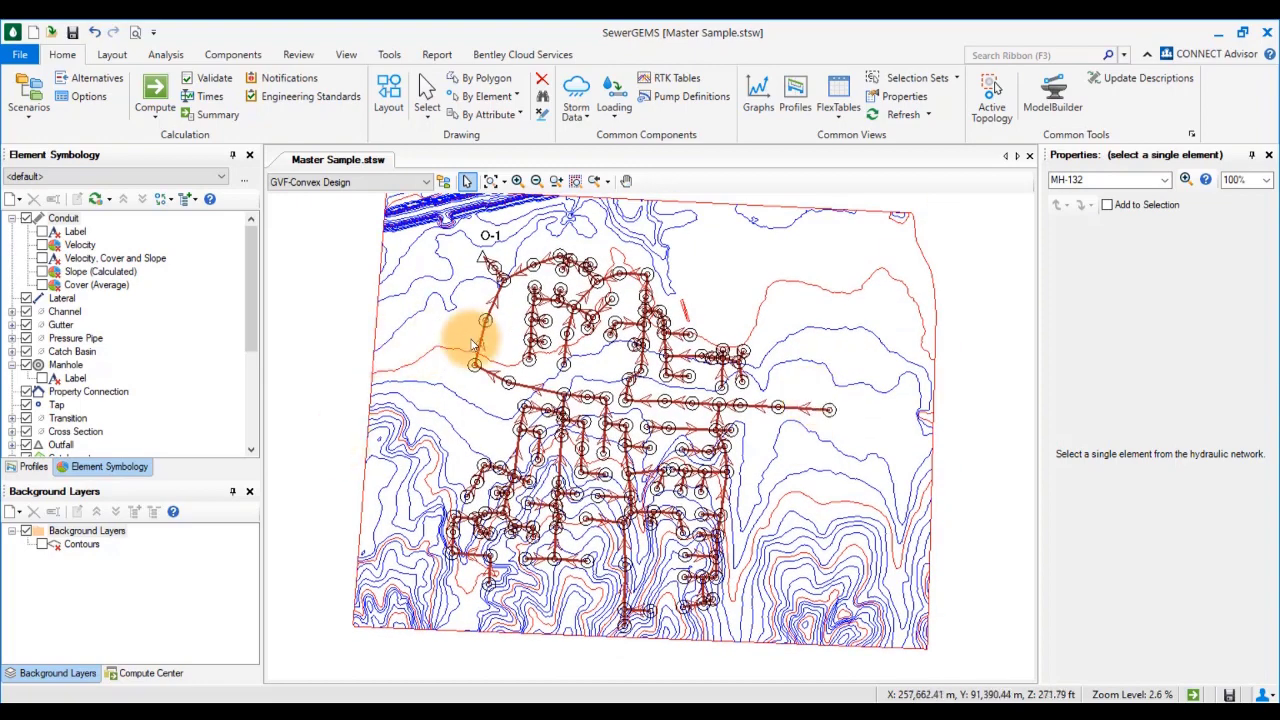
Hide the Master Sample.xml terrain contours from the Terrain Models list
mouse_move(436, 375)
middle_down()
mouse_move(439, 312)
mouse_move(457, 366)
mouse_move(443, 428)
middle_up()
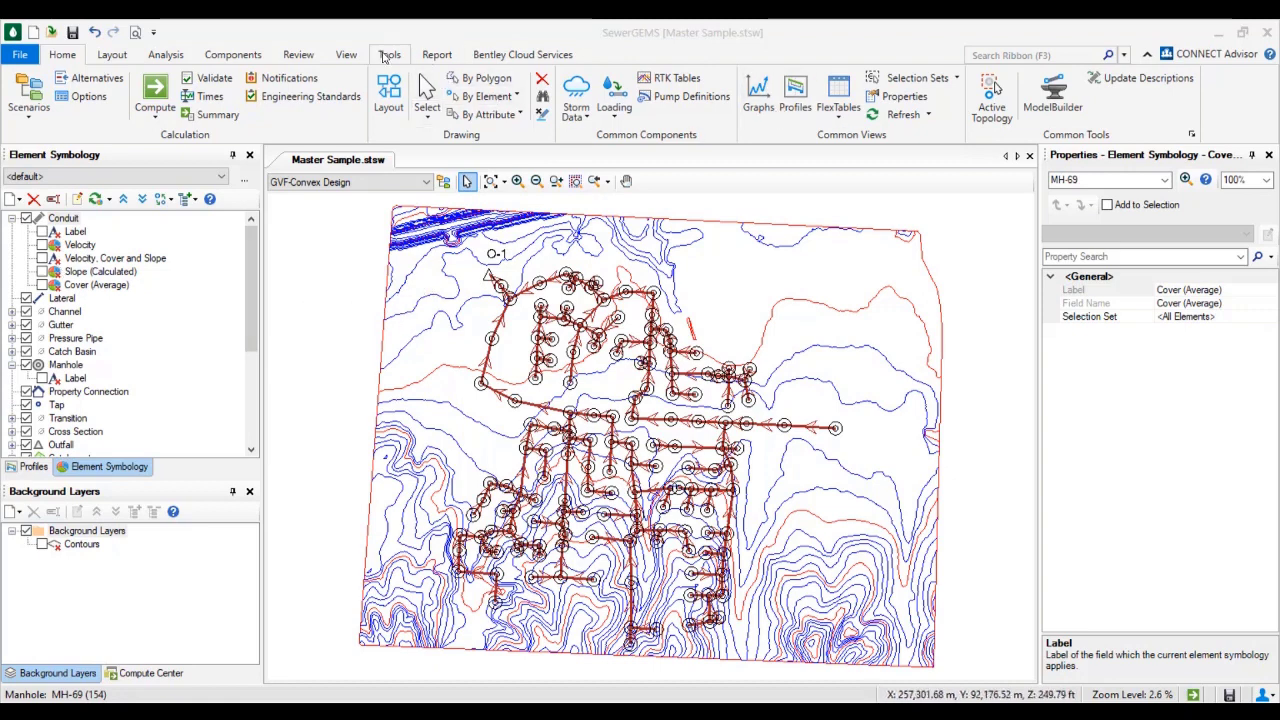
click(346, 55)
click(743, 112)
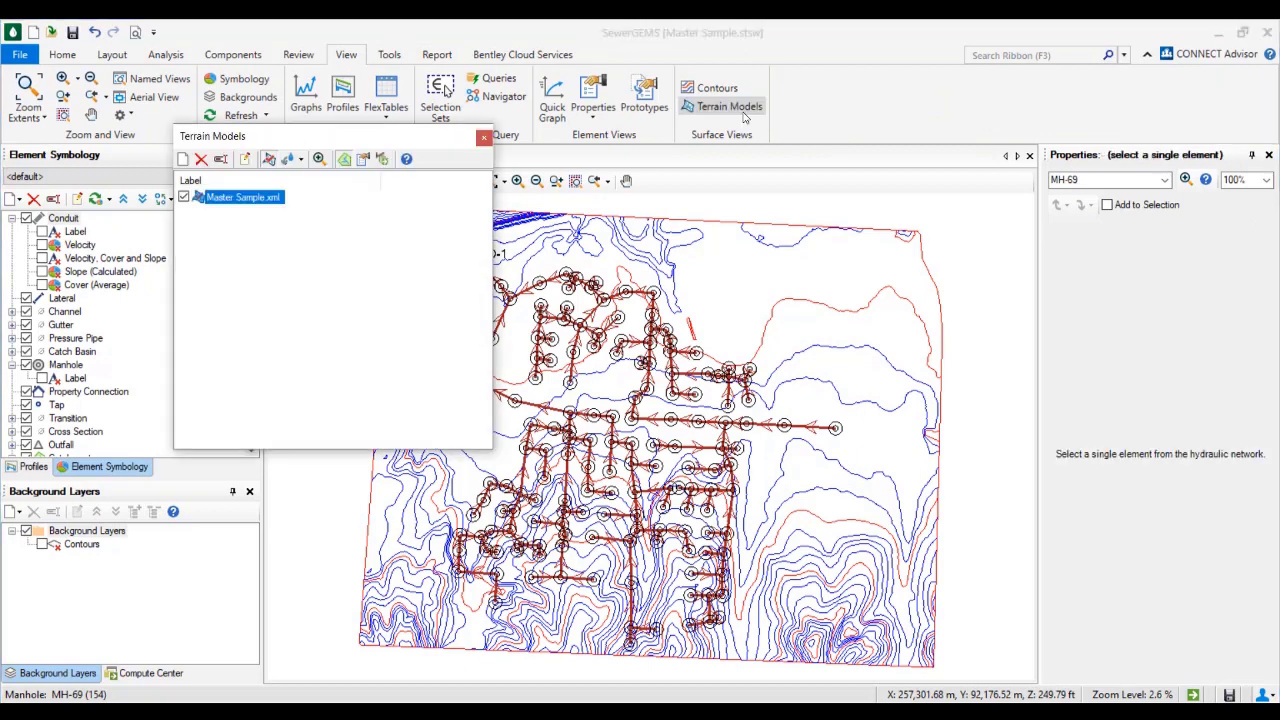
click(185, 198)
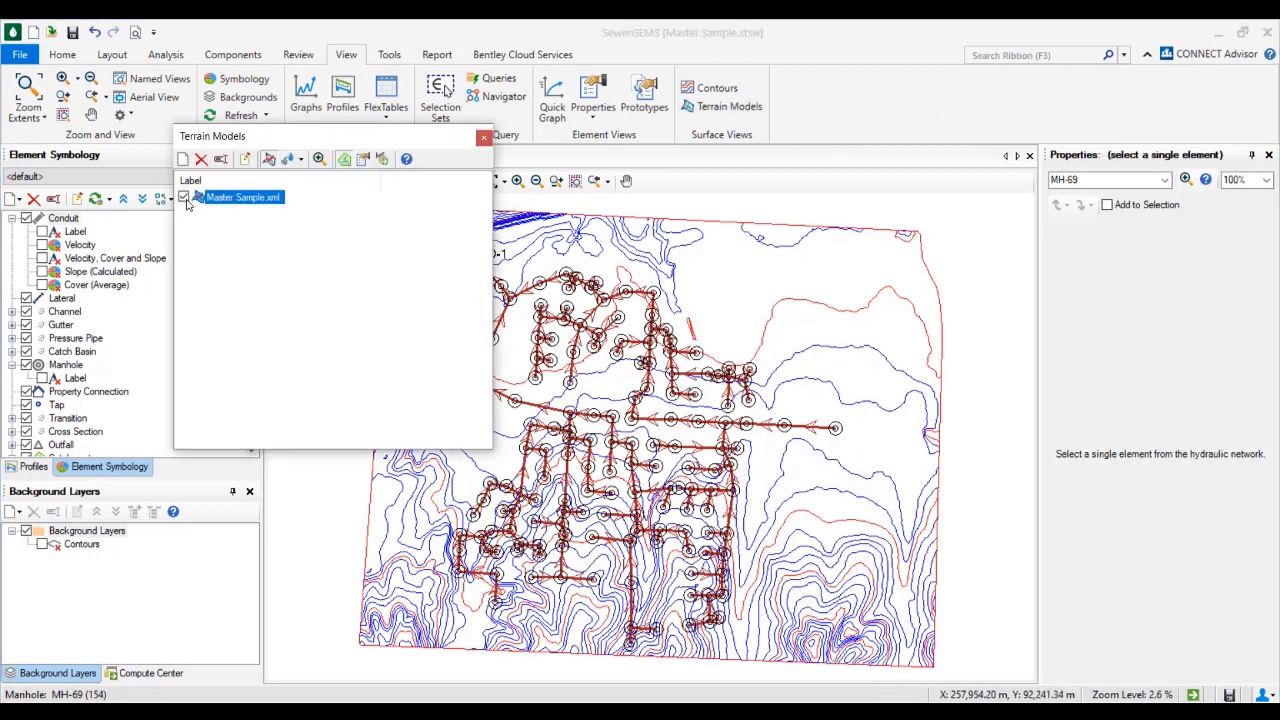
click(483, 139)
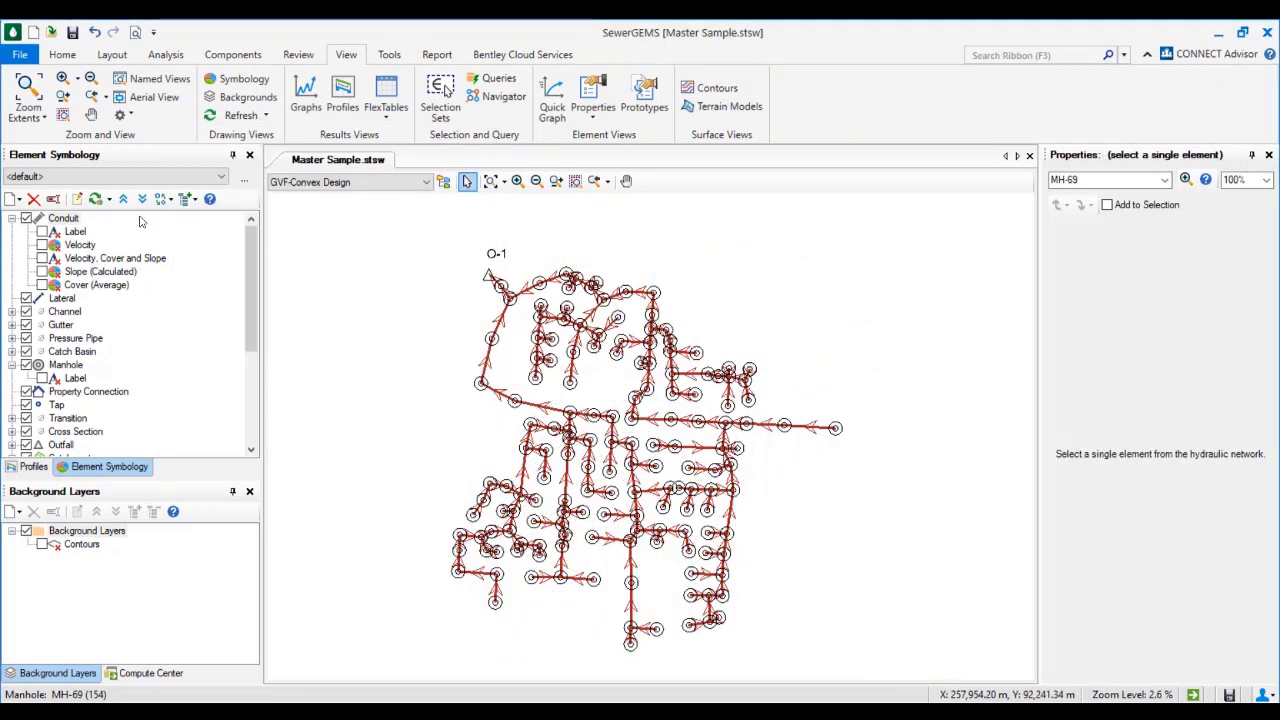
Switch the element symbology style to GIS Style
click(170, 199)
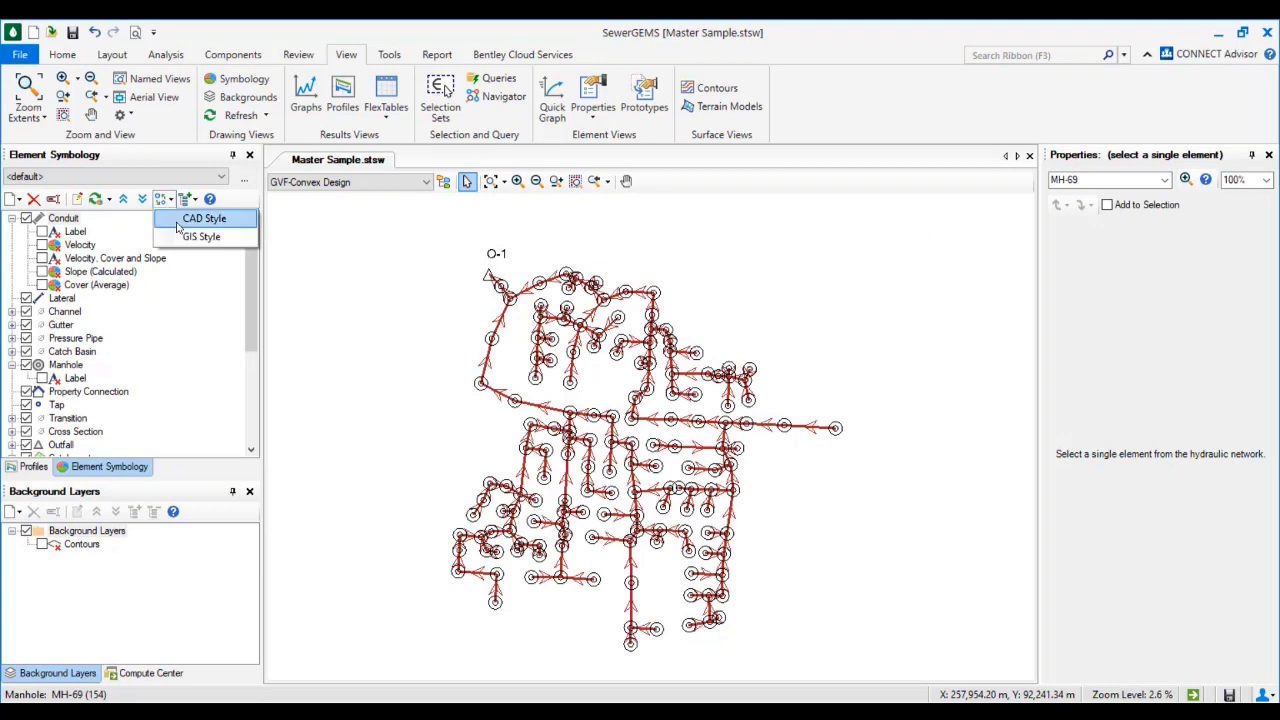
click(198, 236)
scroll(471, 394, up, 1)
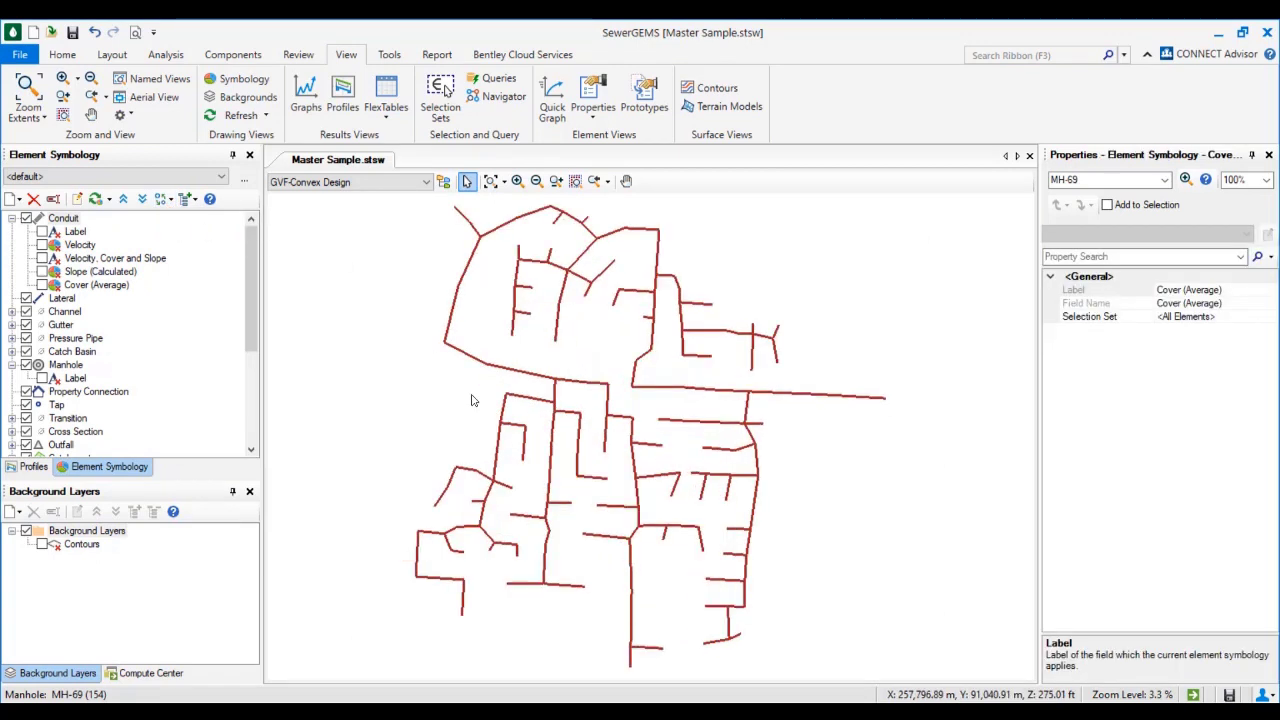
Turn on Conduit Velocity colouring and accept its map: green from 0.60 to 3.00 m/s, red otherwise
click(42, 245)
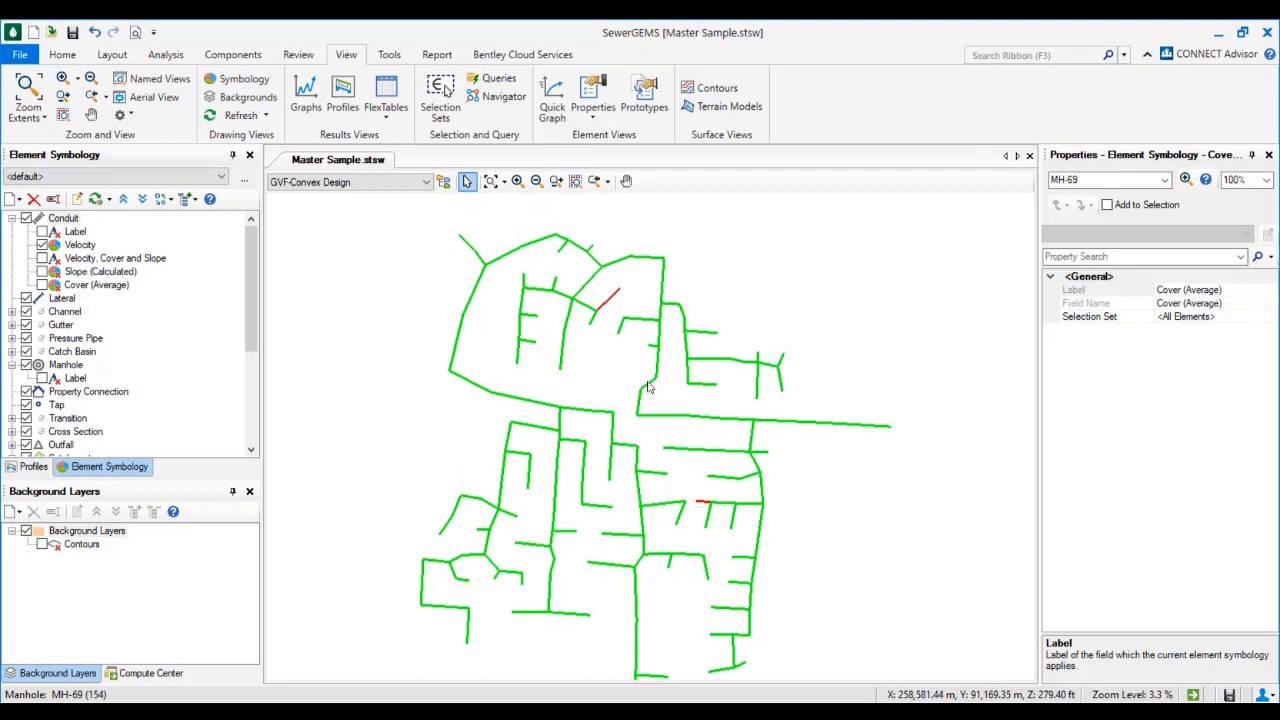
right_click(79, 247)
click(168, 357)
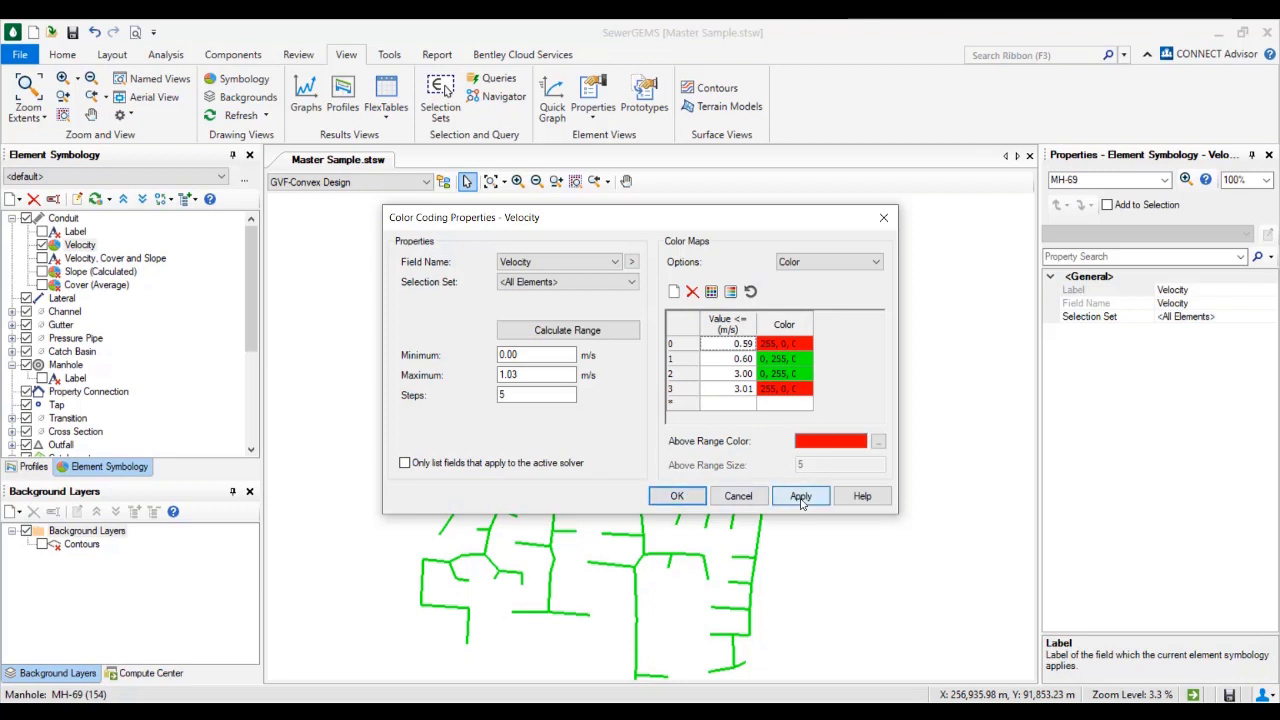
click(676, 496)
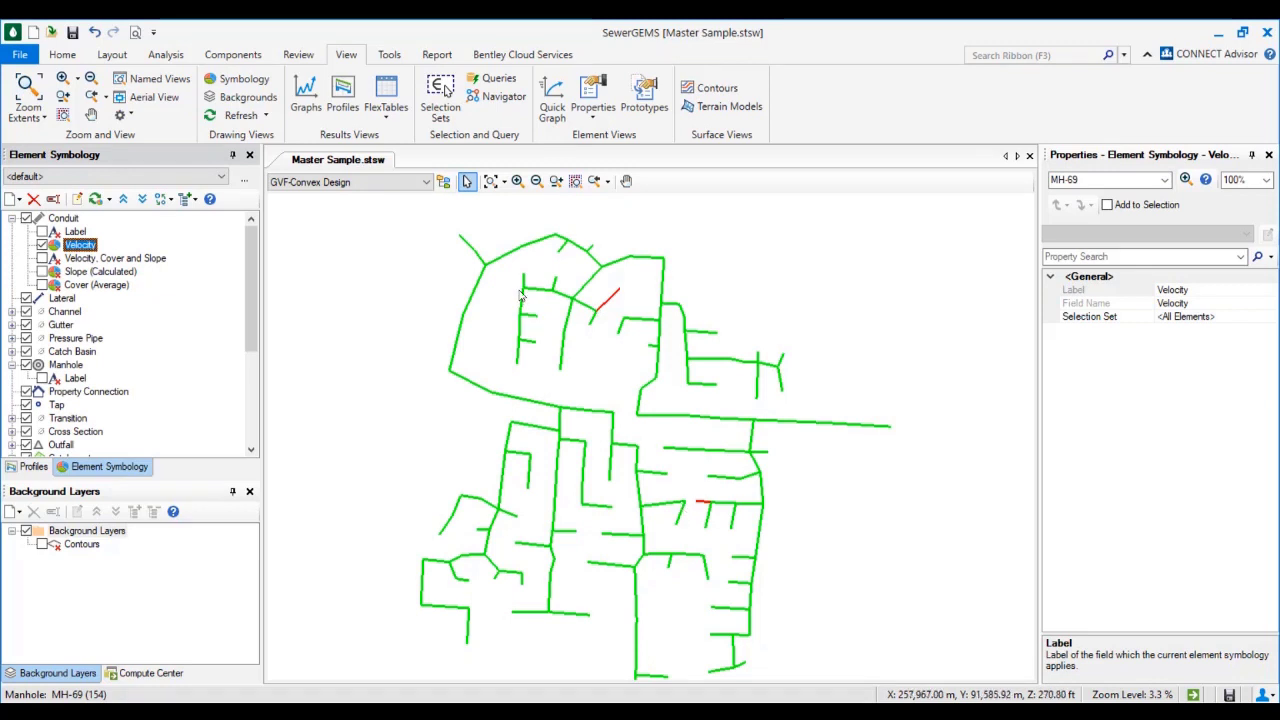
Turn on velocity, cover and slope labels for the conduits
scroll(574, 290, up, 8)
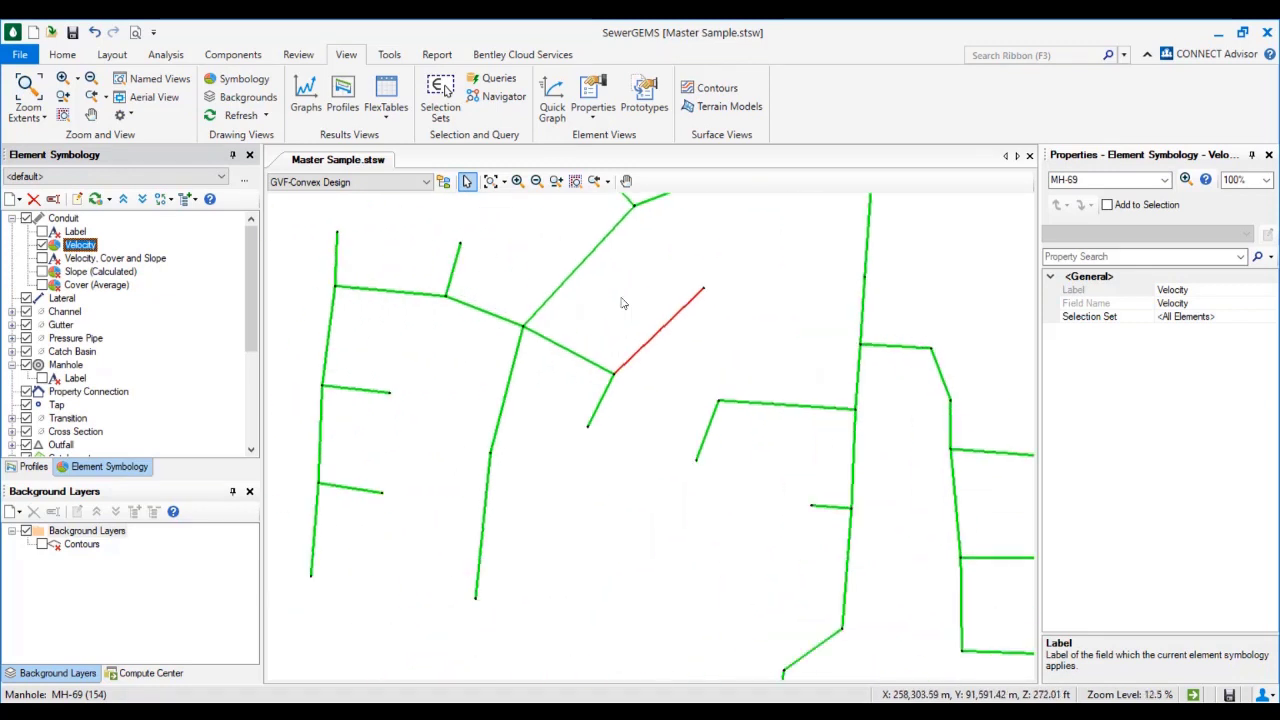
scroll(670, 335, down, 5)
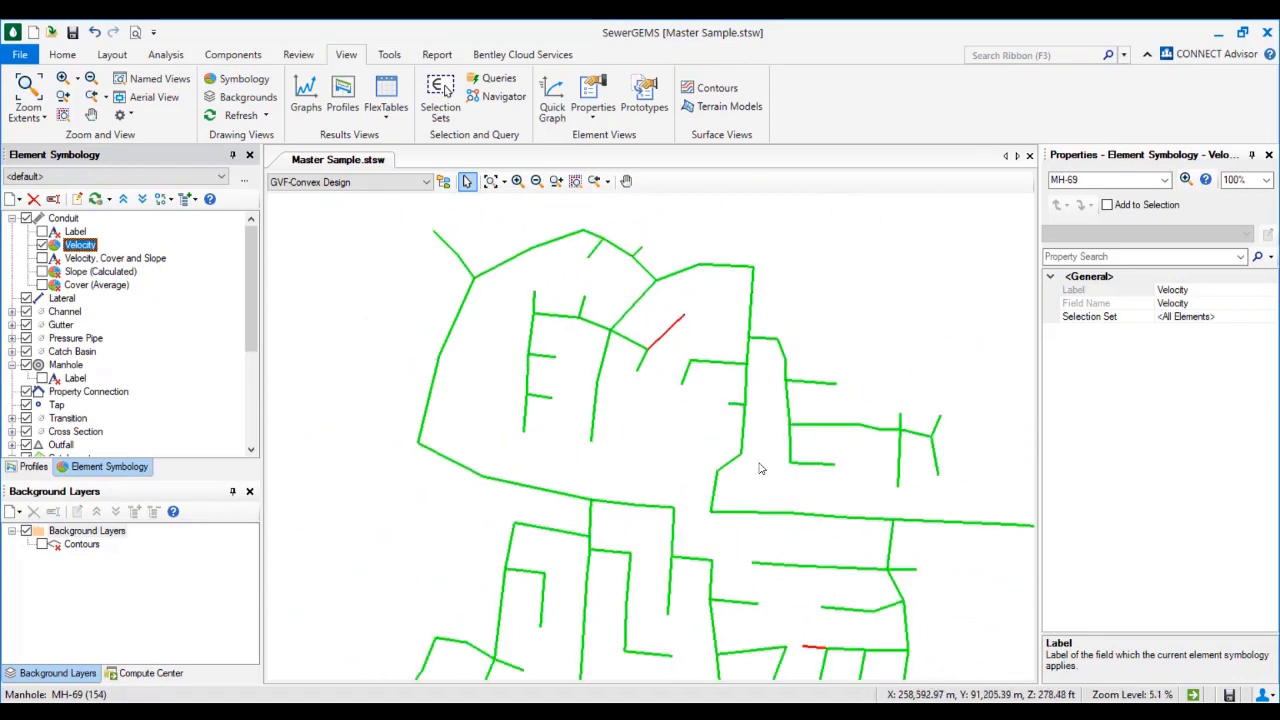
scroll(757, 466, up, 4)
scroll(750, 512, up, 2)
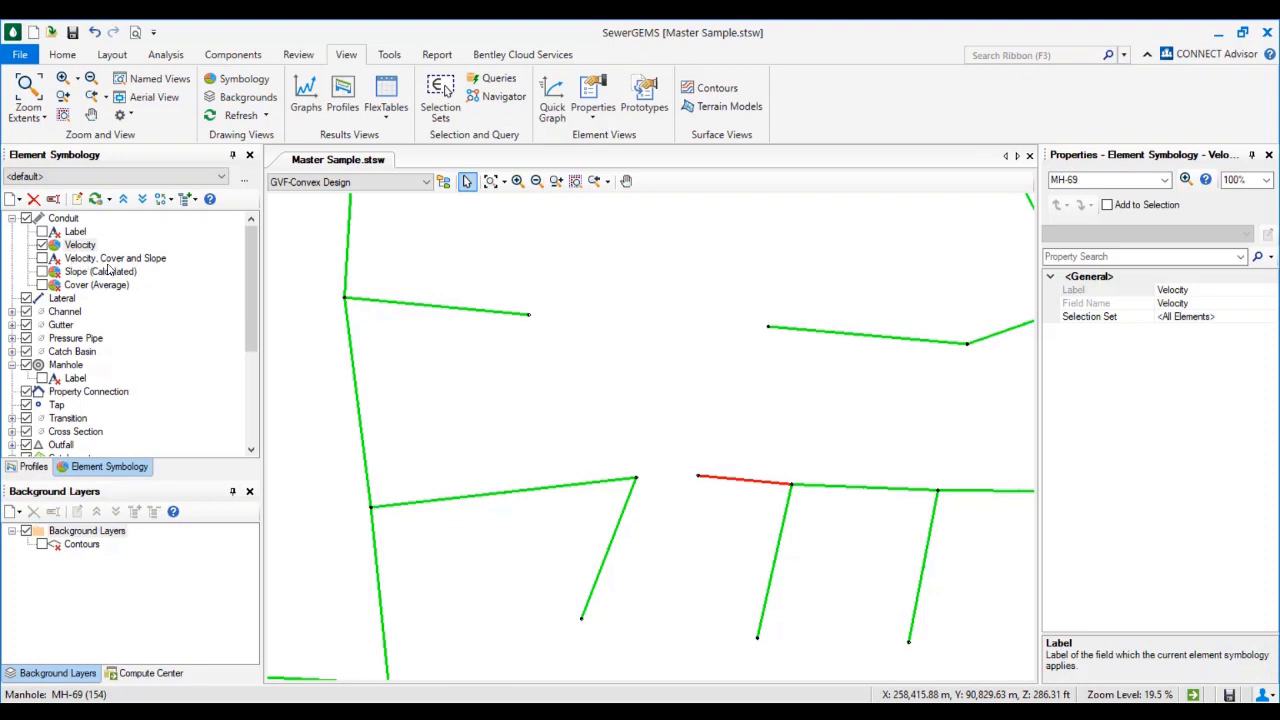
click(42, 258)
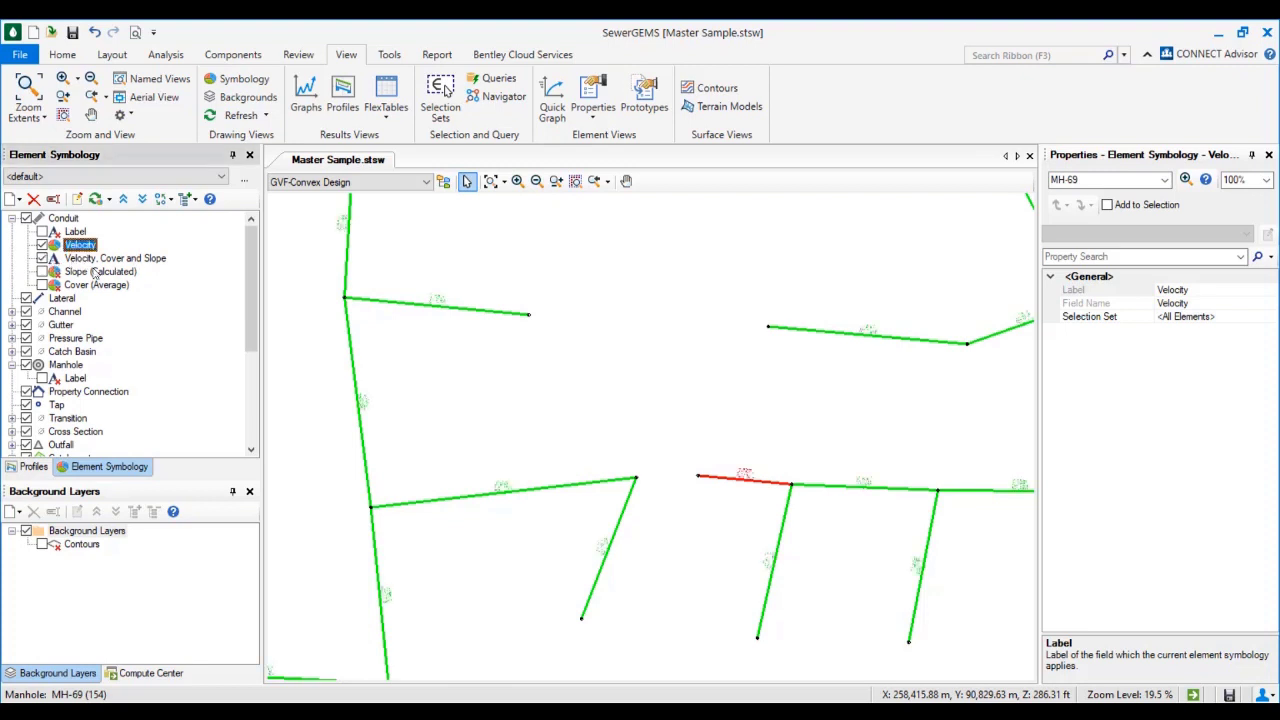
scroll(729, 497, up, 5)
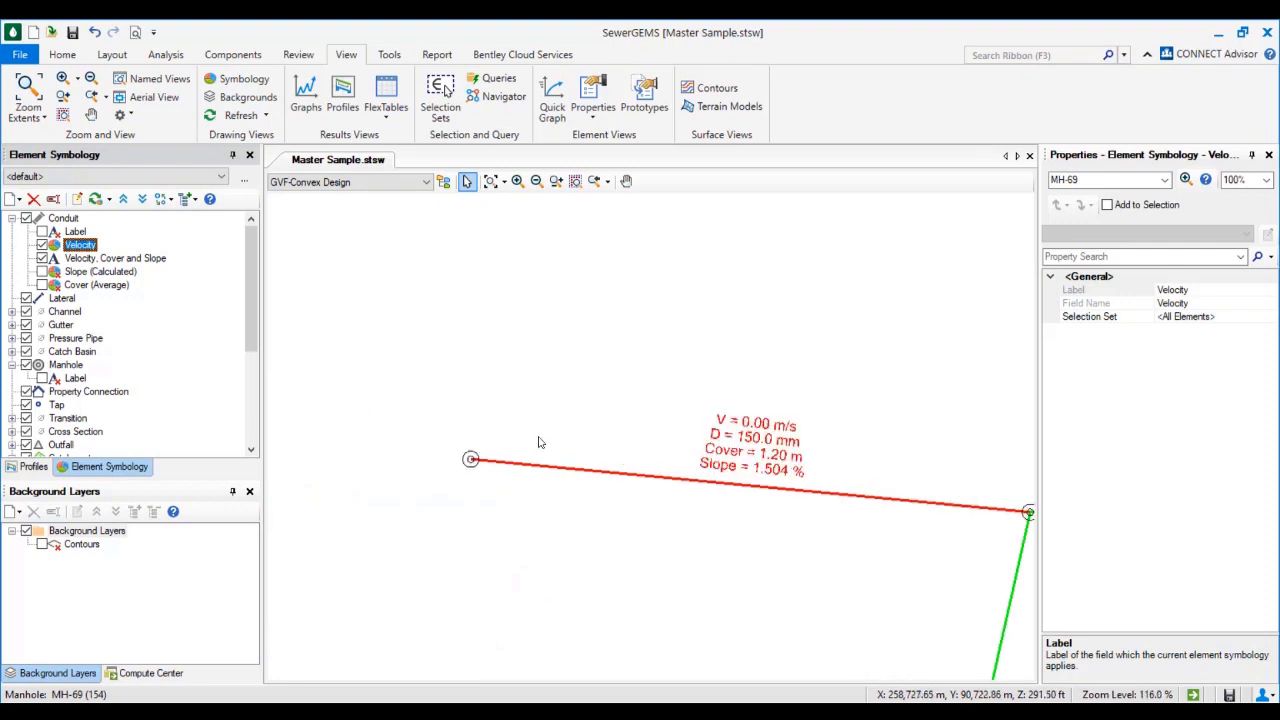
scroll(728, 447, down, 6)
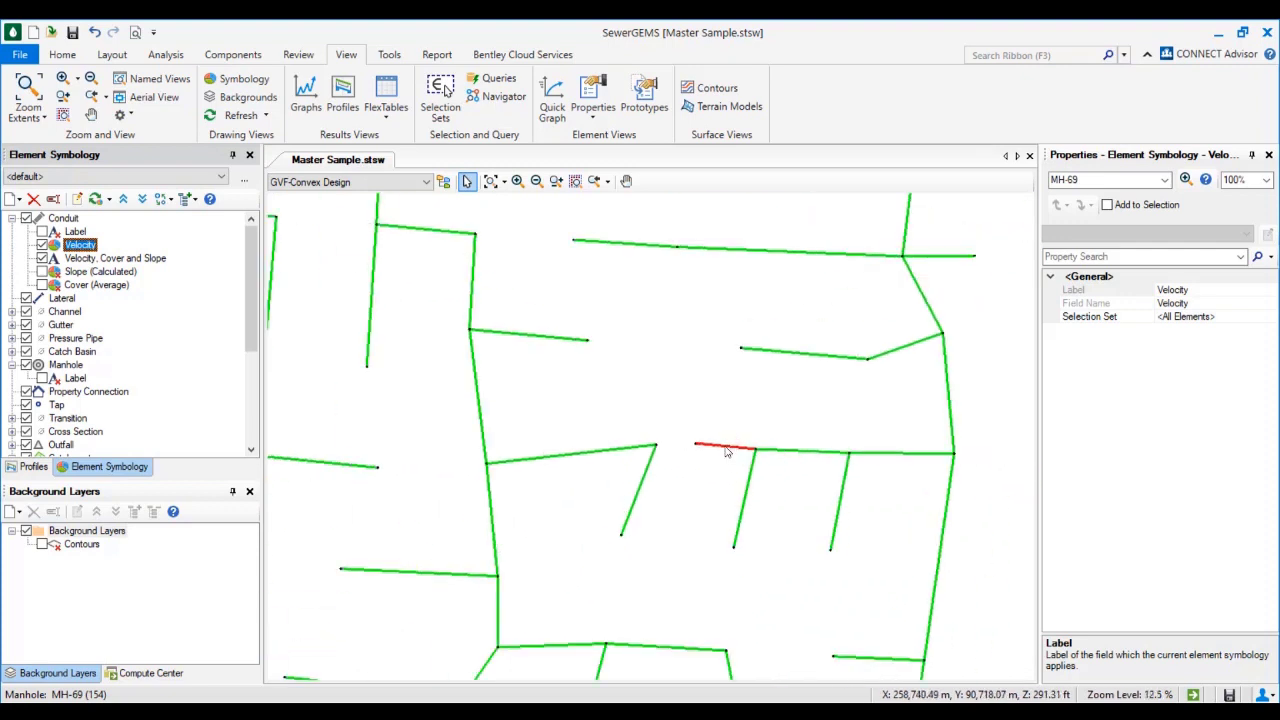
scroll(728, 447, up, 3)
scroll(728, 447, up, 3)
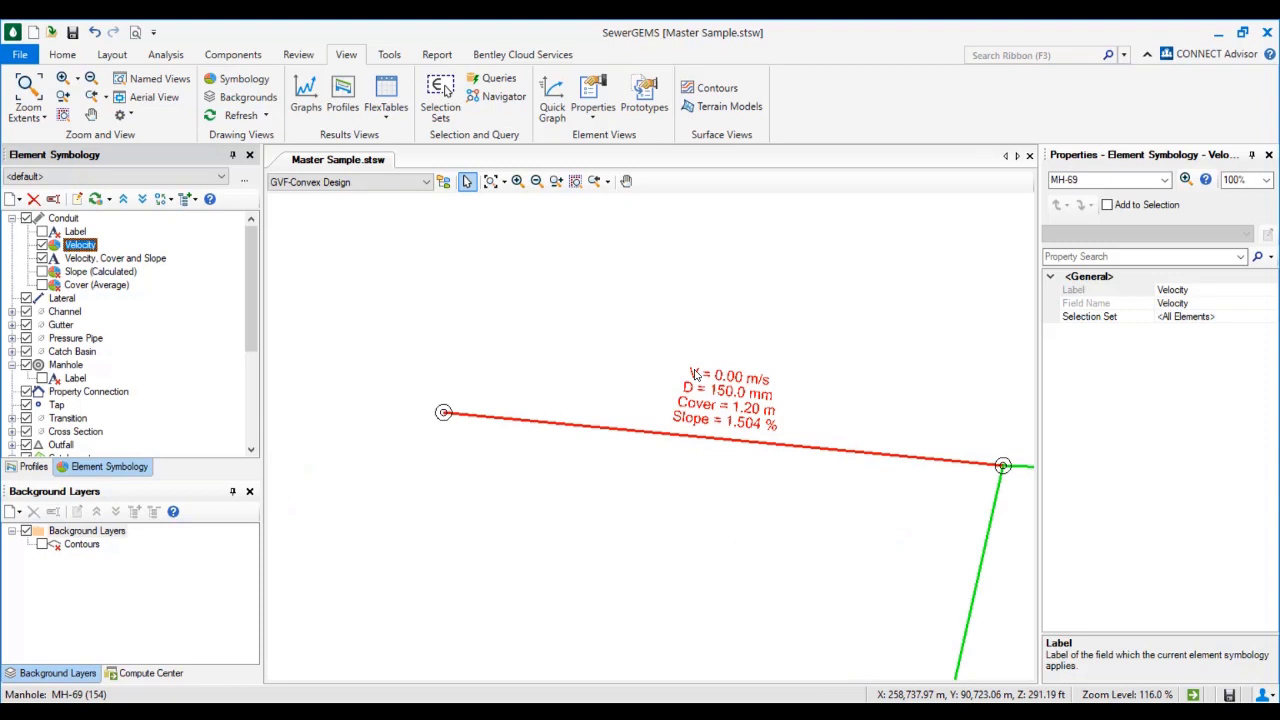
Zoom to the red pipe reading 0.00 m/s and select manhole MH-195
click(745, 425)
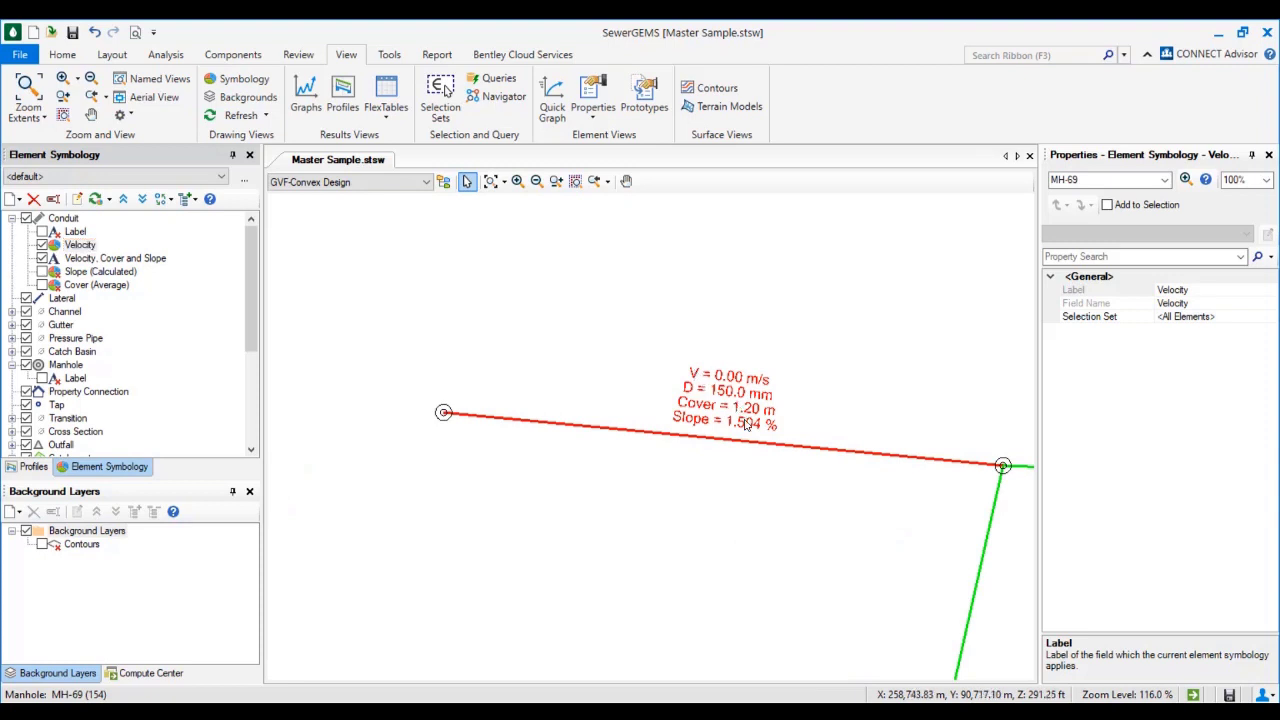
middle_drag(745, 425, 704, 376)
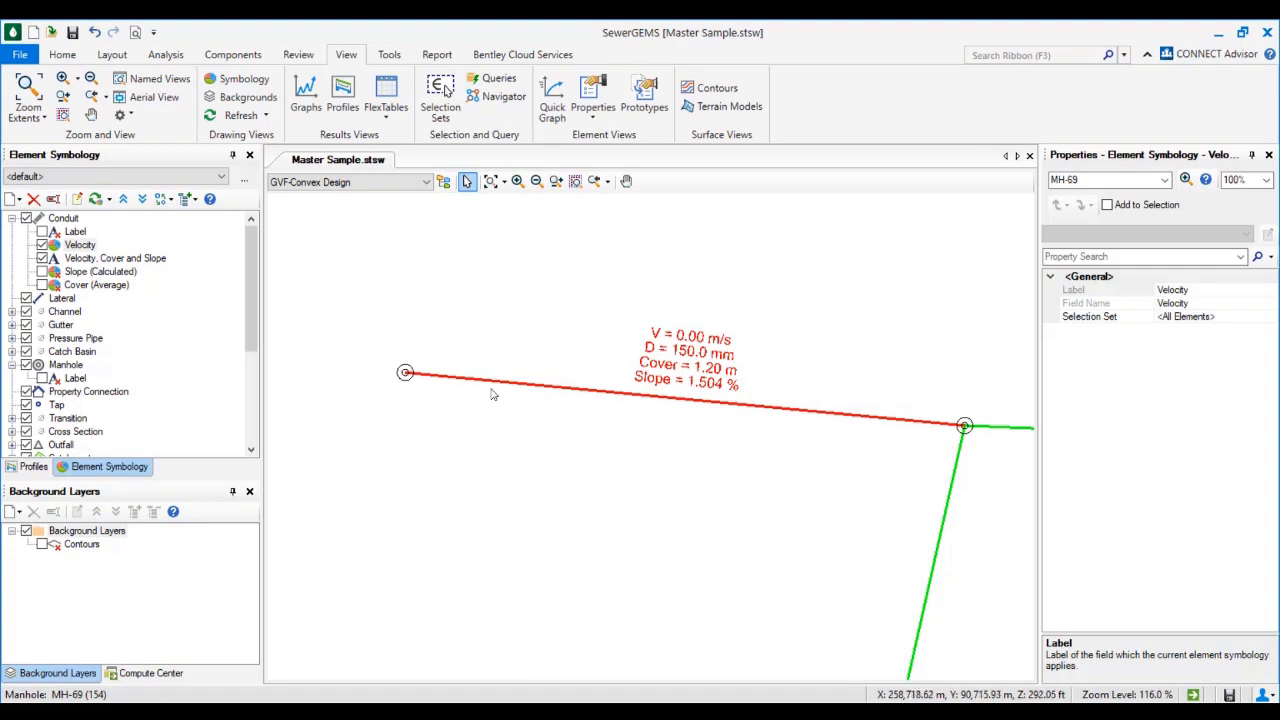
middle_drag(690, 447, 594, 464)
drag(882, 373, 825, 320)
middle_drag(754, 412, 669, 431)
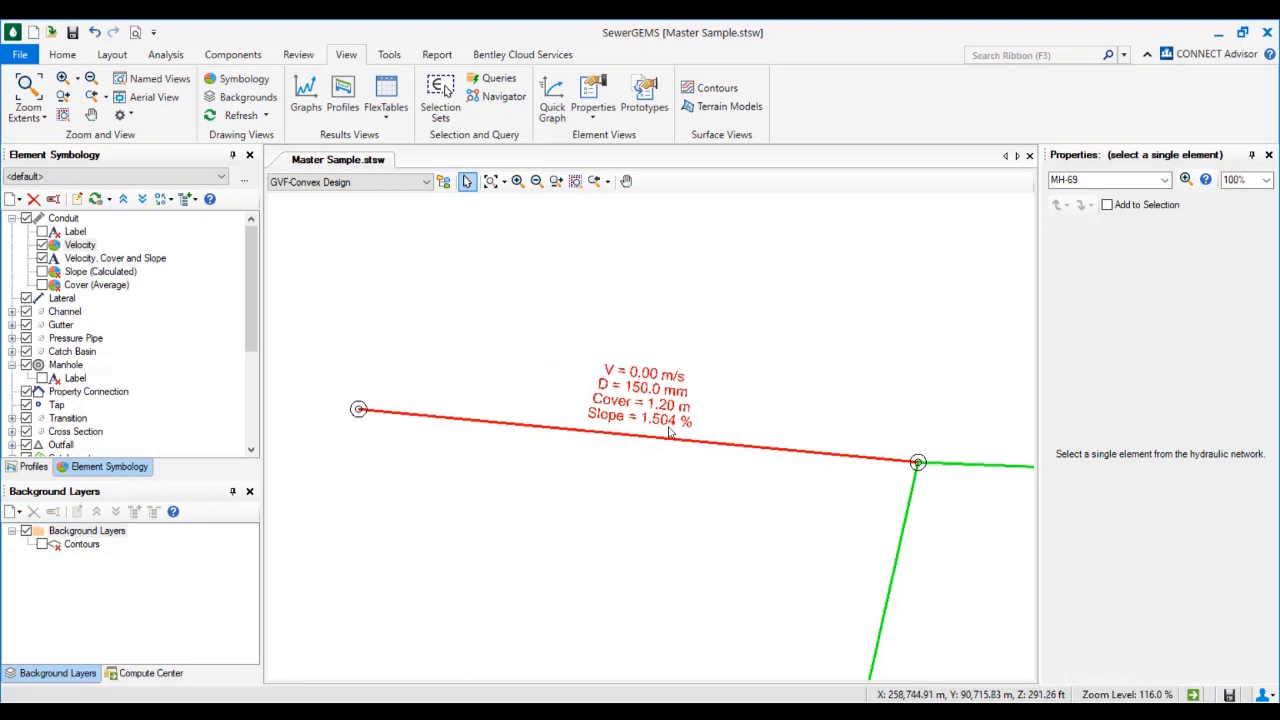
scroll(640, 428, up, 2)
scroll(618, 425, down, 2)
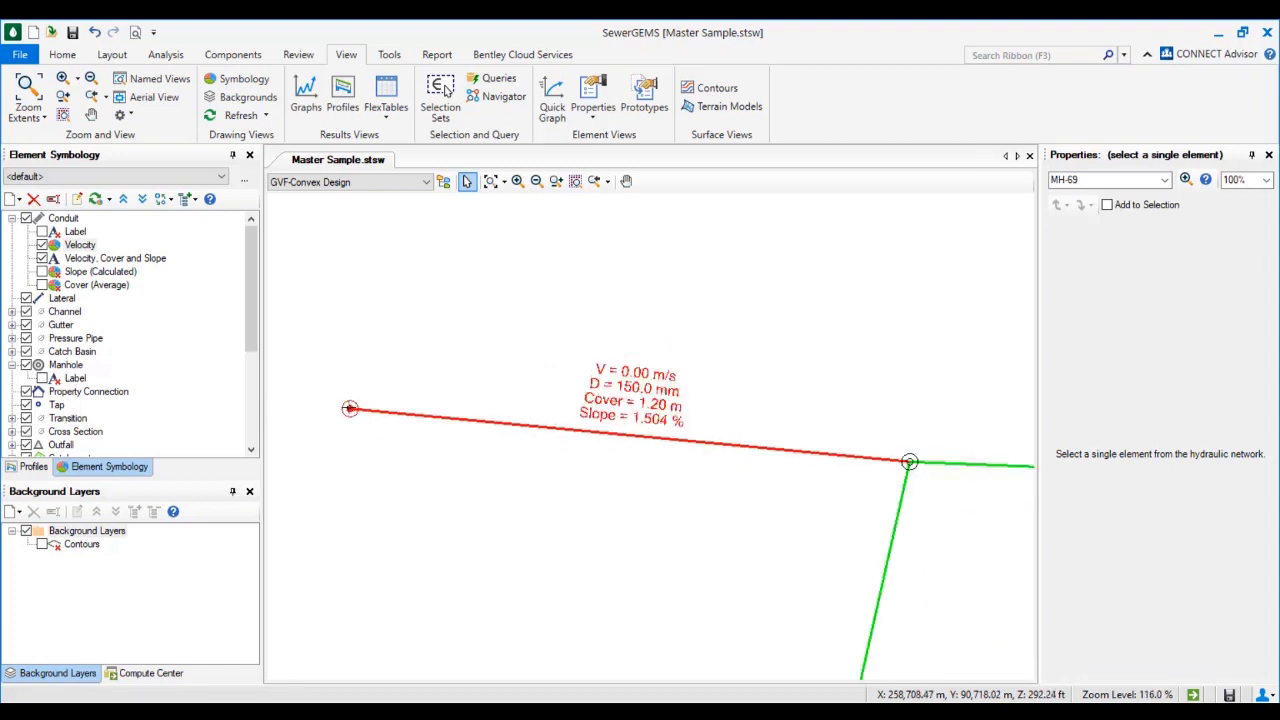
click(350, 408)
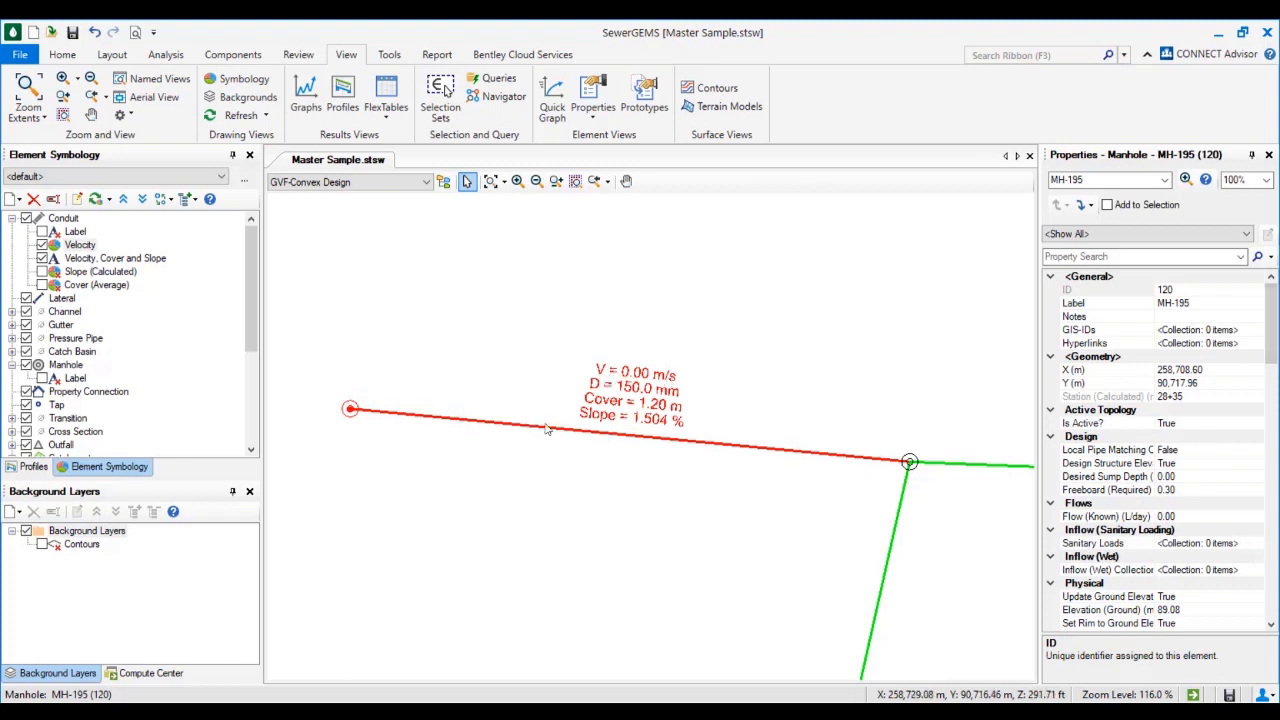
Pan and zoom to the second red pipe at MH-179, labelled 0.25 m/s and 0.786% slope
middle_drag(455, 447, 443, 424)
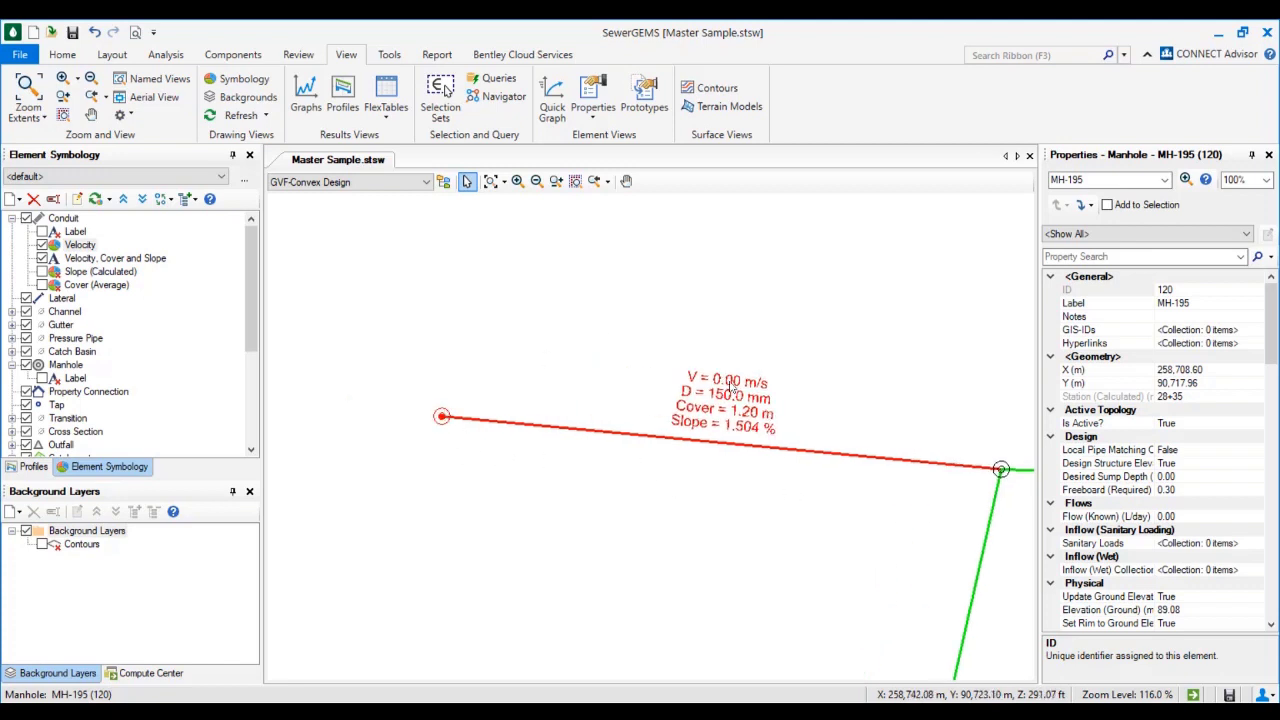
scroll(708, 413, down, 10)
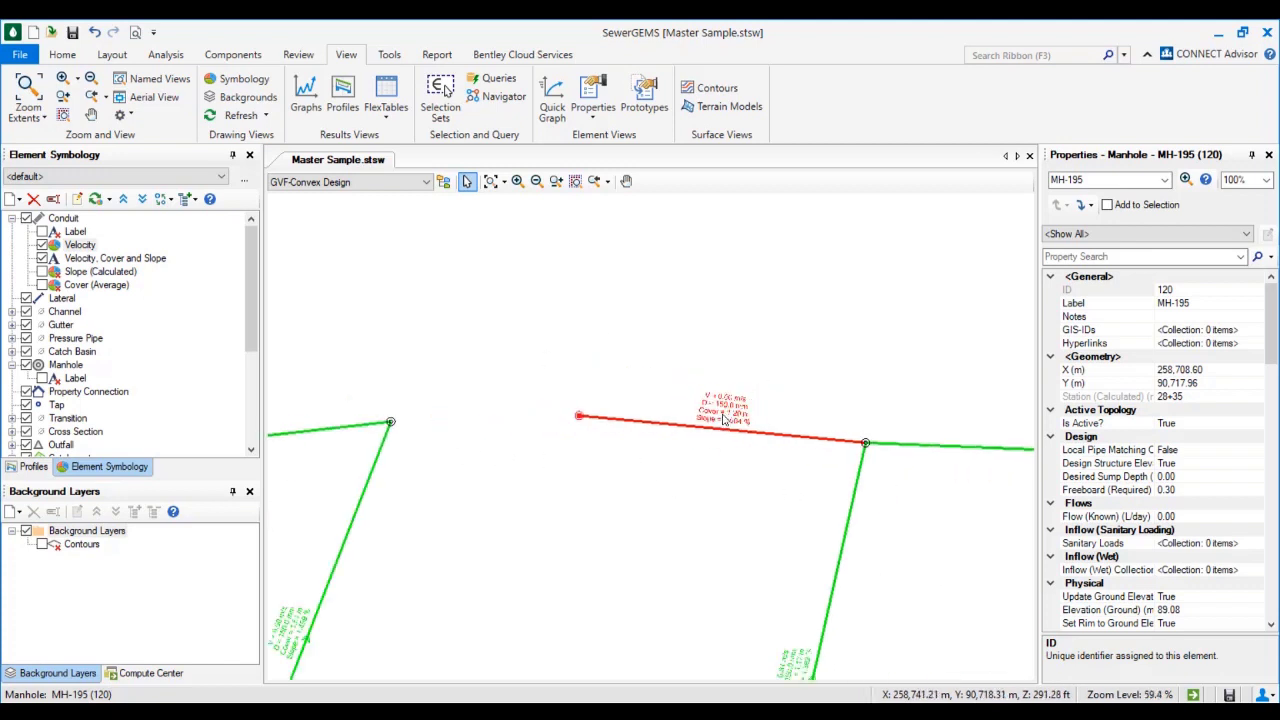
scroll(695, 483, up, 5)
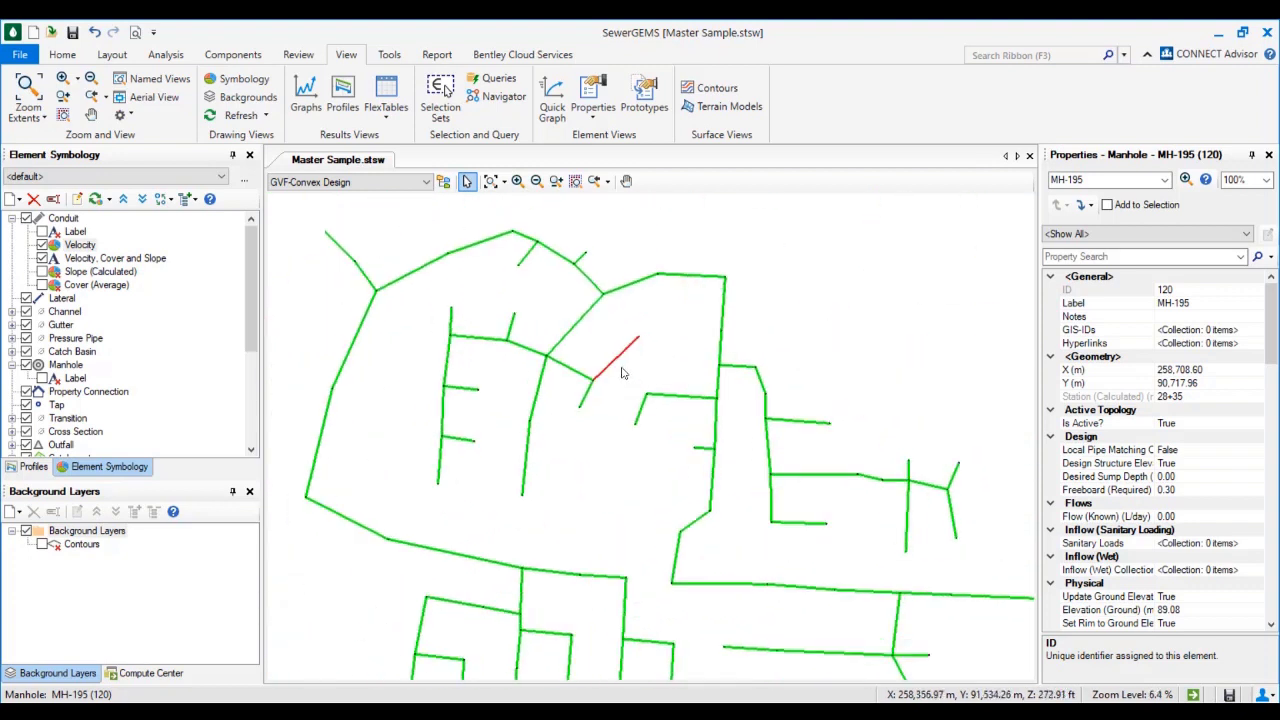
scroll(537, 398, up, 4)
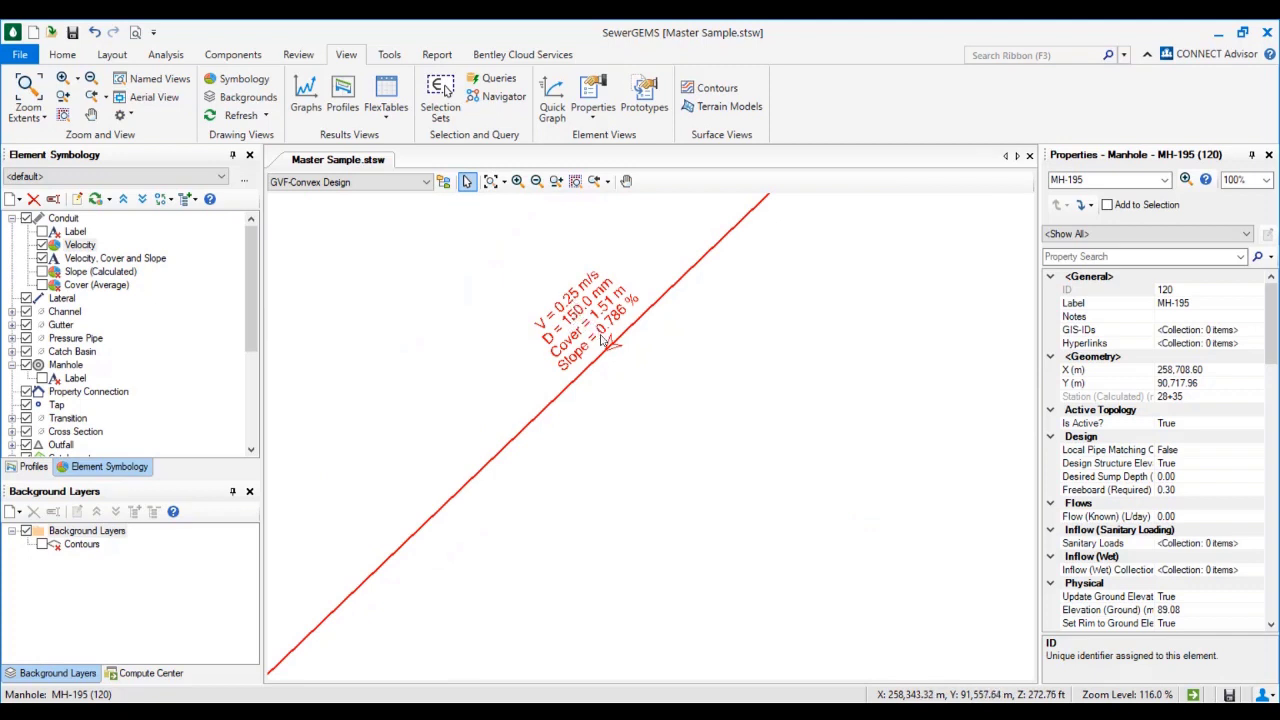
scroll(608, 400, down, 4)
scroll(690, 420, up, 2)
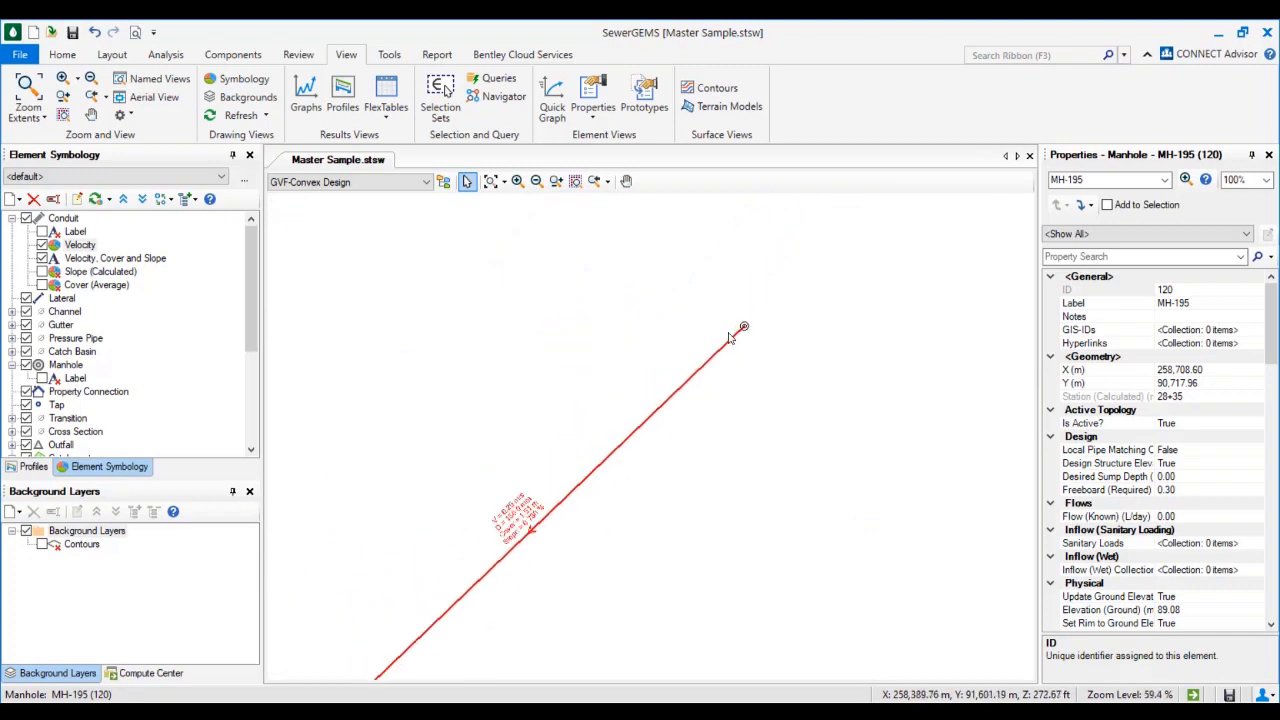
scroll(730, 337, up, 3)
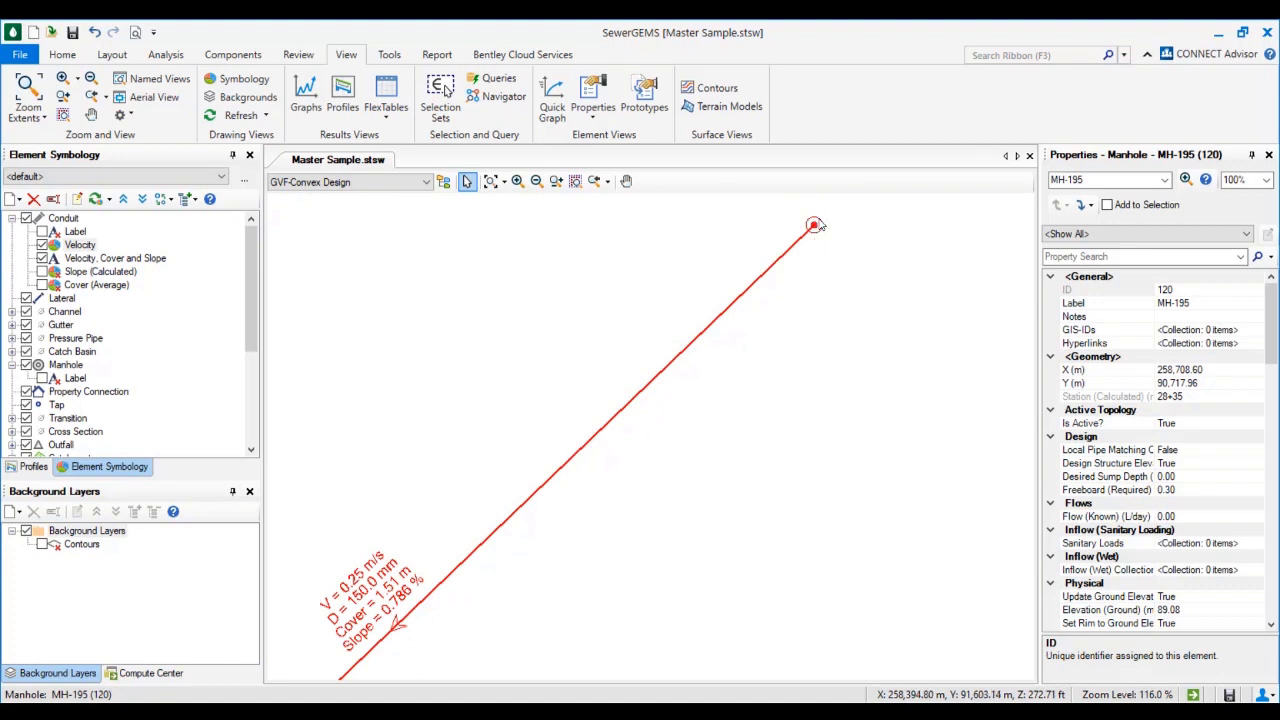
scroll(1189, 578, down, 3)
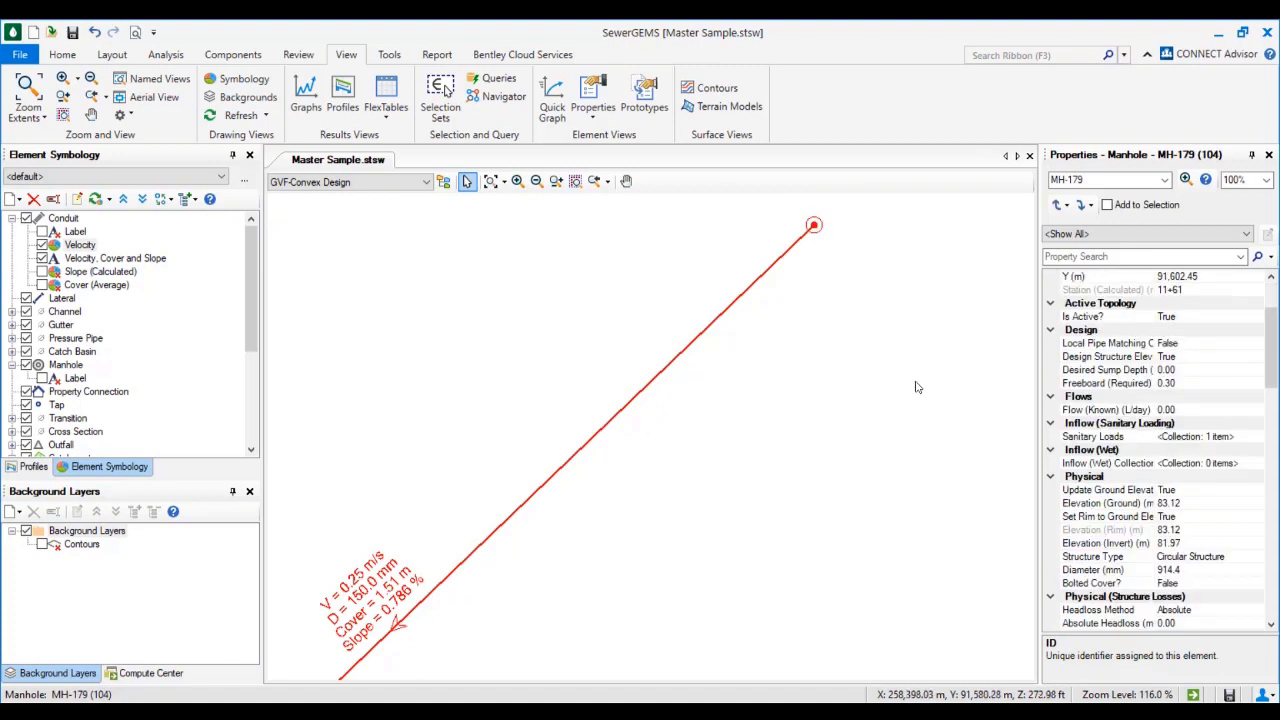
scroll(634, 506, down, 1)
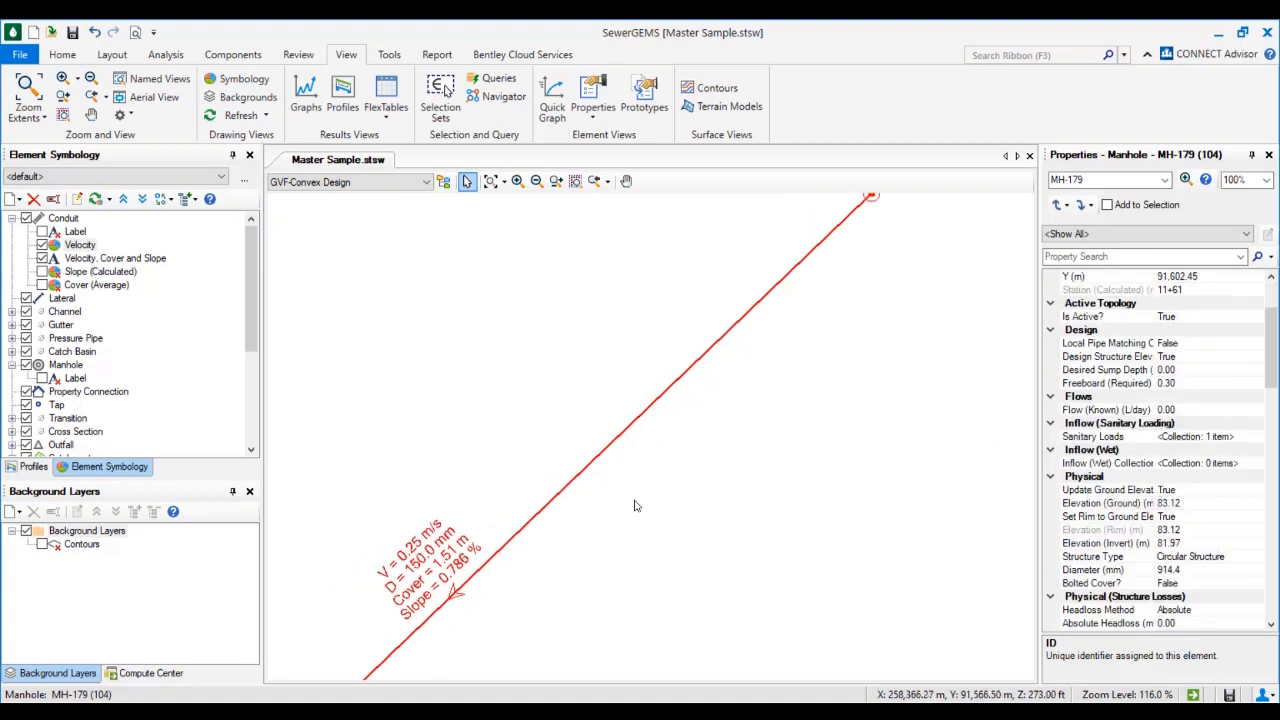
scroll(495, 567, up, 1)
scroll(522, 541, down, 2)
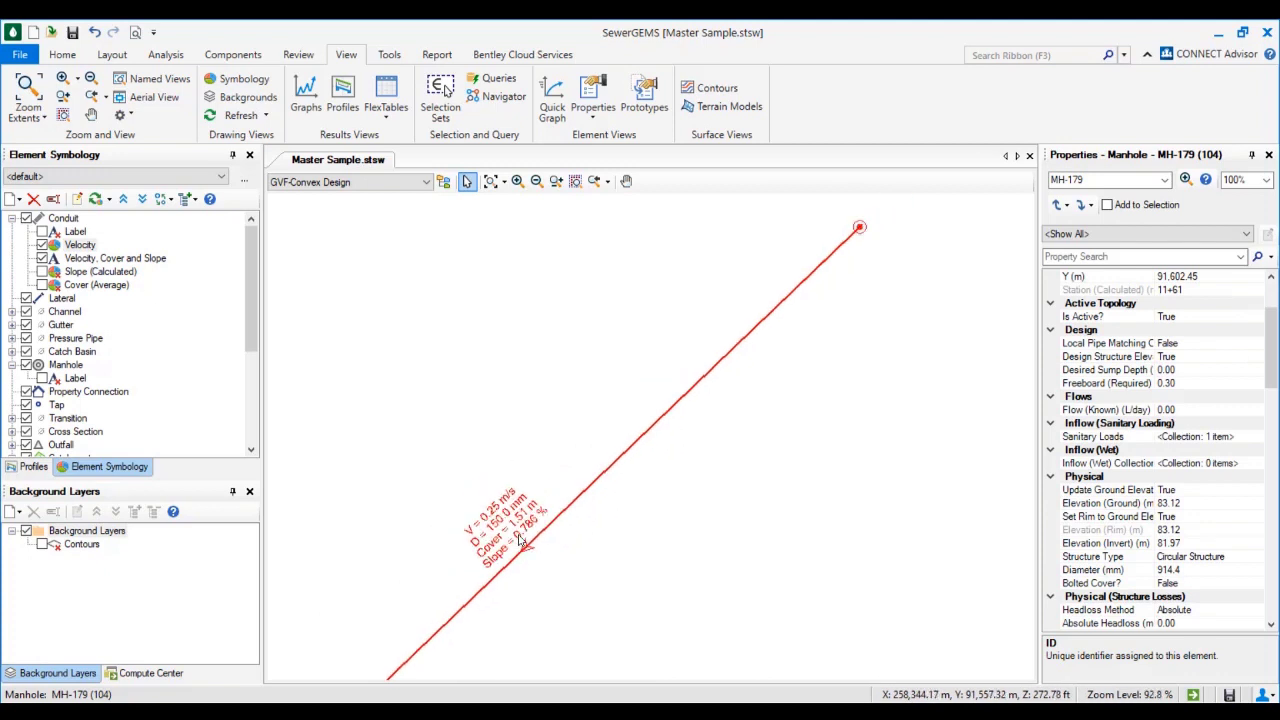
scroll(513, 527, down, 1)
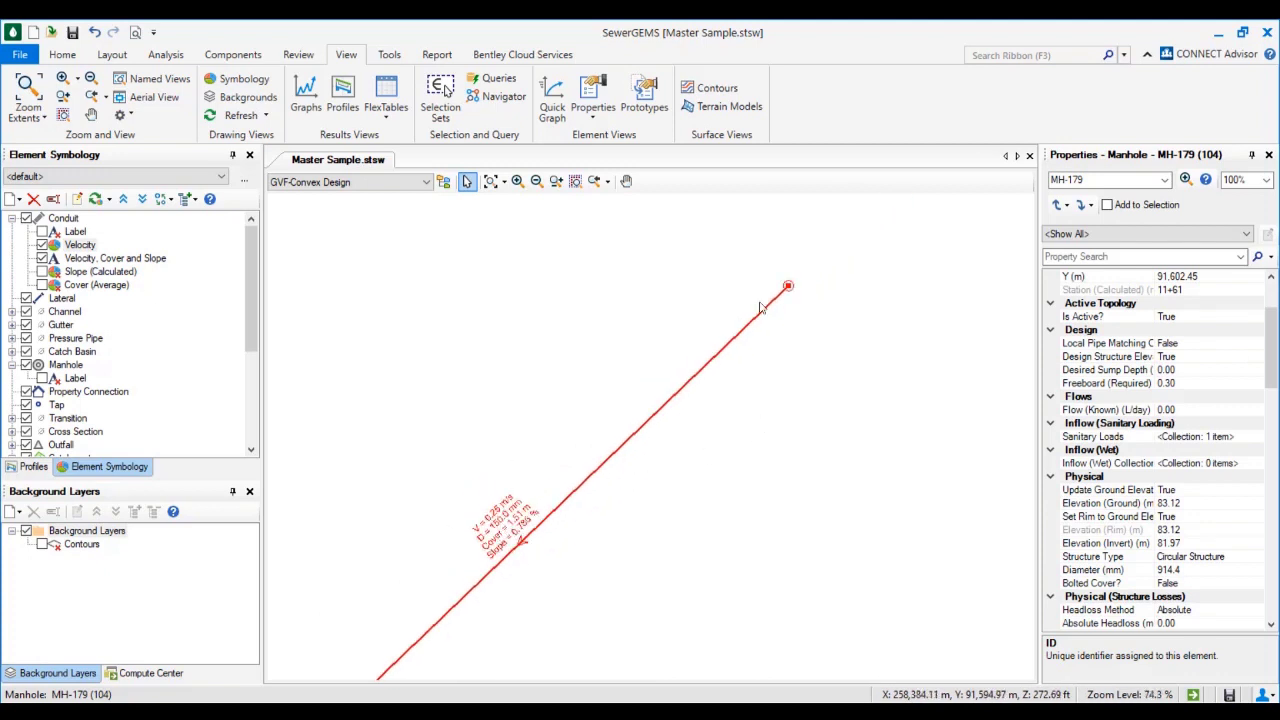
Deselect manhole MH-179 and zoom back out across the network
click(815, 401)
middle_drag(765, 460, 778, 399)
scroll(650, 485, down, 5)
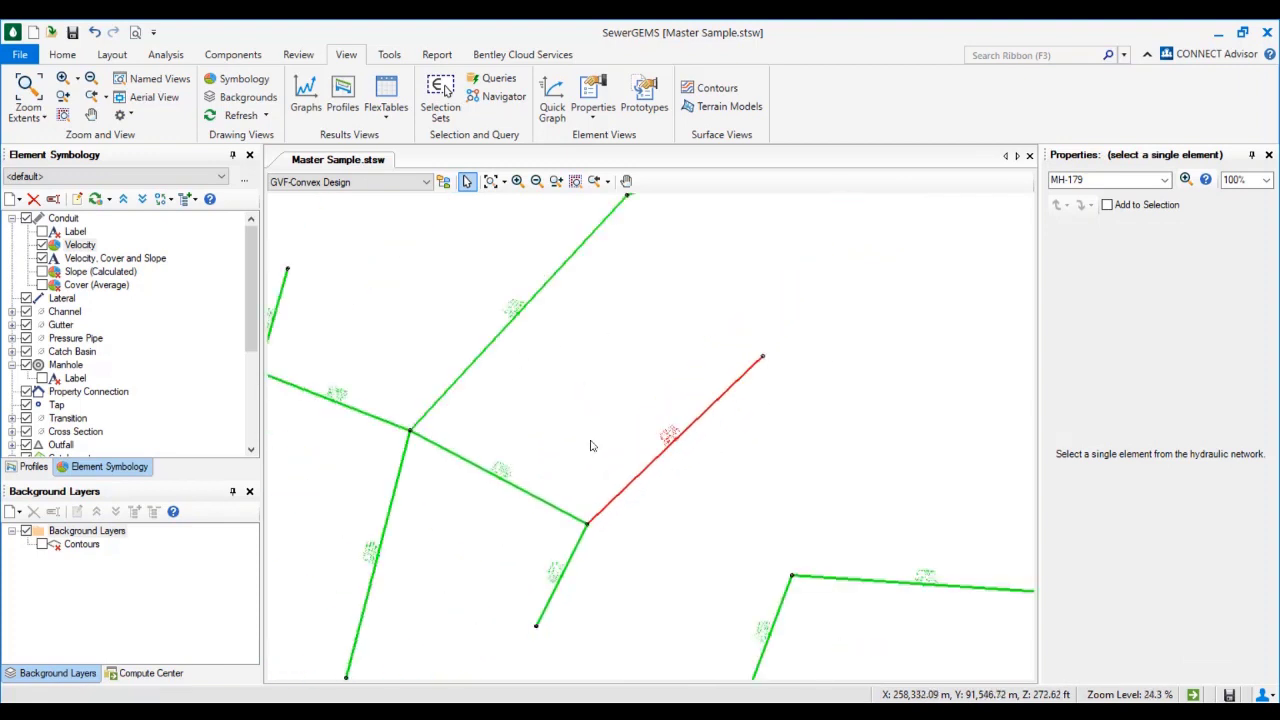
scroll(588, 526, up, 3)
scroll(580, 520, up, 1)
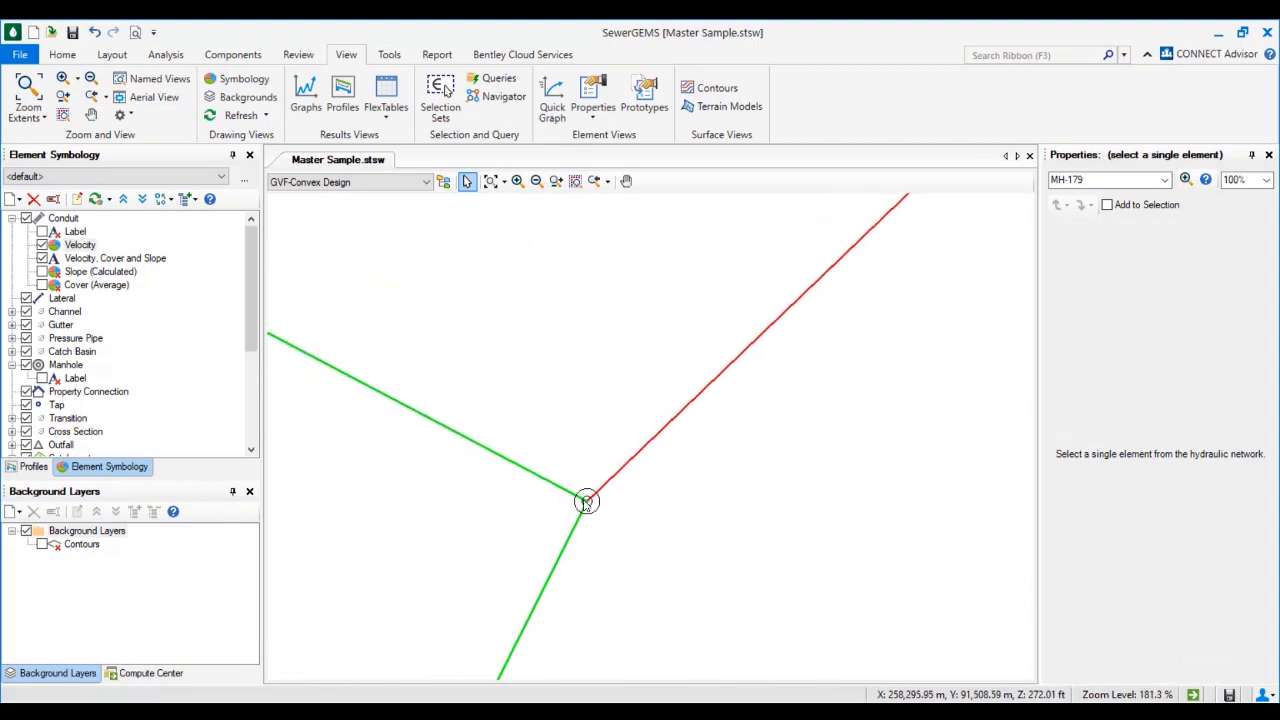
middle_drag(564, 557, 595, 493)
scroll(550, 556, up, 3)
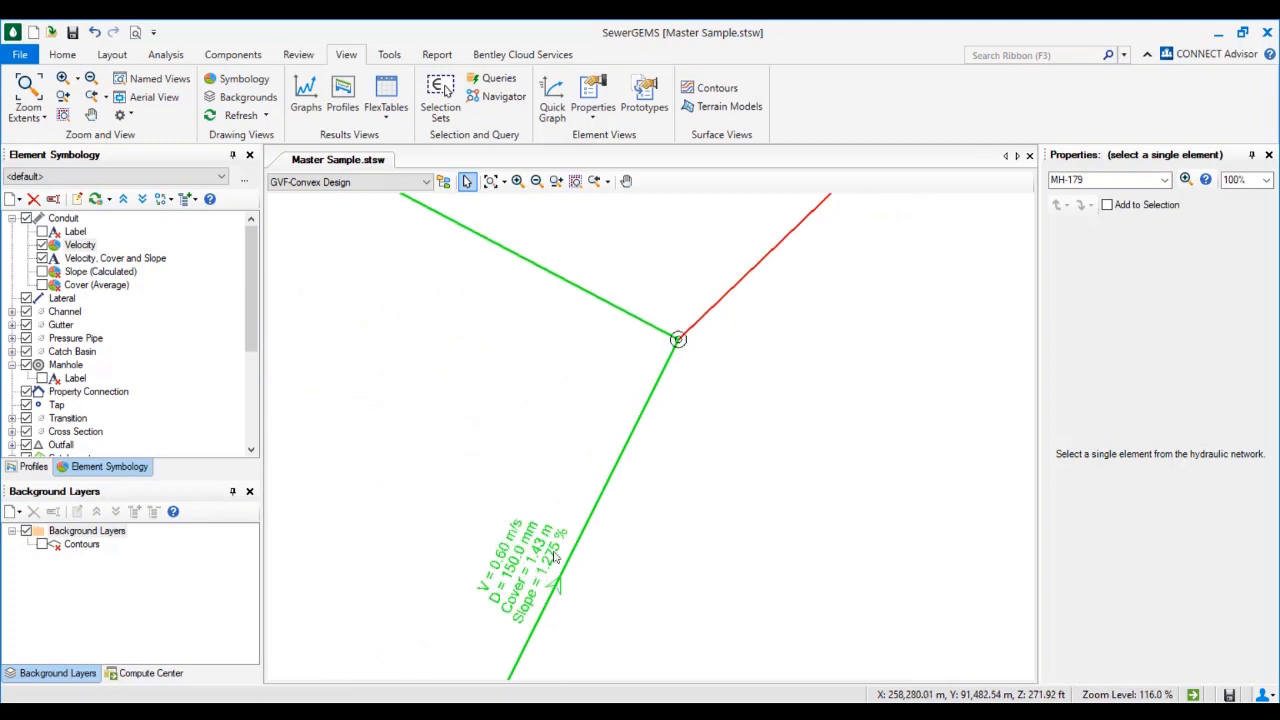
scroll(578, 460, down, 2)
scroll(490, 398, up, 1)
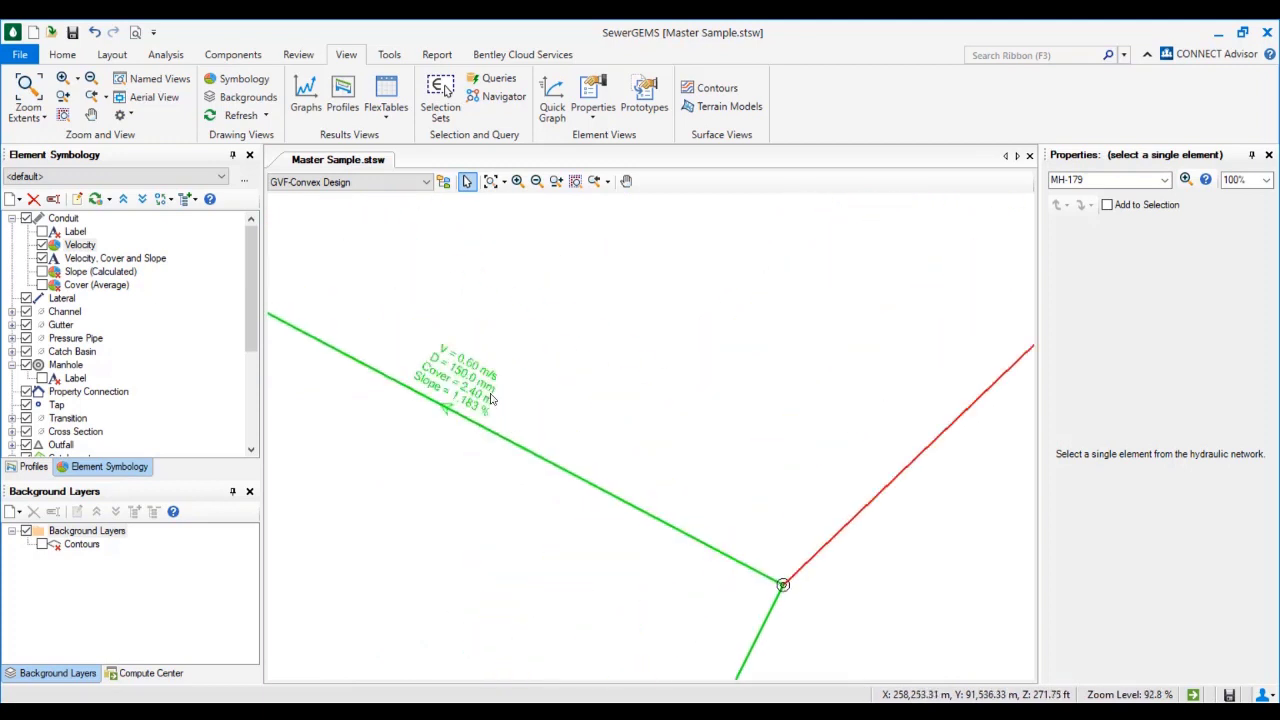
scroll(490, 398, up, 3)
scroll(480, 395, down, 4)
scroll(470, 392, up, 4)
scroll(455, 388, down, 3)
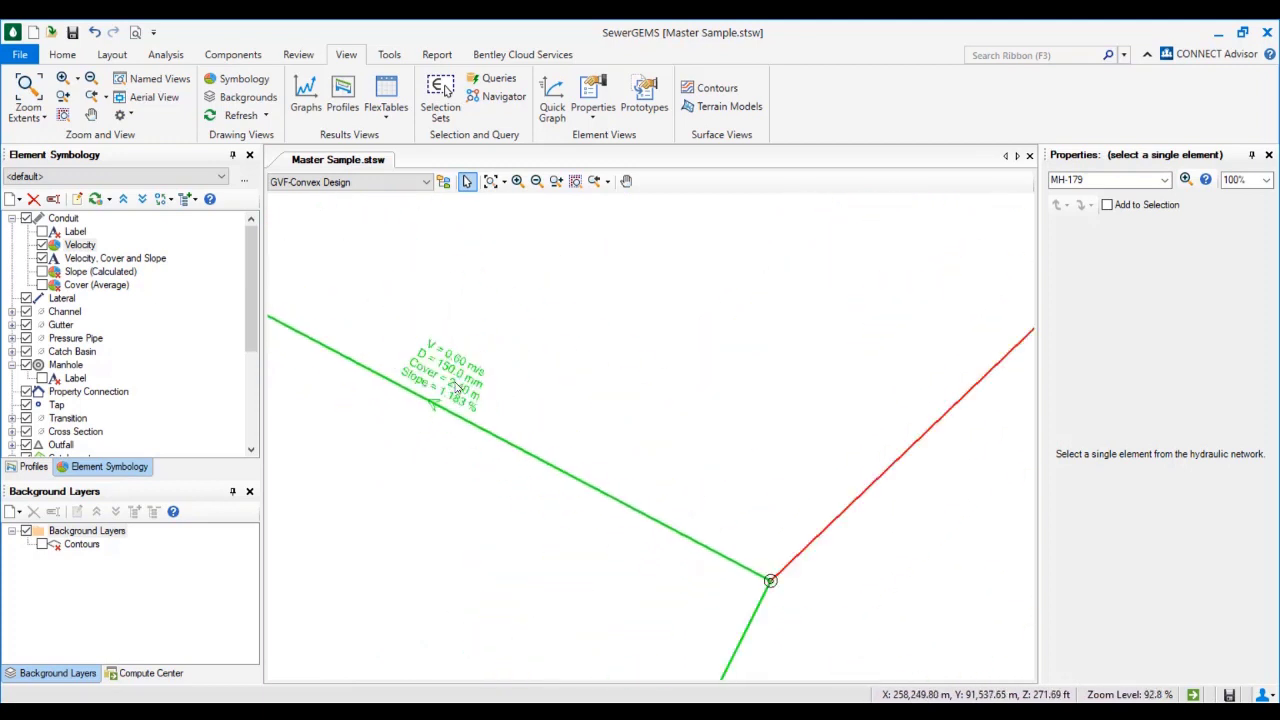
scroll(583, 543, down, 1)
Zoom out to the full network and toggle Conduit Velocity, leaving all pipes one uniform colour
middle_drag(583, 543, 583, 434)
scroll(604, 576, up, 3)
scroll(669, 548, down, 3)
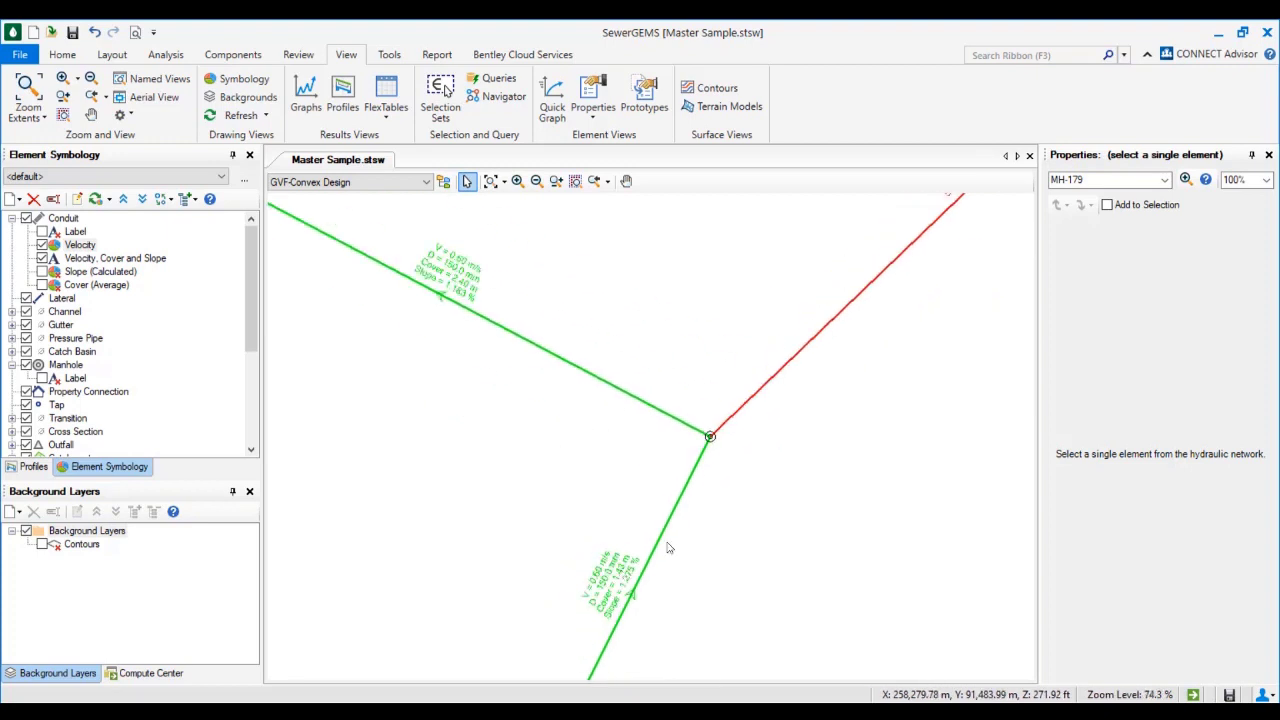
scroll(711, 444, up, 5)
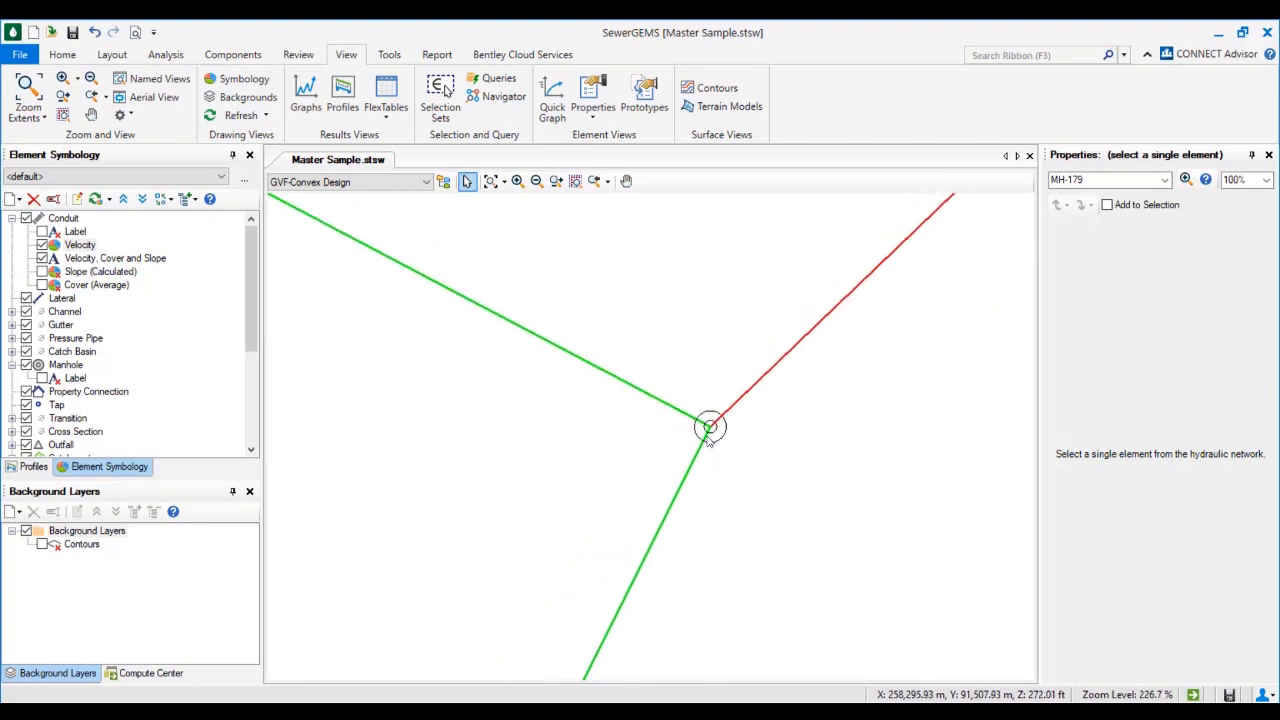
scroll(708, 440, down, 6)
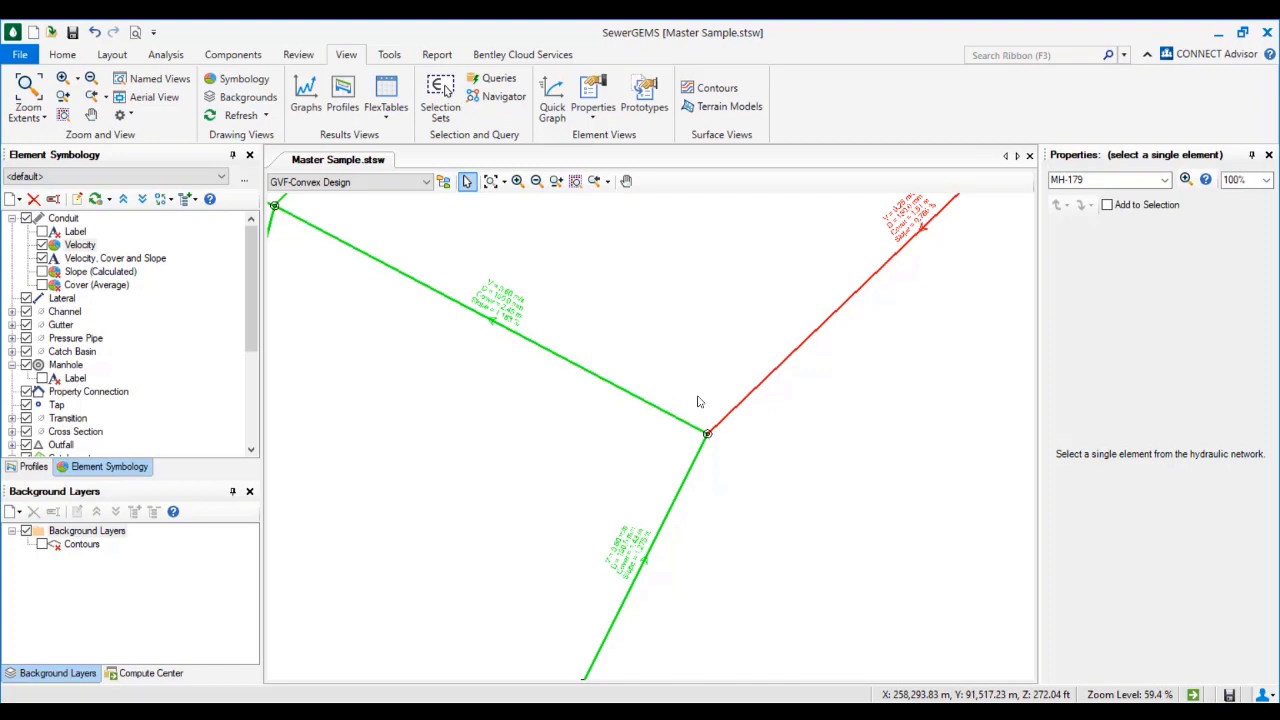
scroll(669, 350, down, 10)
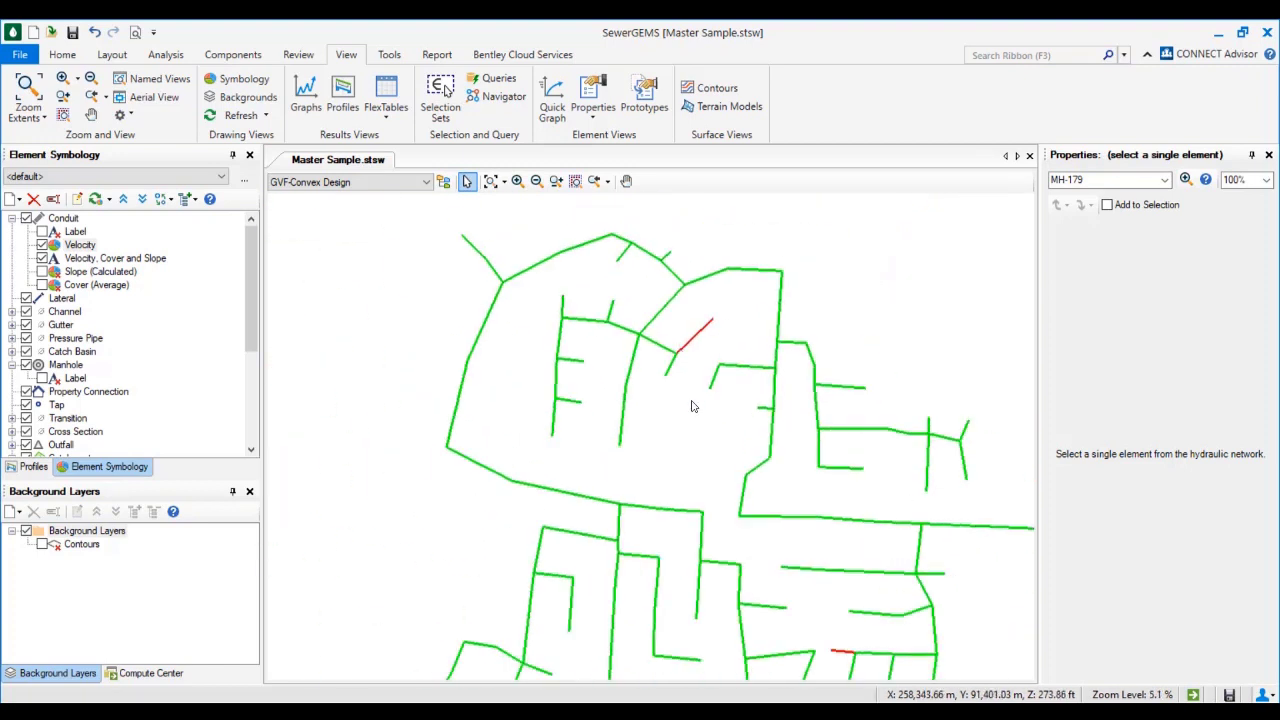
scroll(676, 554, down, 2)
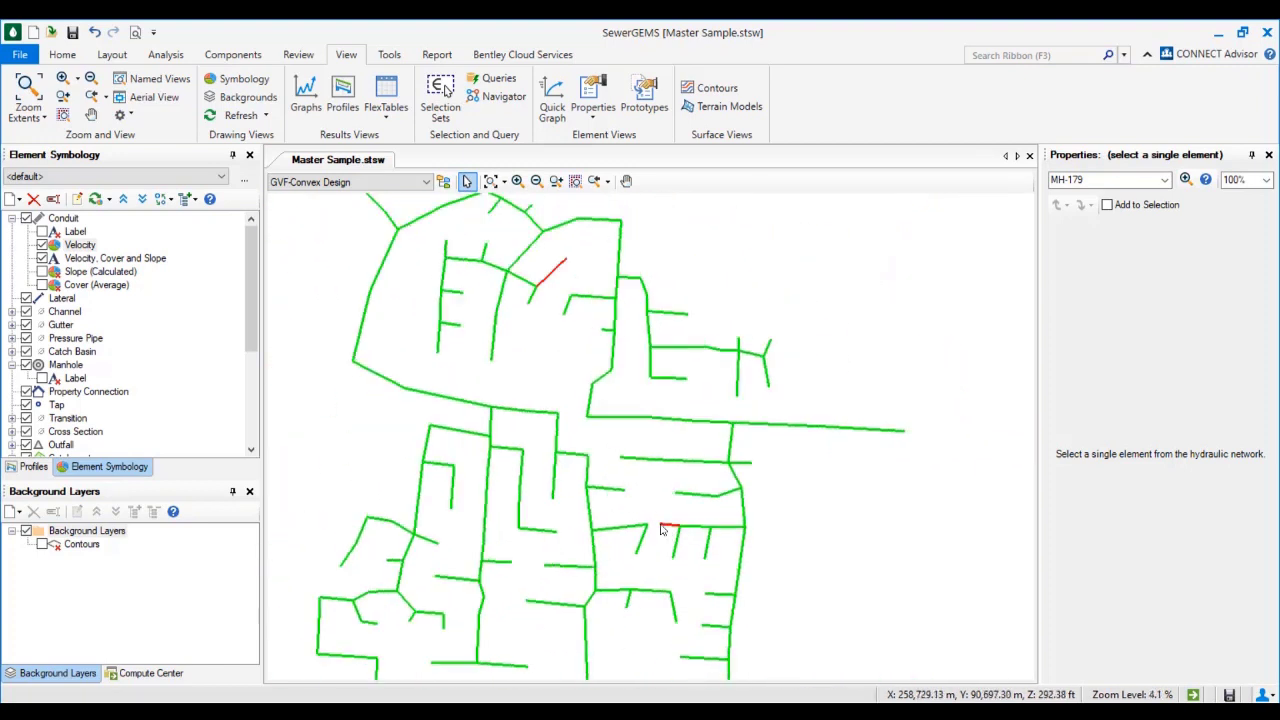
scroll(670, 541, down, 2)
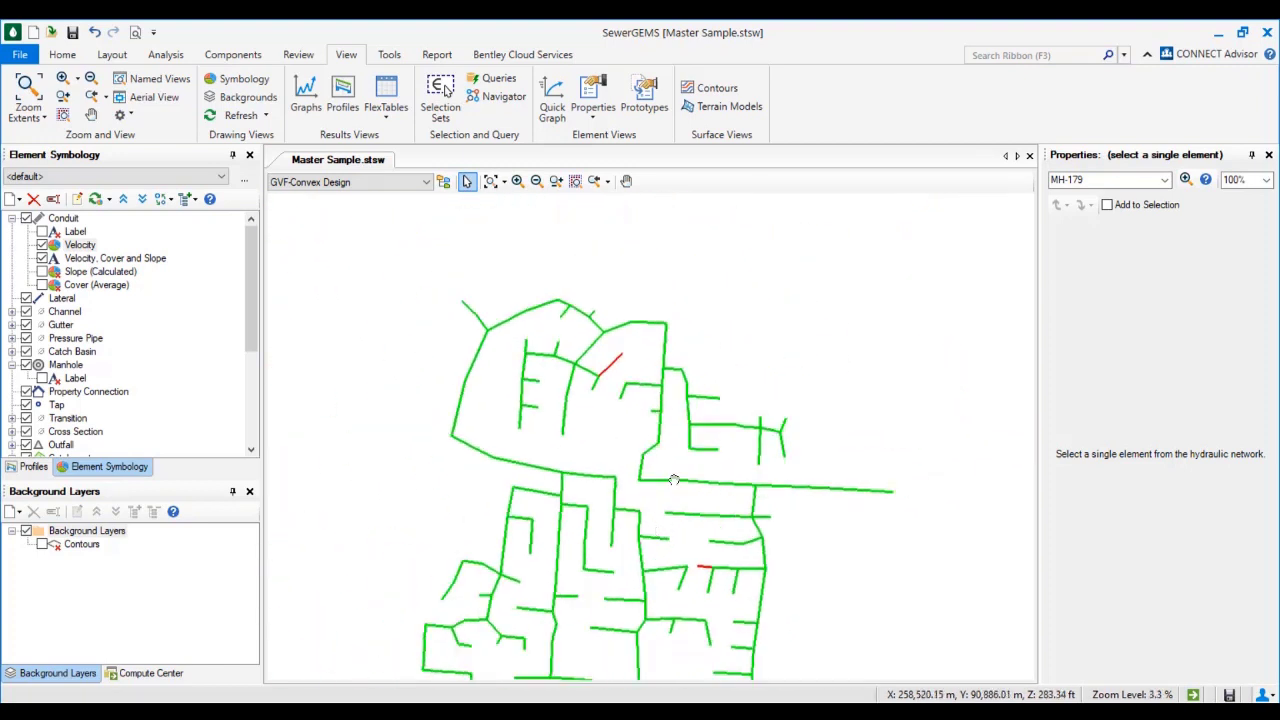
click(42, 245)
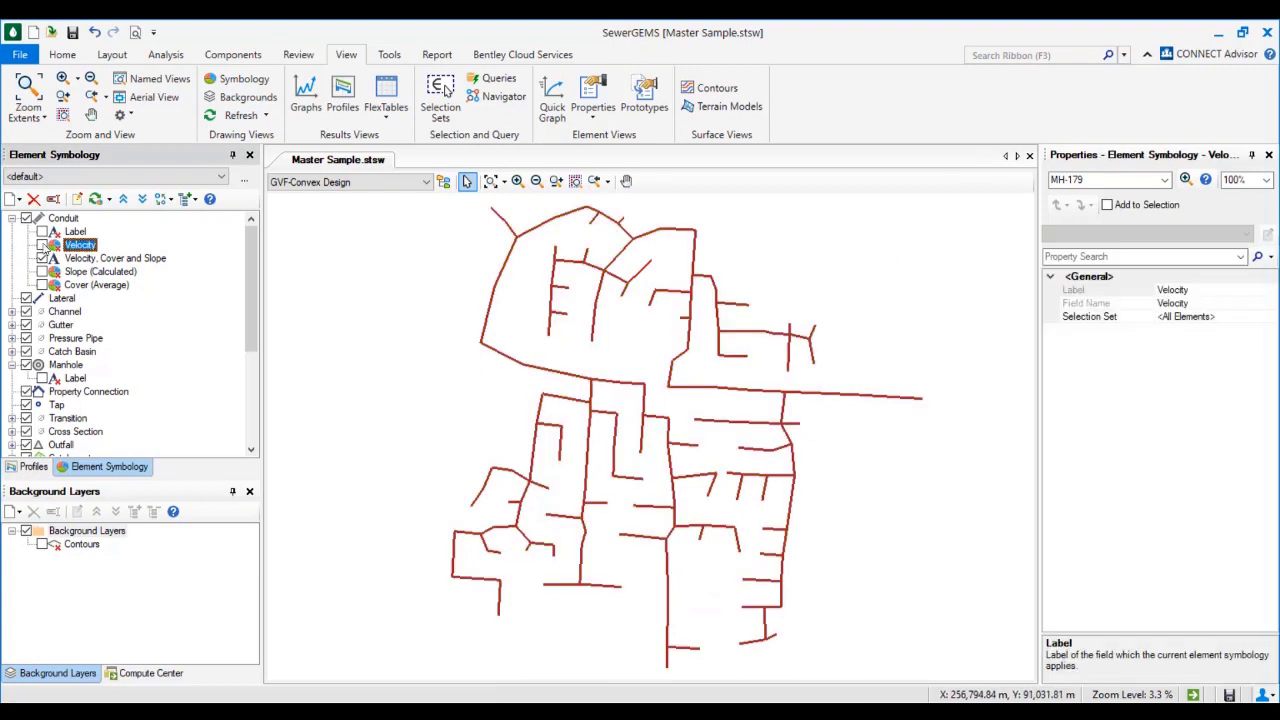
Colour the conduits by Slope (Calculated), all showing green, and clear the Properties panel
click(42, 271)
middle_drag(809, 509, 803, 531)
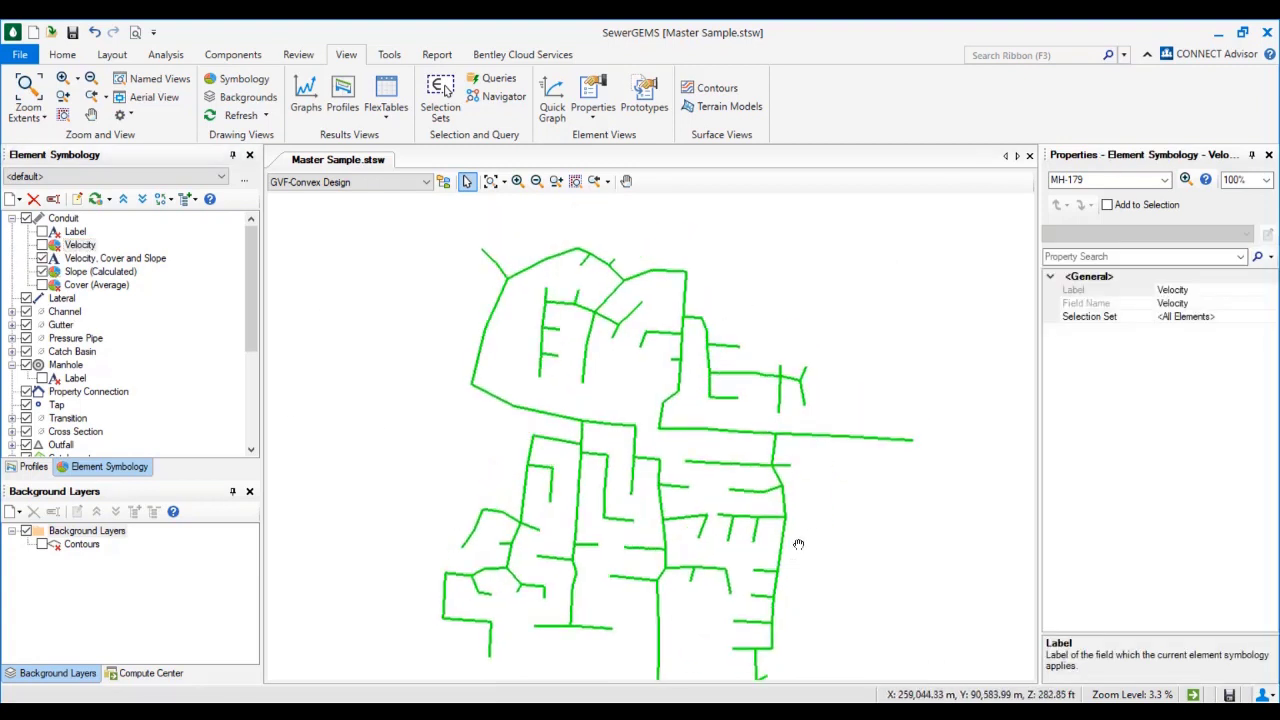
scroll(805, 530, up, 2)
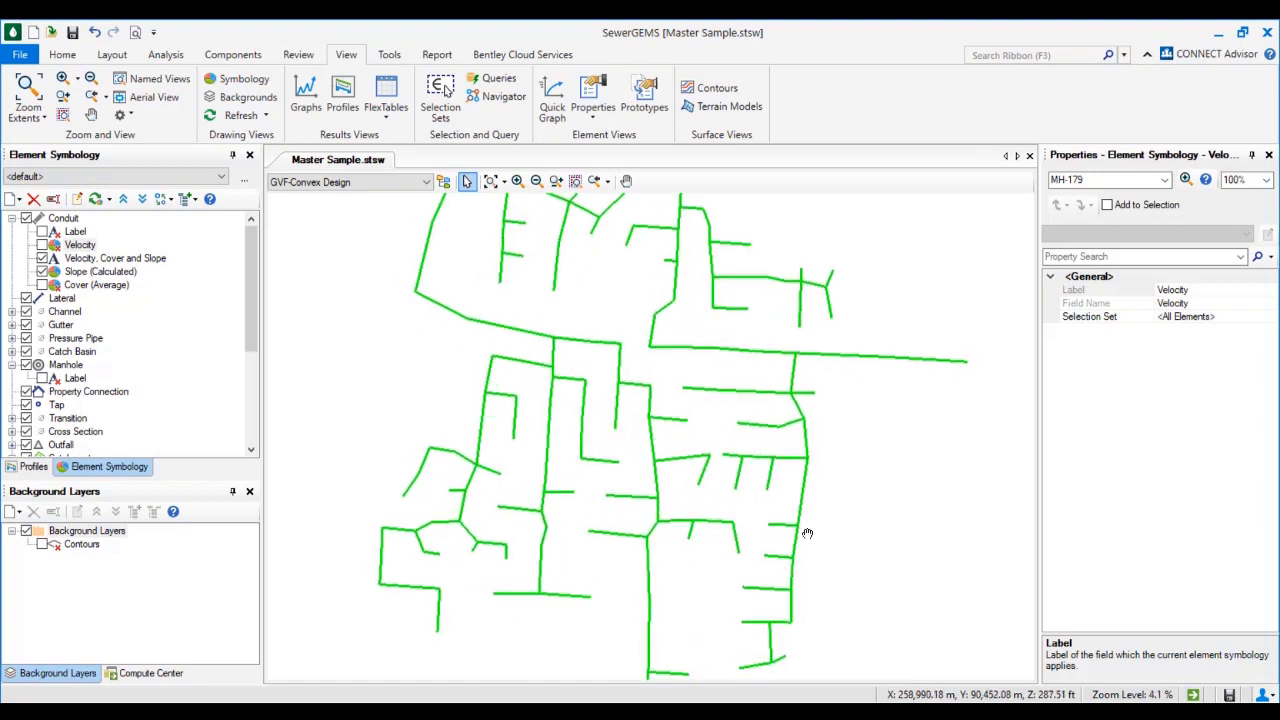
scroll(809, 540, down, 2)
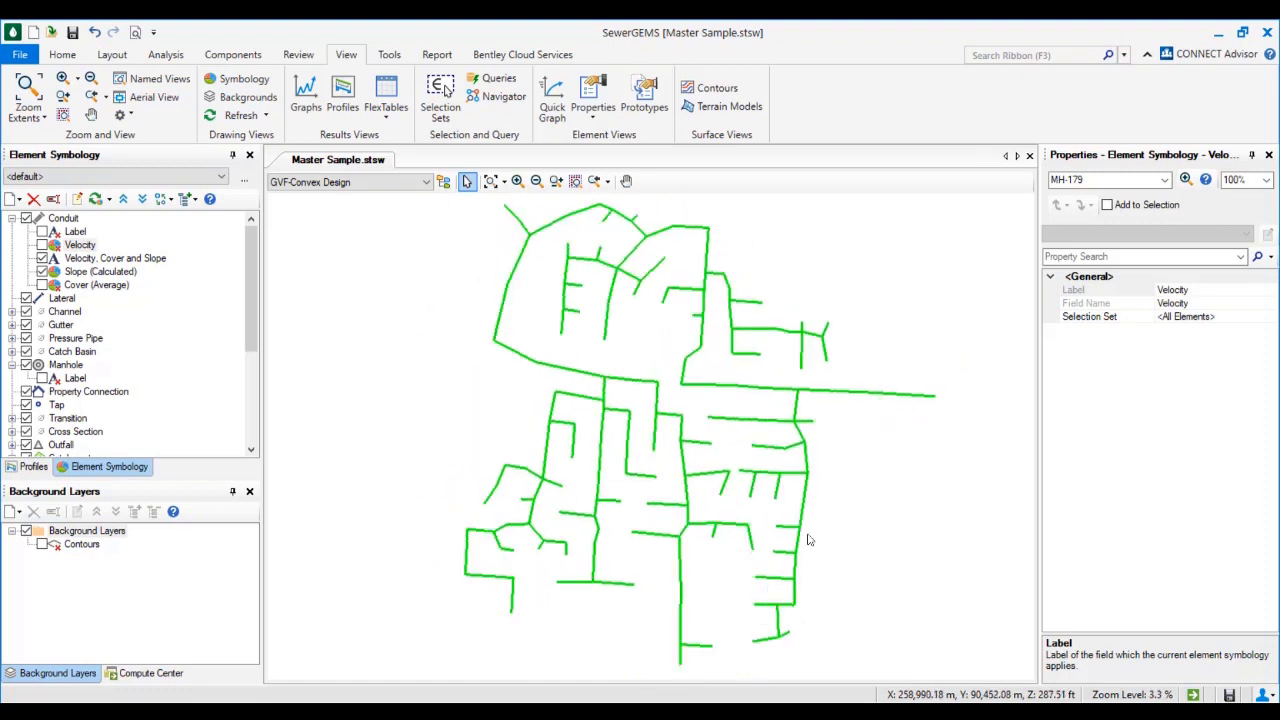
click(865, 511)
middle_drag(865, 511, 855, 506)
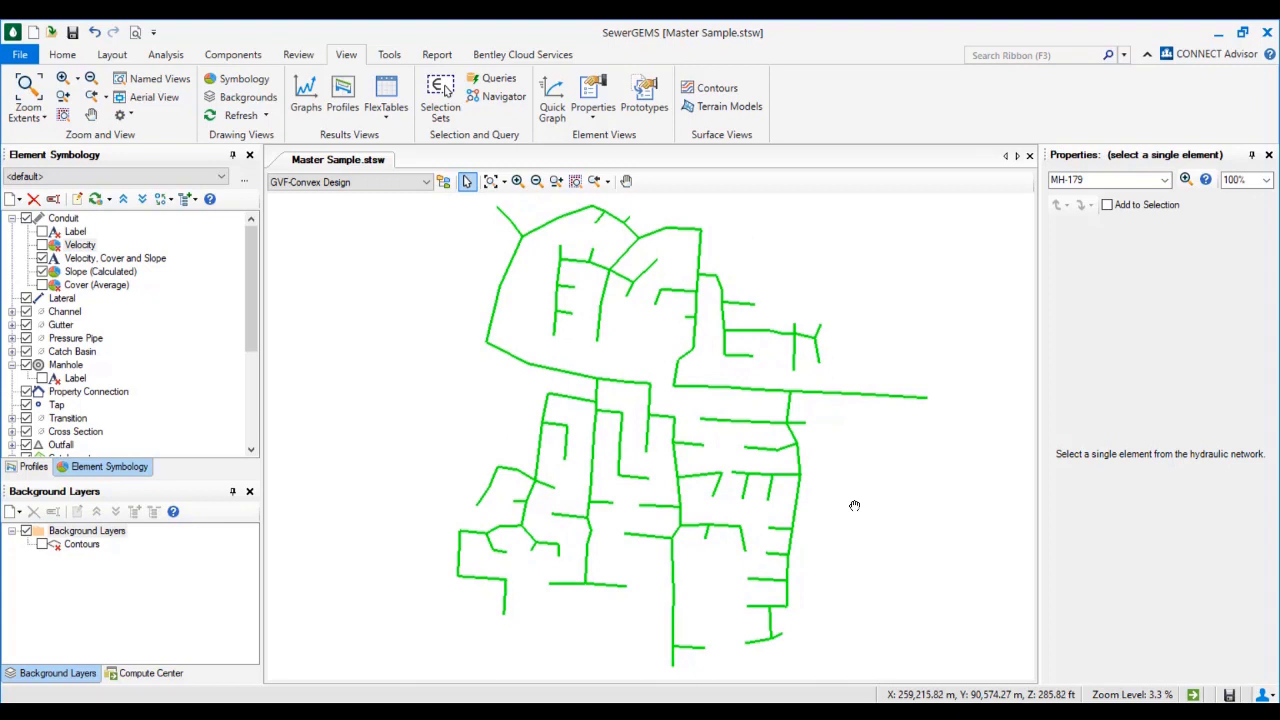
Replace calculated-slope colouring with average-cover colouring on the conduits
click(42, 272)
click(41, 285)
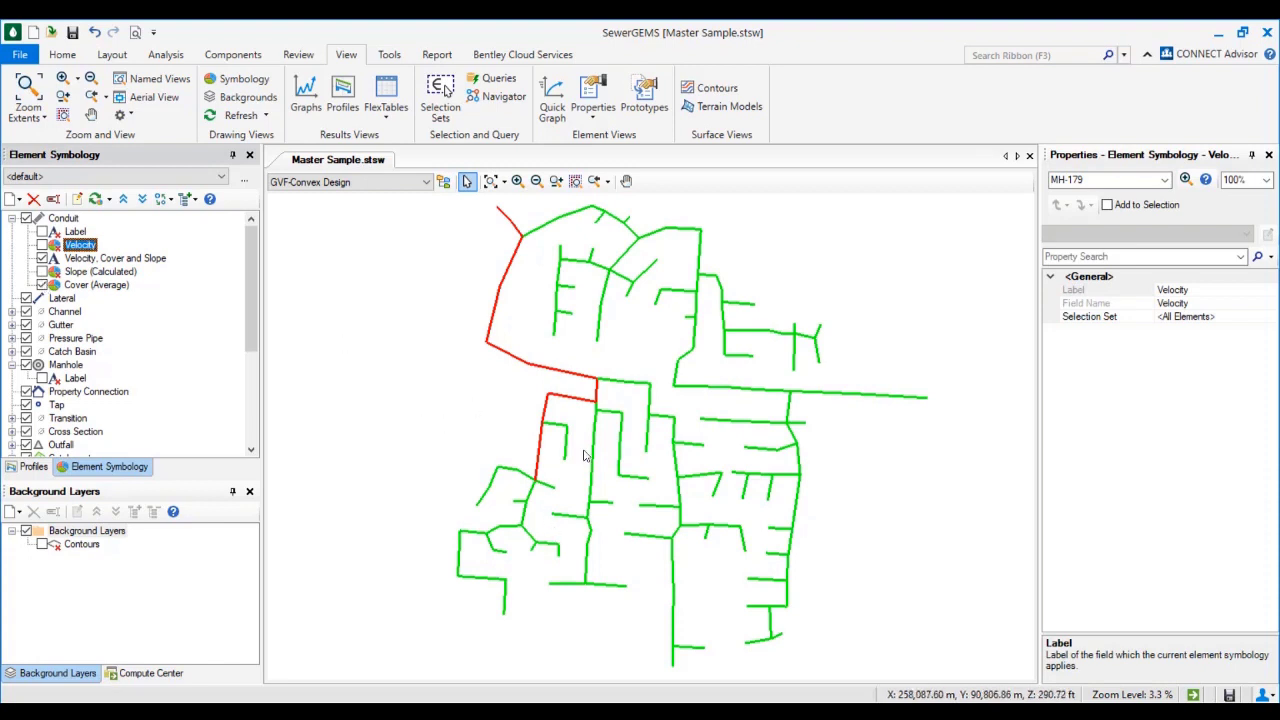
scroll(535, 497, up, 1)
scroll(537, 498, up, 1)
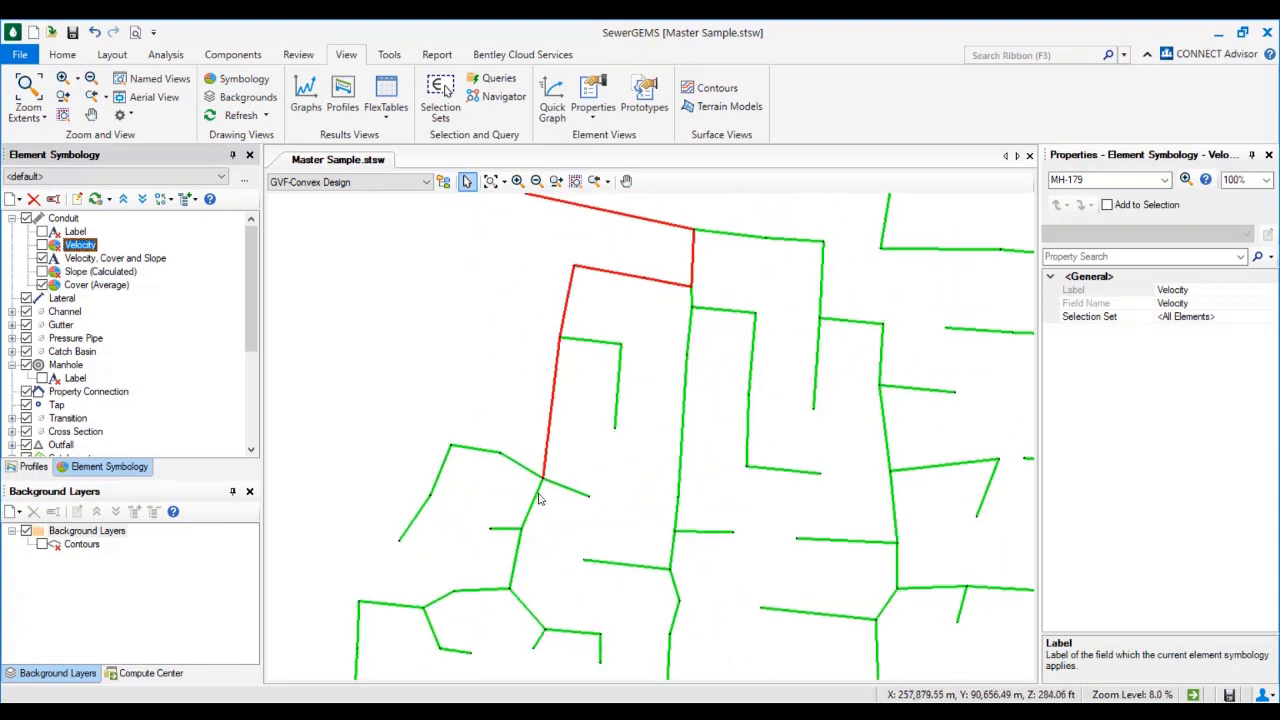
scroll(538, 498, up, 2)
scroll(548, 478, down, 3)
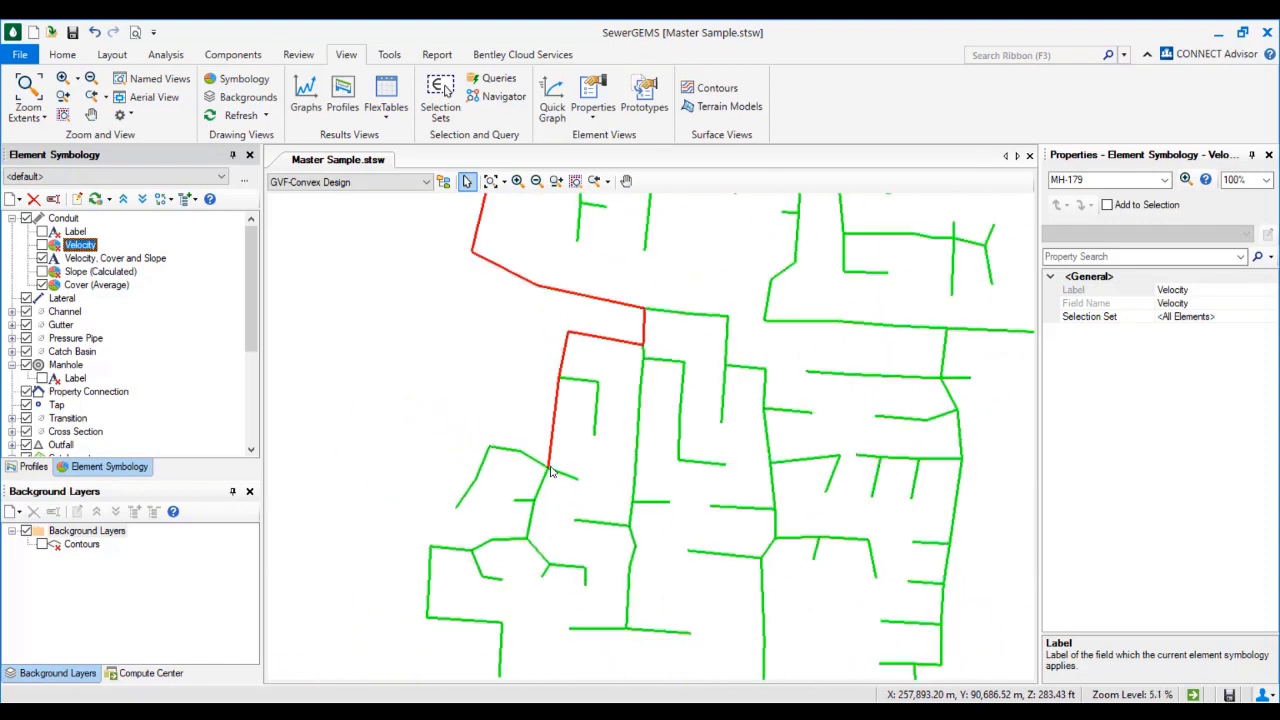
Zoom and pan the drawing to bring the red trunk conduits into view
middle_drag(485, 193, 490, 372)
scroll(530, 265, up, 3)
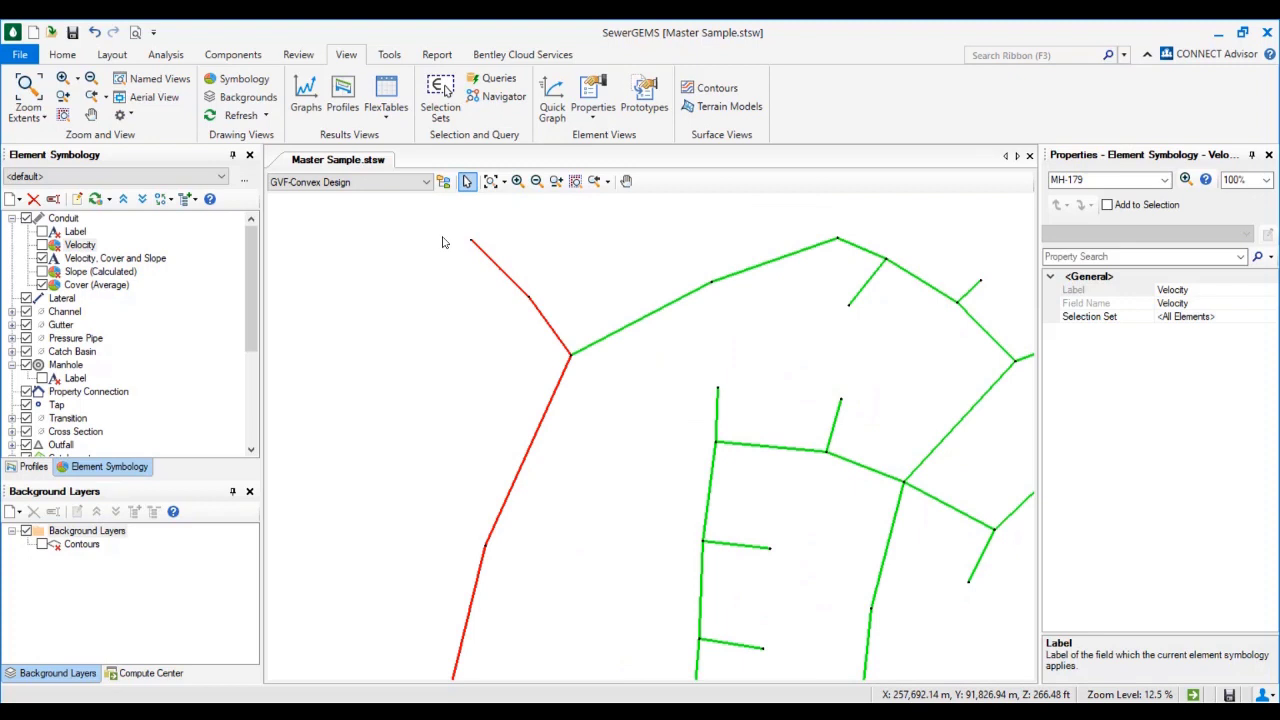
scroll(487, 250, down, 1)
scroll(500, 260, up, 10)
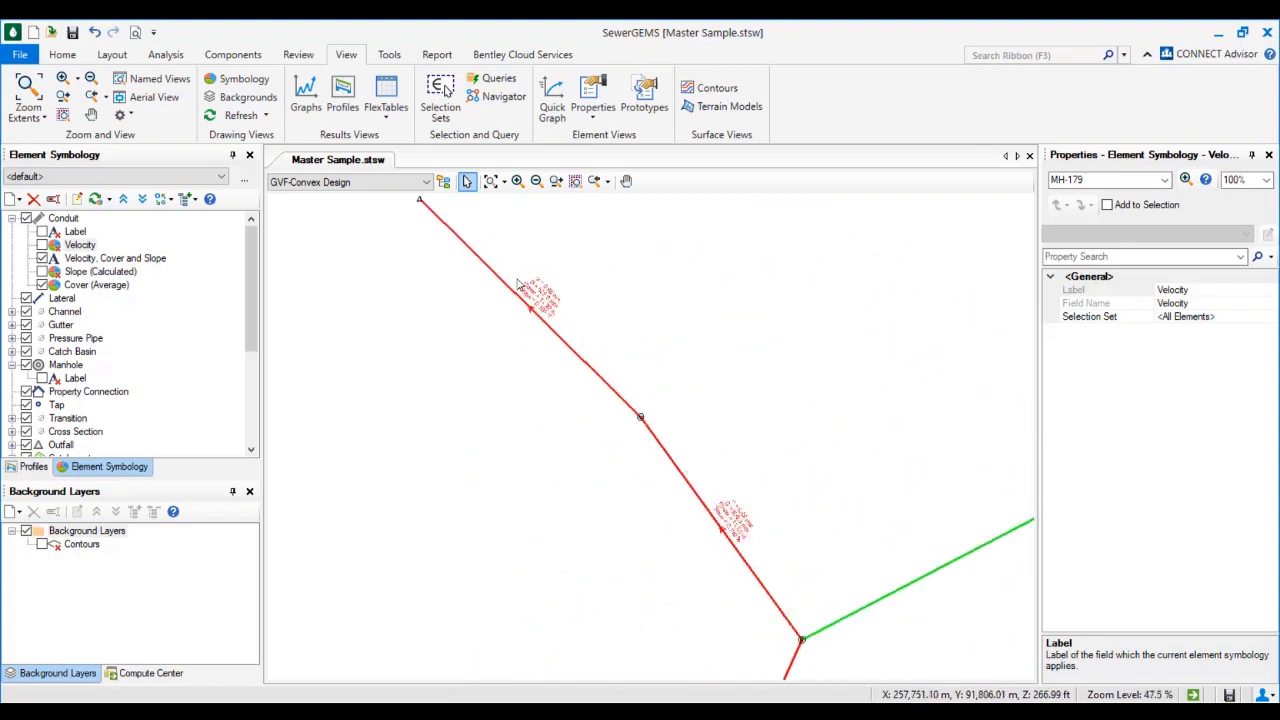
scroll(527, 300, up, 3)
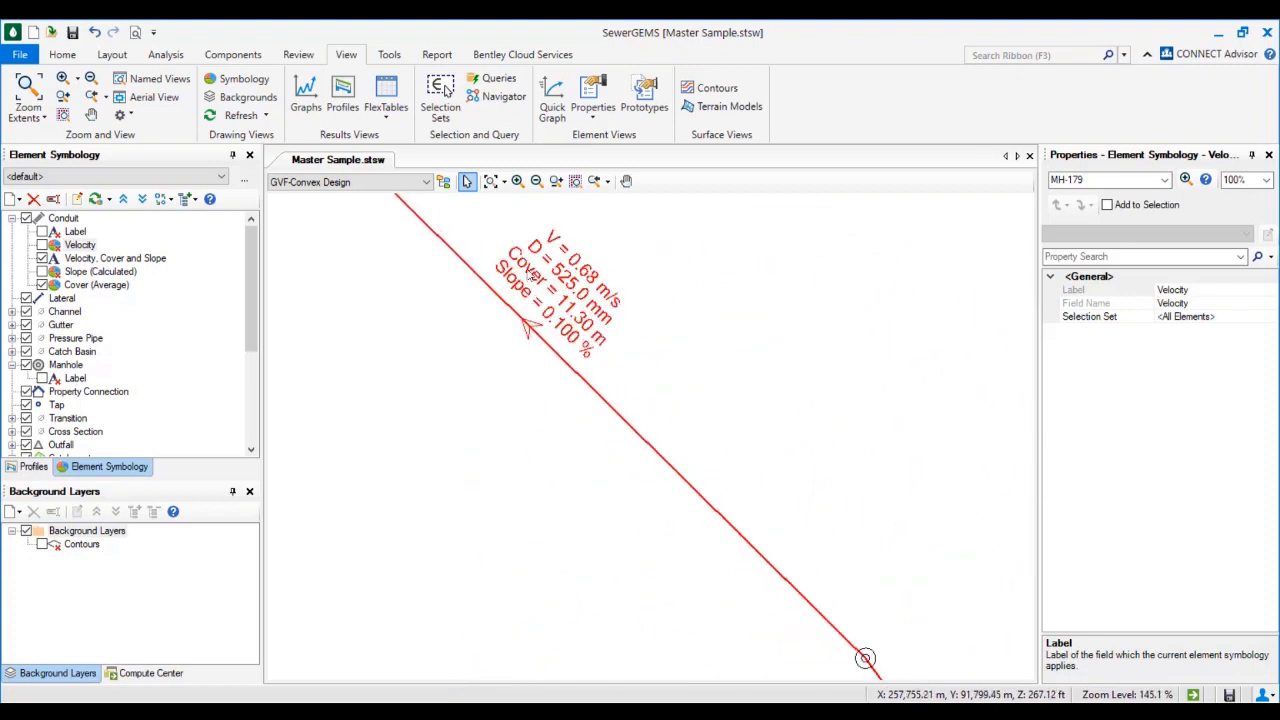
scroll(627, 374, down, 1)
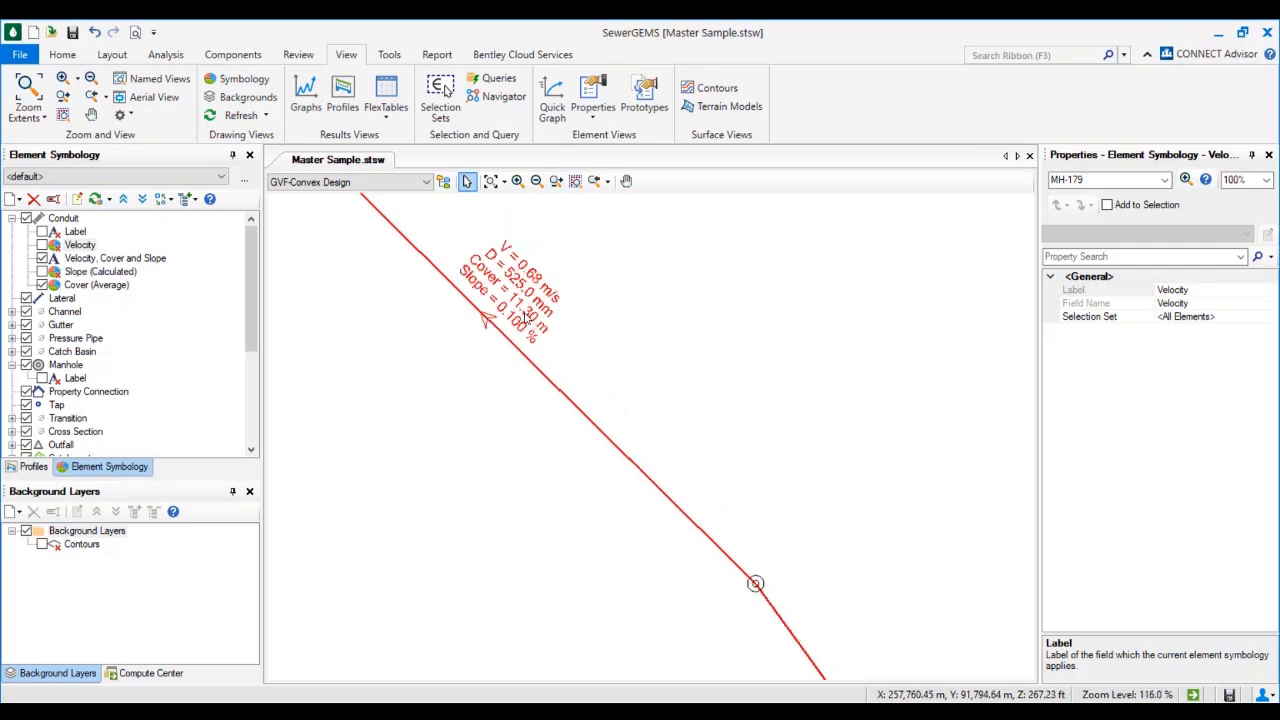
scroll(529, 327, down, 4)
scroll(660, 468, up, 4)
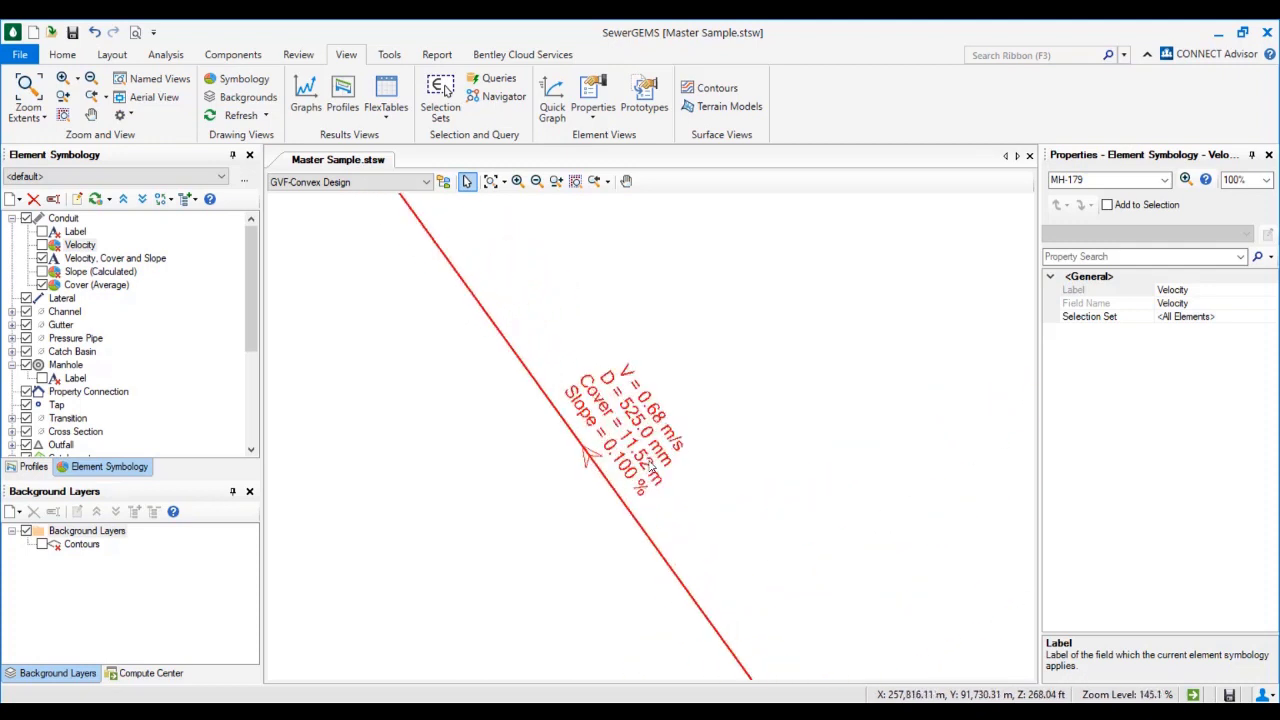
scroll(654, 484, down, 4)
scroll(650, 480, down, 2)
scroll(615, 462, up, 3)
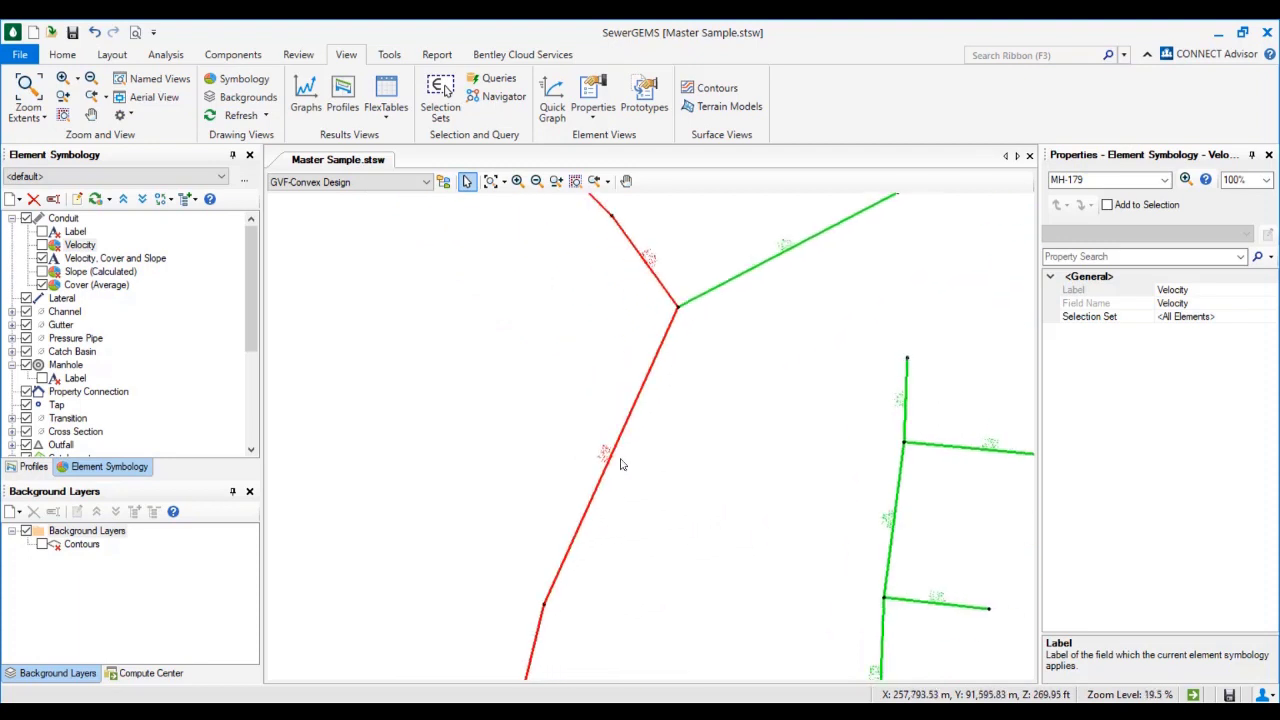
scroll(612, 460, up, 3)
scroll(606, 451, down, 8)
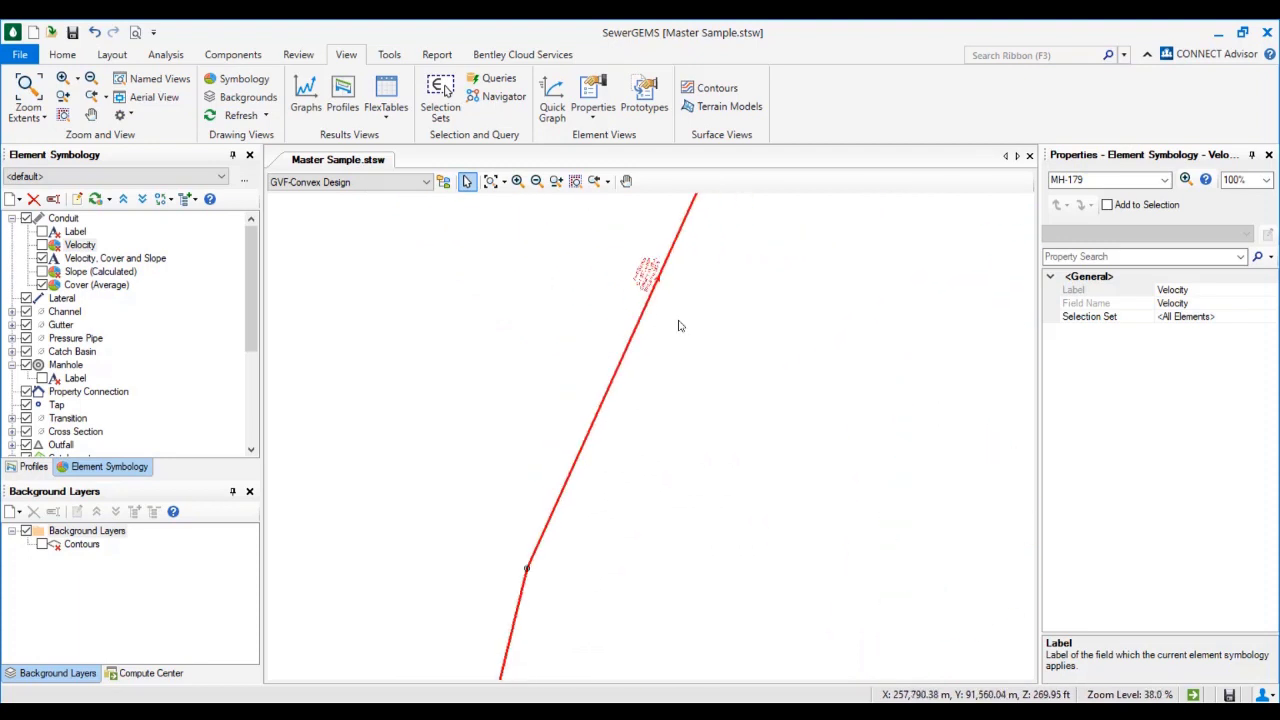
scroll(586, 430, up, 4)
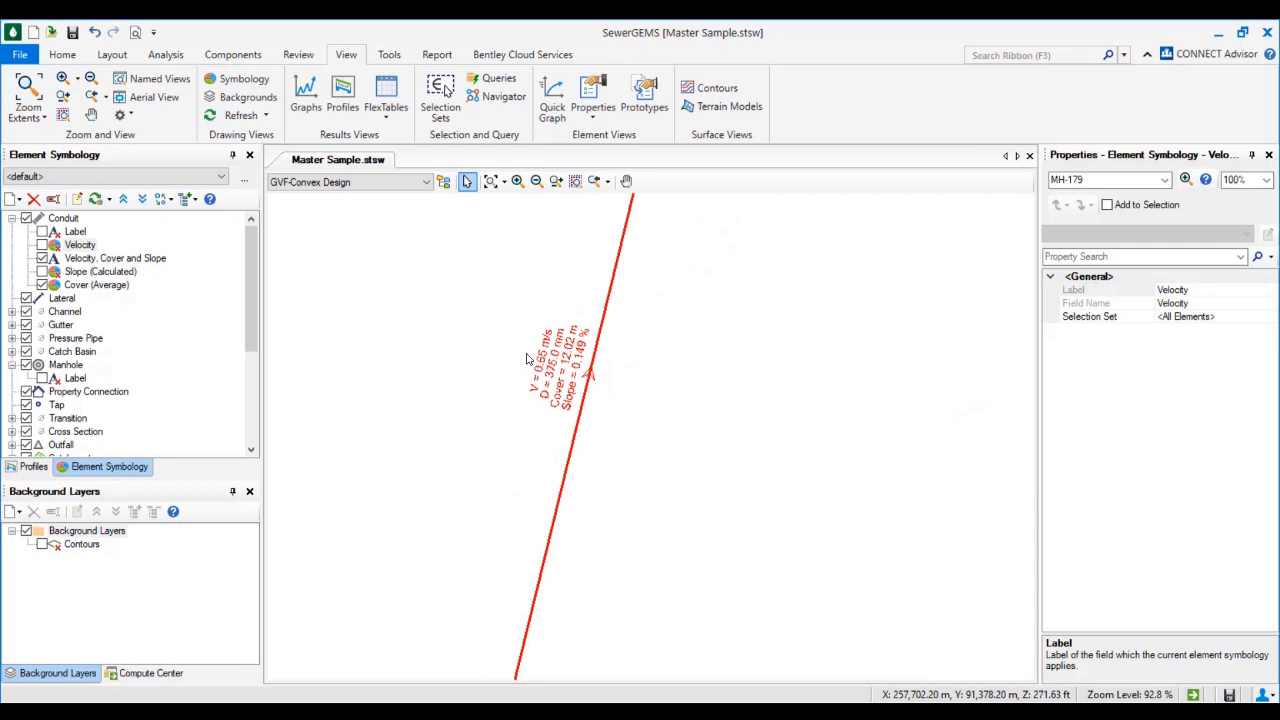
scroll(632, 331, down, 2)
scroll(603, 340, up, 10)
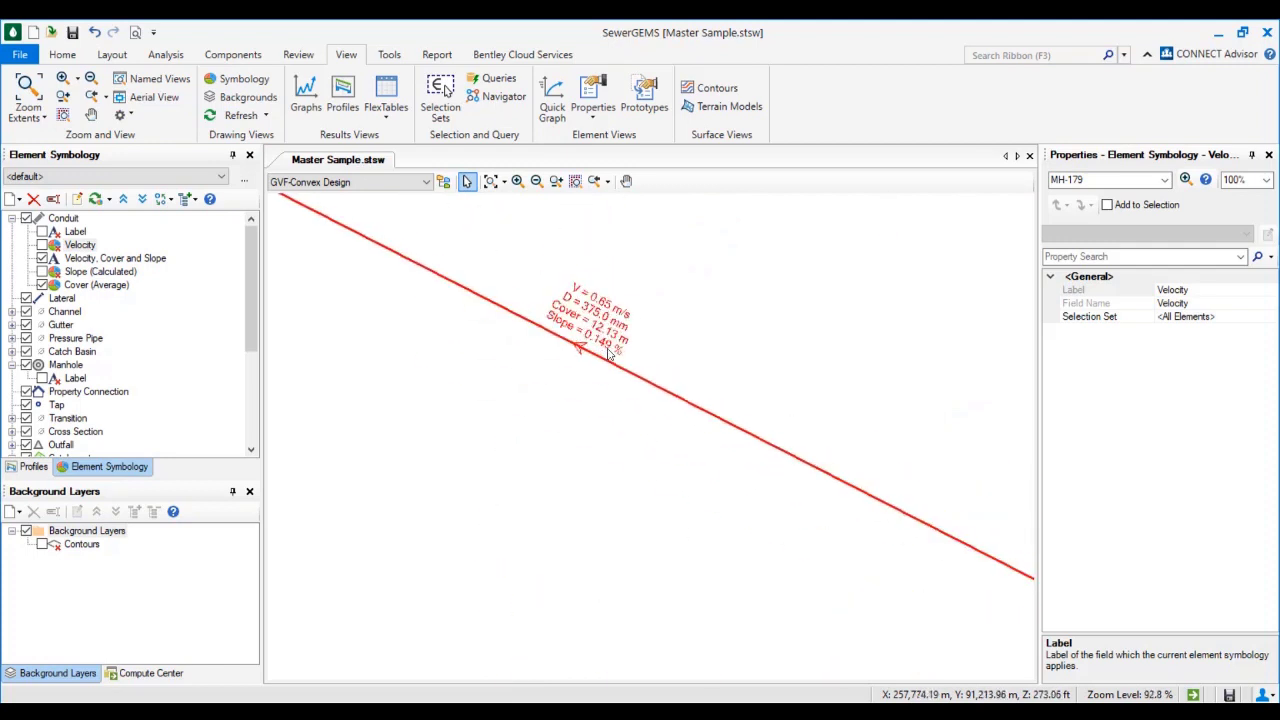
scroll(424, 253, down, 9)
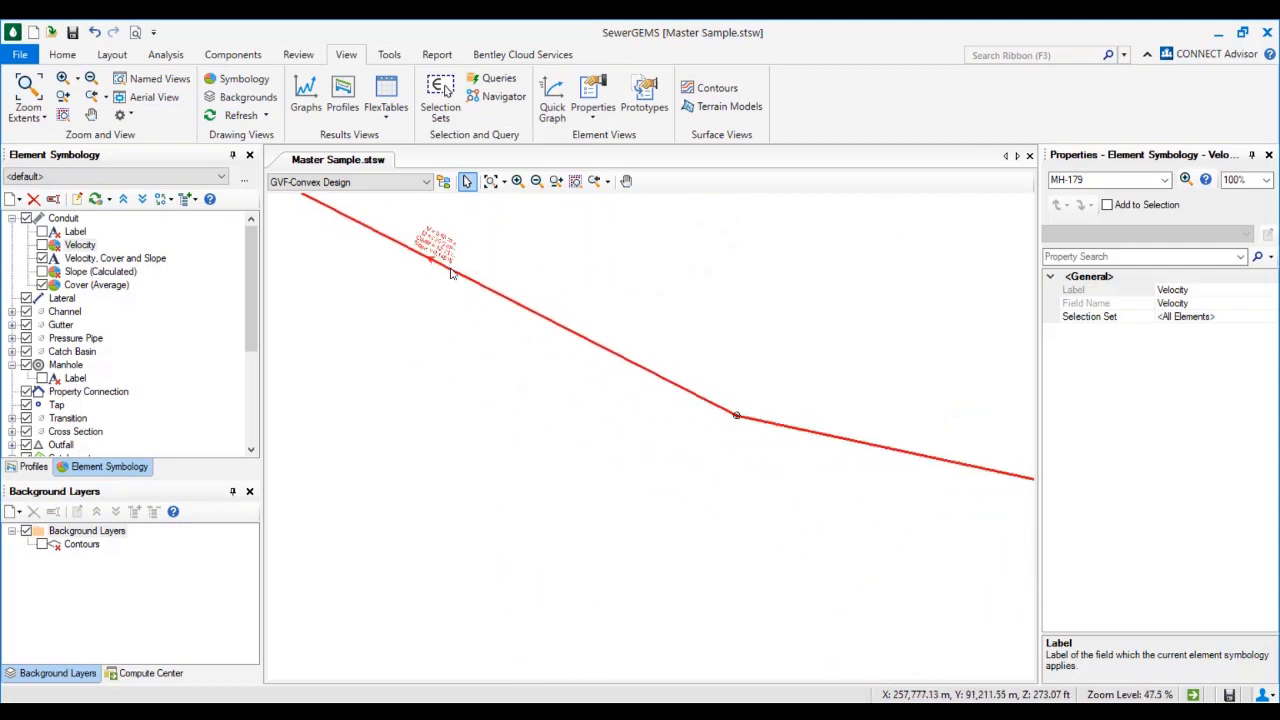
Pan along the red route to centre it and survey the surrounding conduits
middle_drag(701, 407, 580, 340)
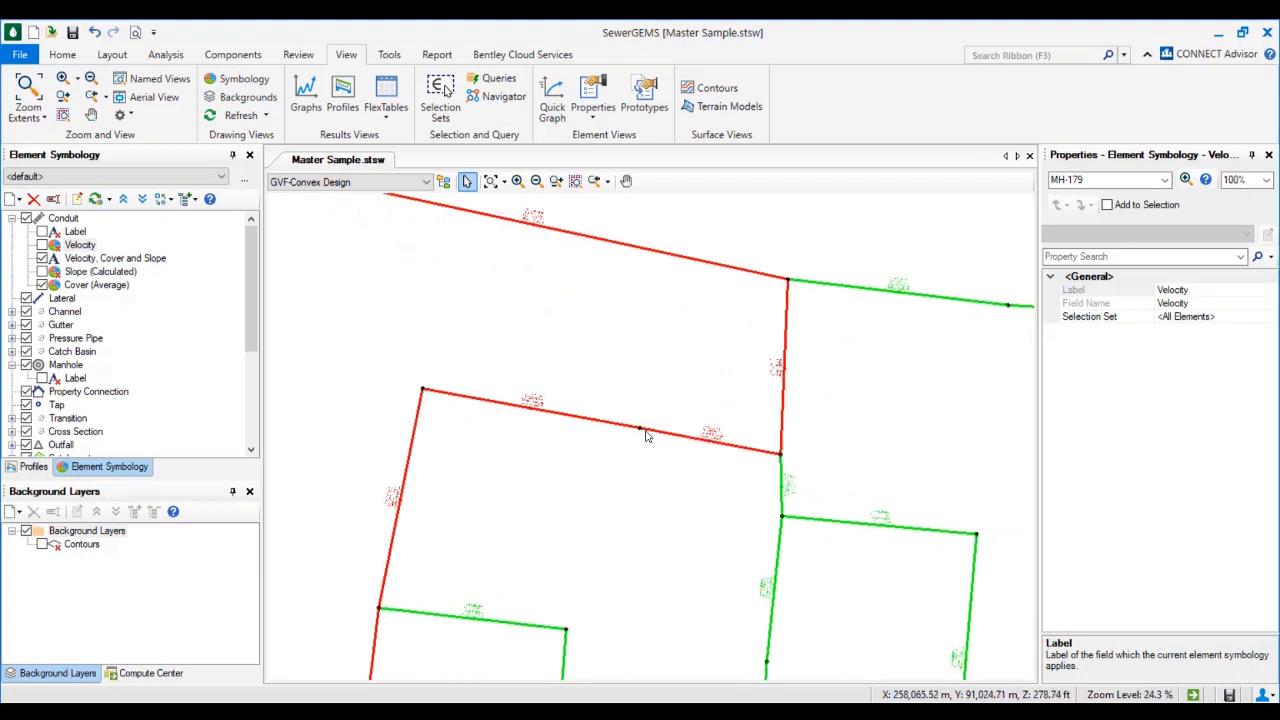
middle_drag(613, 455, 589, 386)
middle_drag(492, 466, 563, 349)
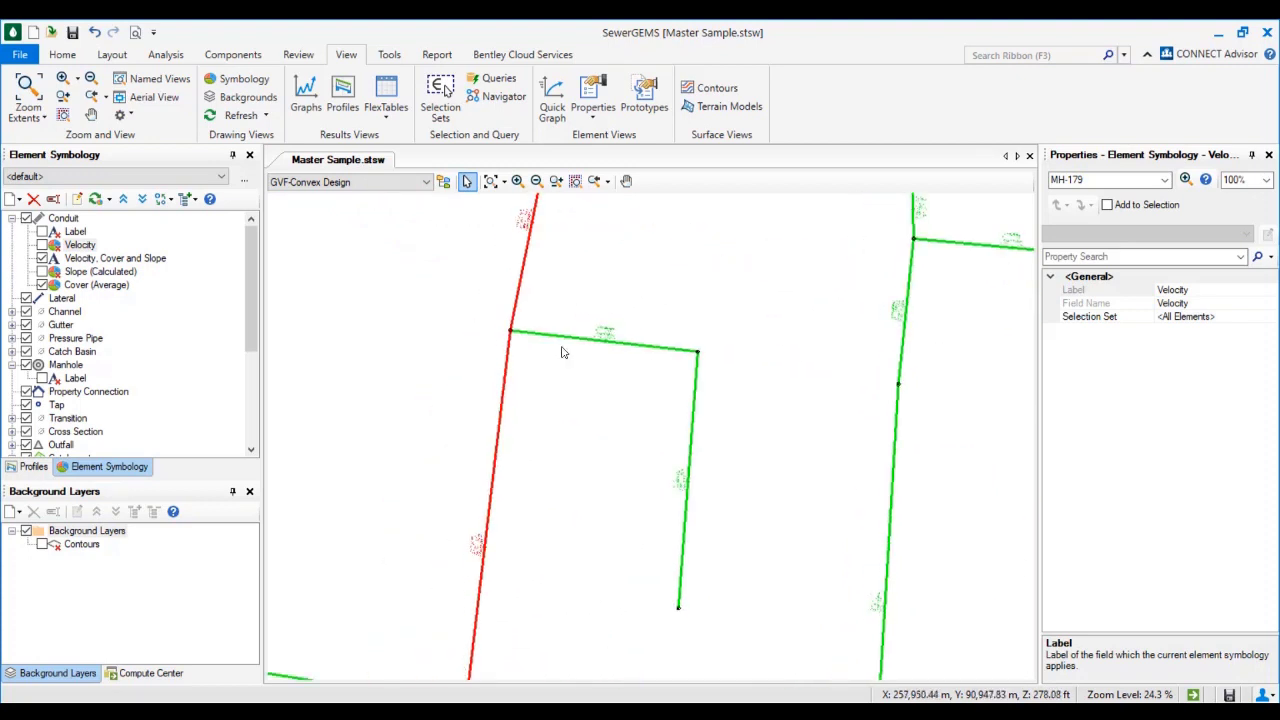
scroll(545, 390, down, 4)
middle_drag(543, 500, 557, 468)
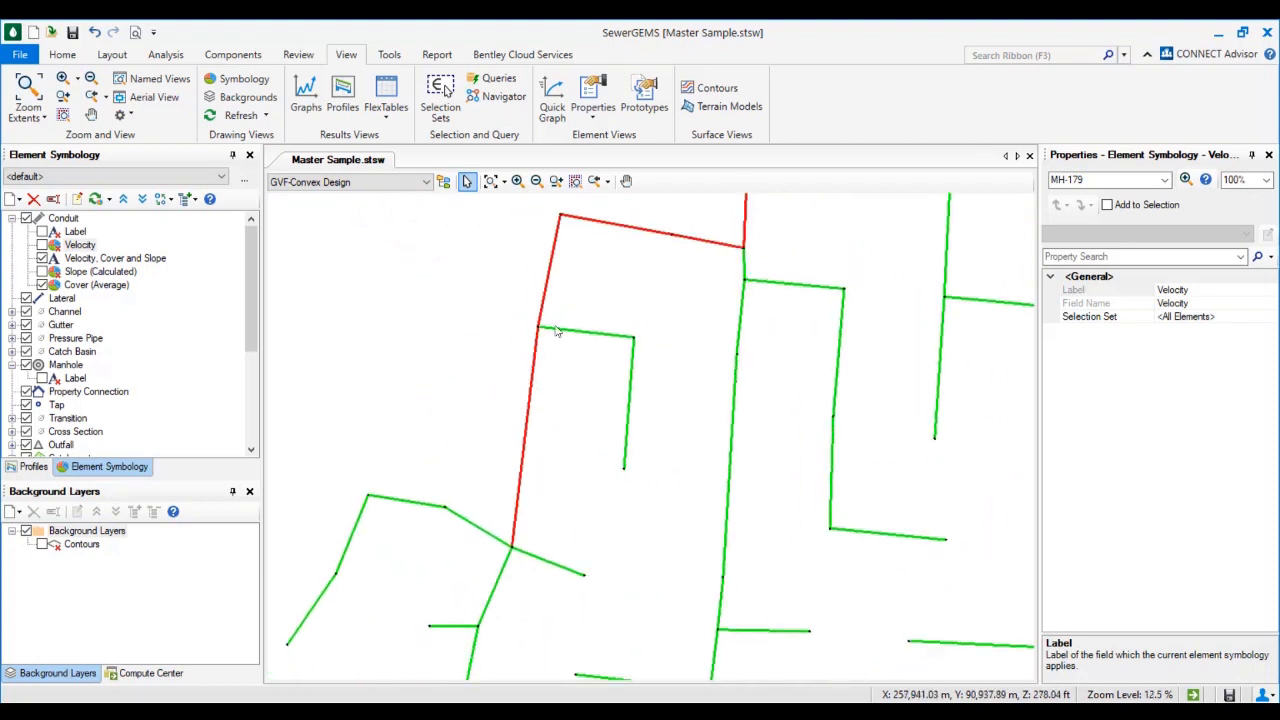
scroll(557, 332, up, 6)
middle_drag(555, 335, 520, 403)
scroll(520, 403, down, 4)
middle_drag(508, 466, 516, 447)
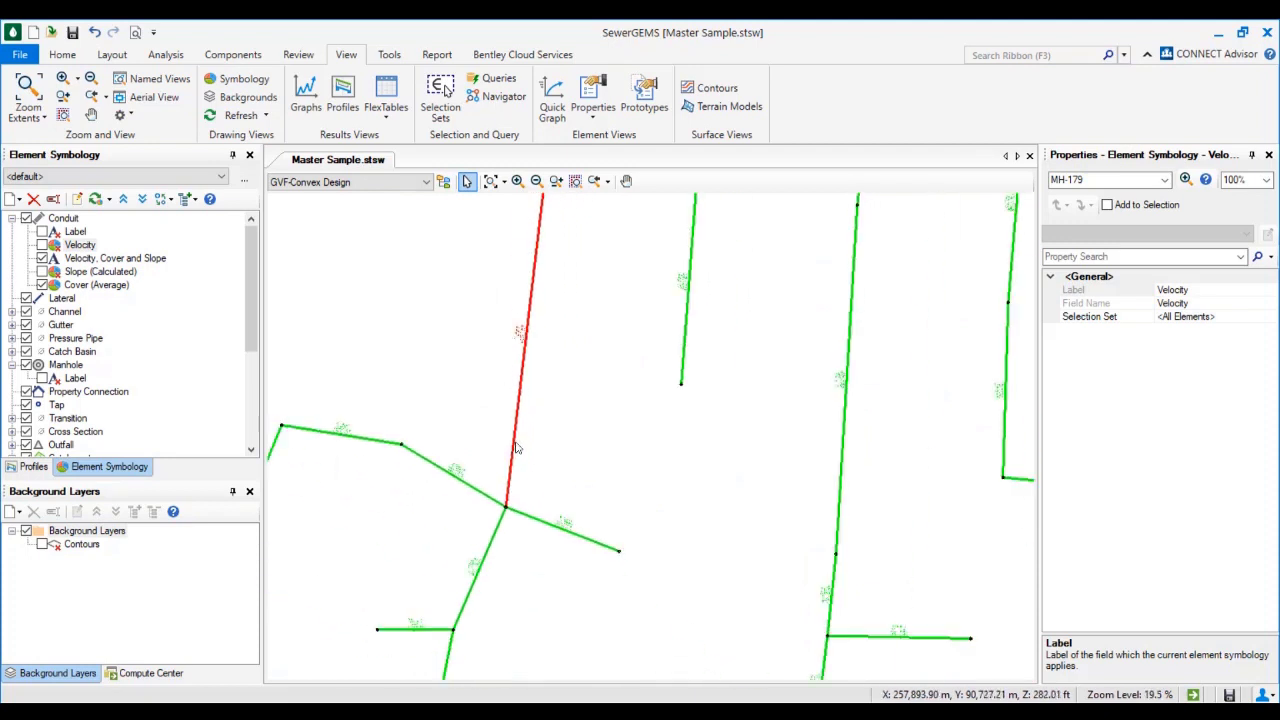
scroll(516, 447, down, 5)
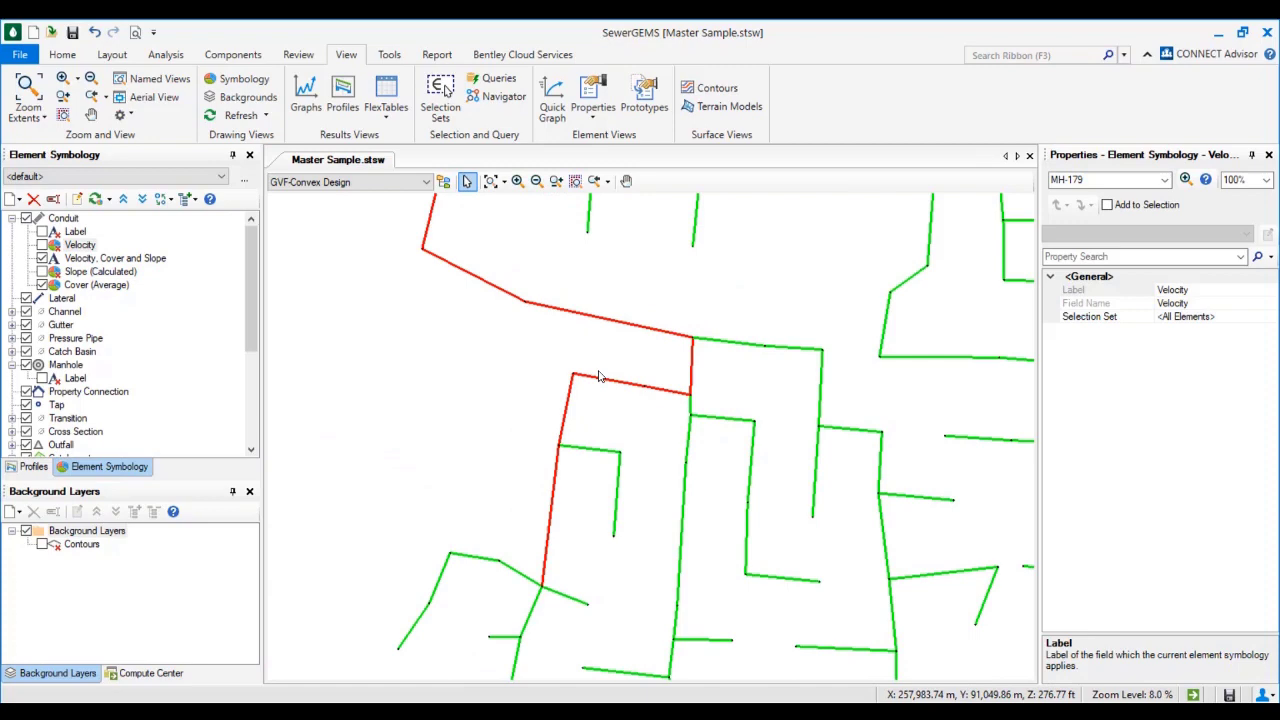
middle_drag(598, 377, 557, 514)
scroll(557, 514, down, 2)
scroll(553, 341, up, 2)
scroll(567, 386, up, 1)
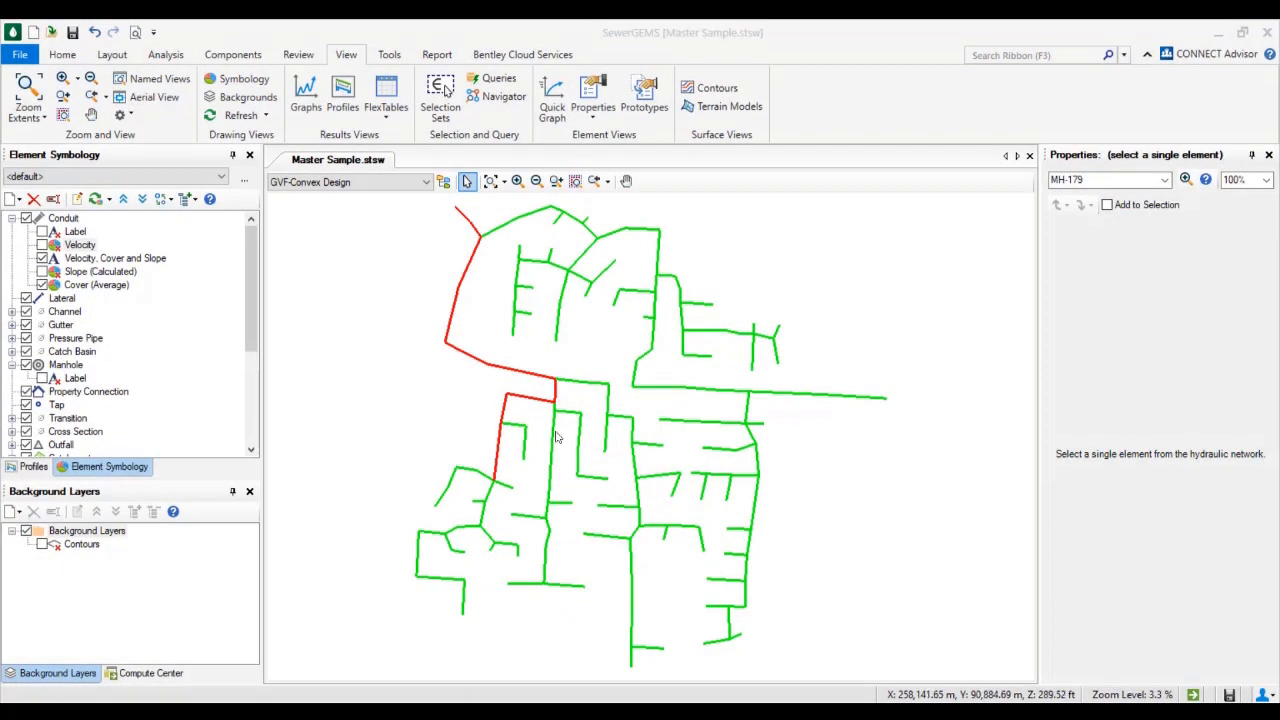
scroll(503, 468, up, 4)
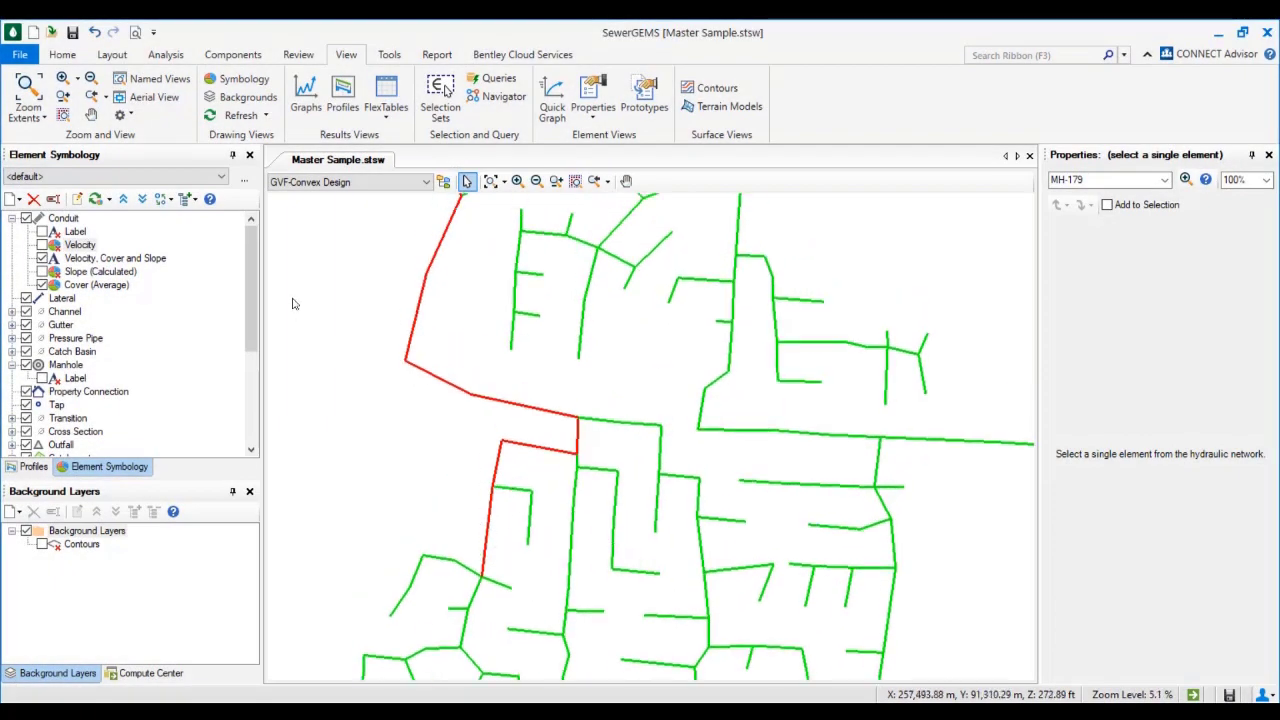
scroll(450, 368, up, 8)
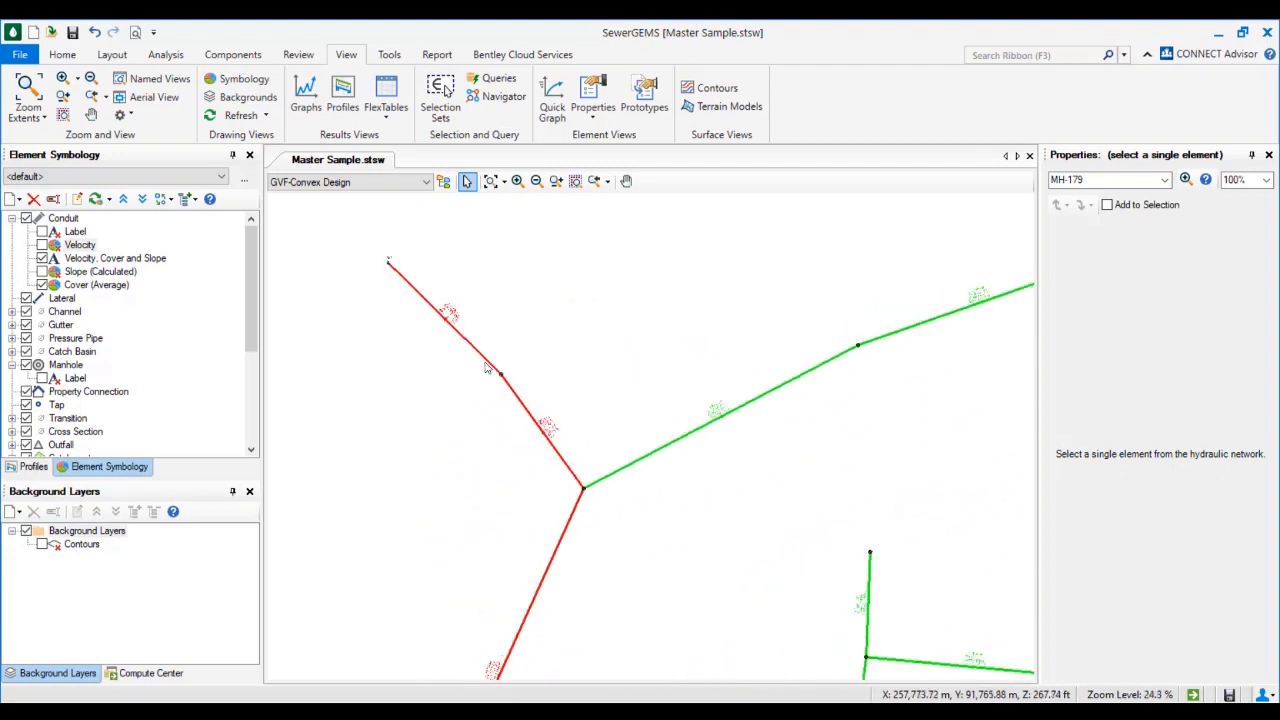
scroll(488, 368, up, 3)
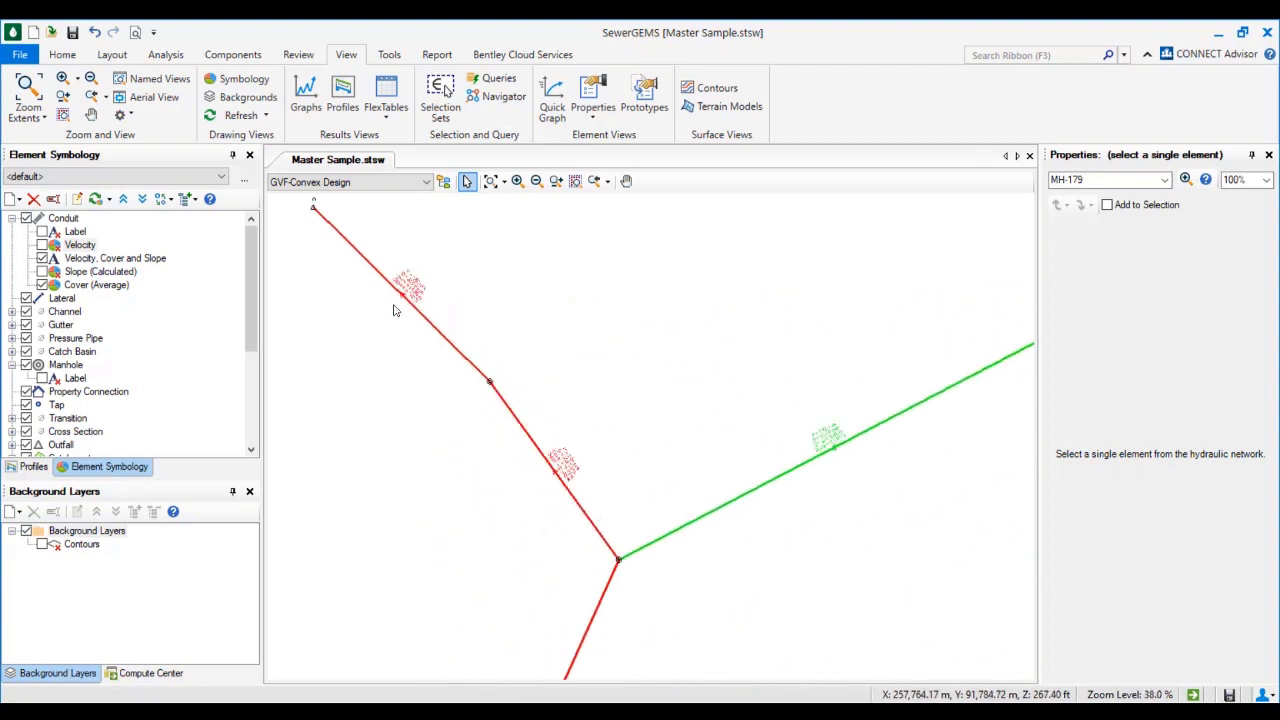
scroll(477, 386, down, 10)
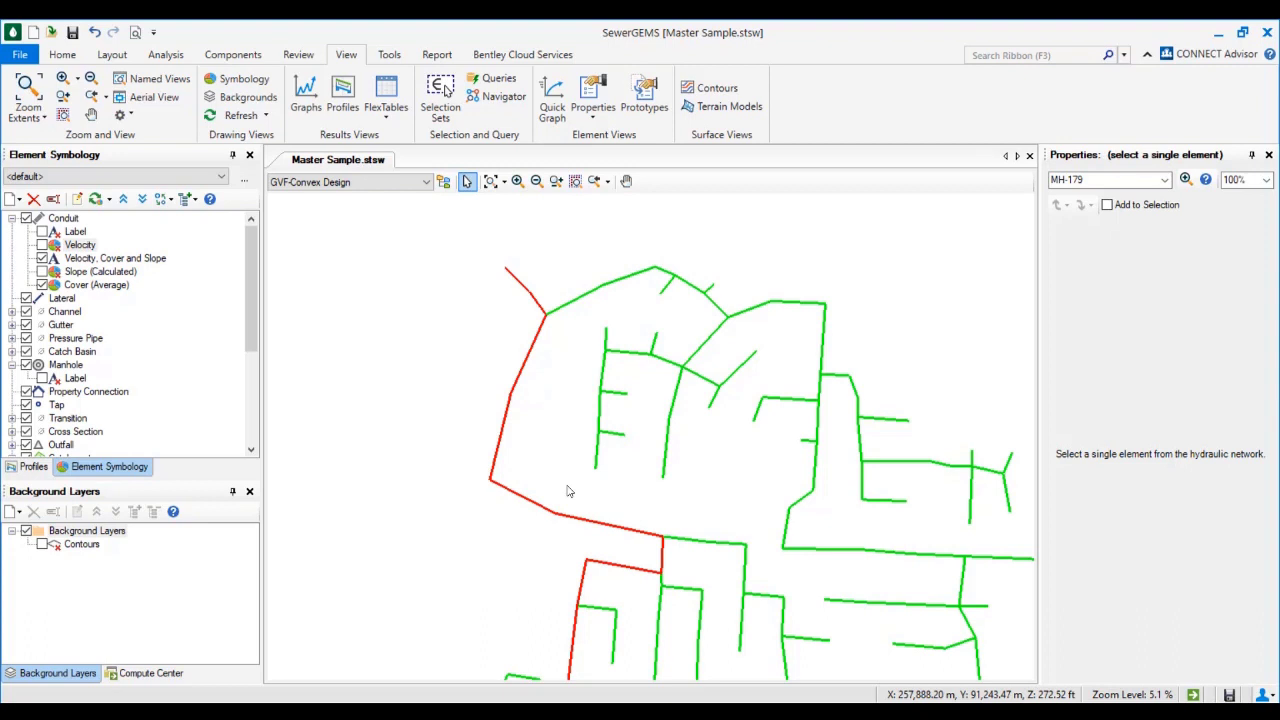
scroll(605, 568, up, 10)
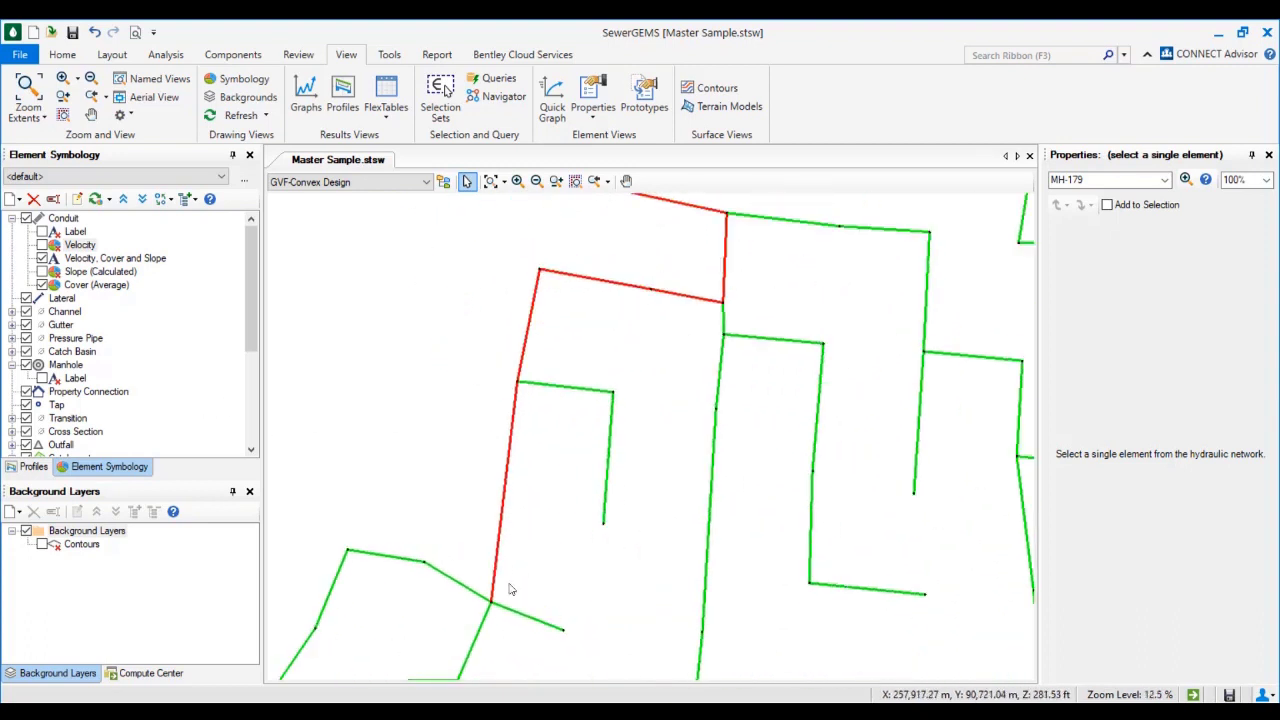
scroll(537, 450, up, 3)
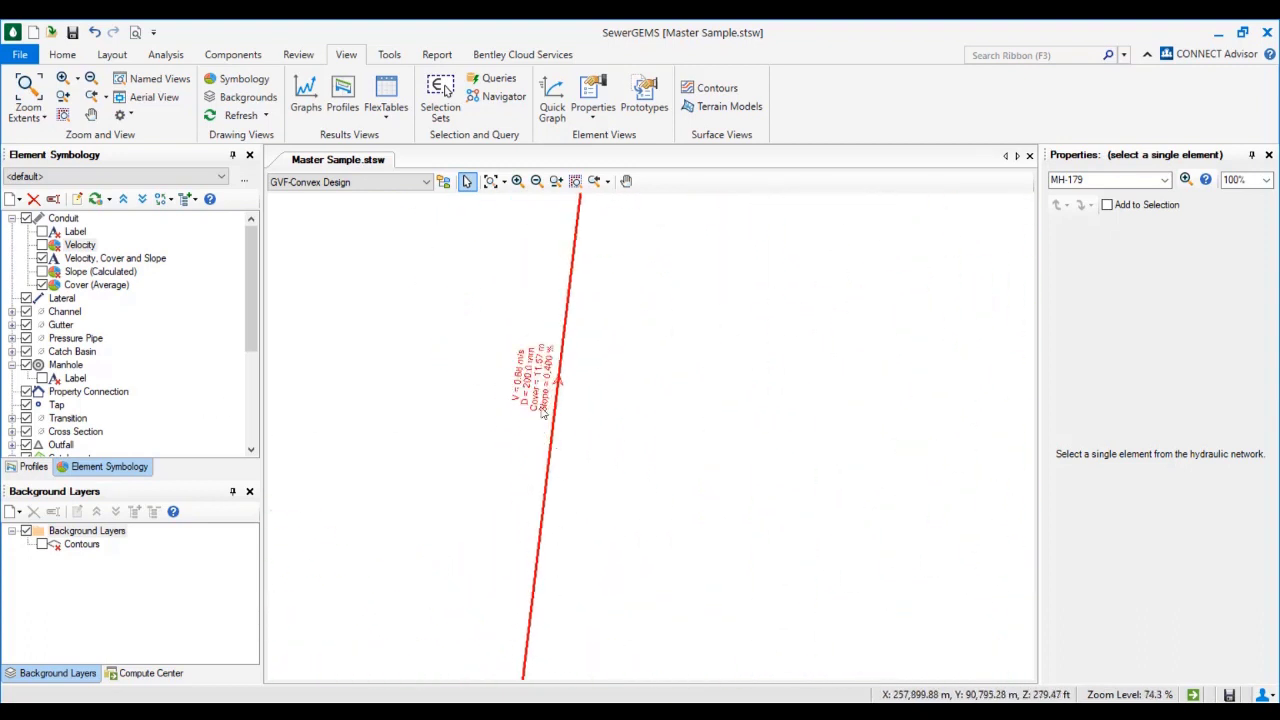
scroll(535, 480, down, 3)
scroll(540, 560, down, 5)
middle_drag(543, 600, 479, 600)
scroll(523, 371, up, 7)
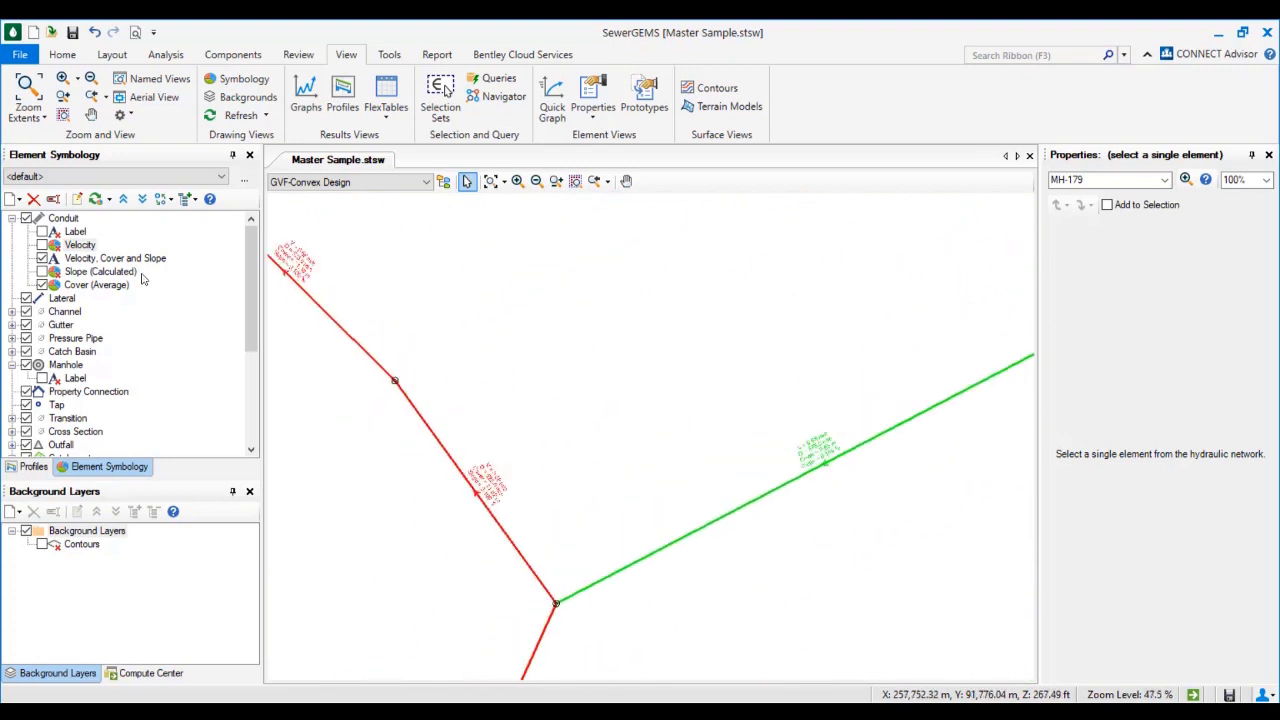
Select Profile - 4 in the Profiles list and highlight its route along the trunk conduits
click(34, 467)
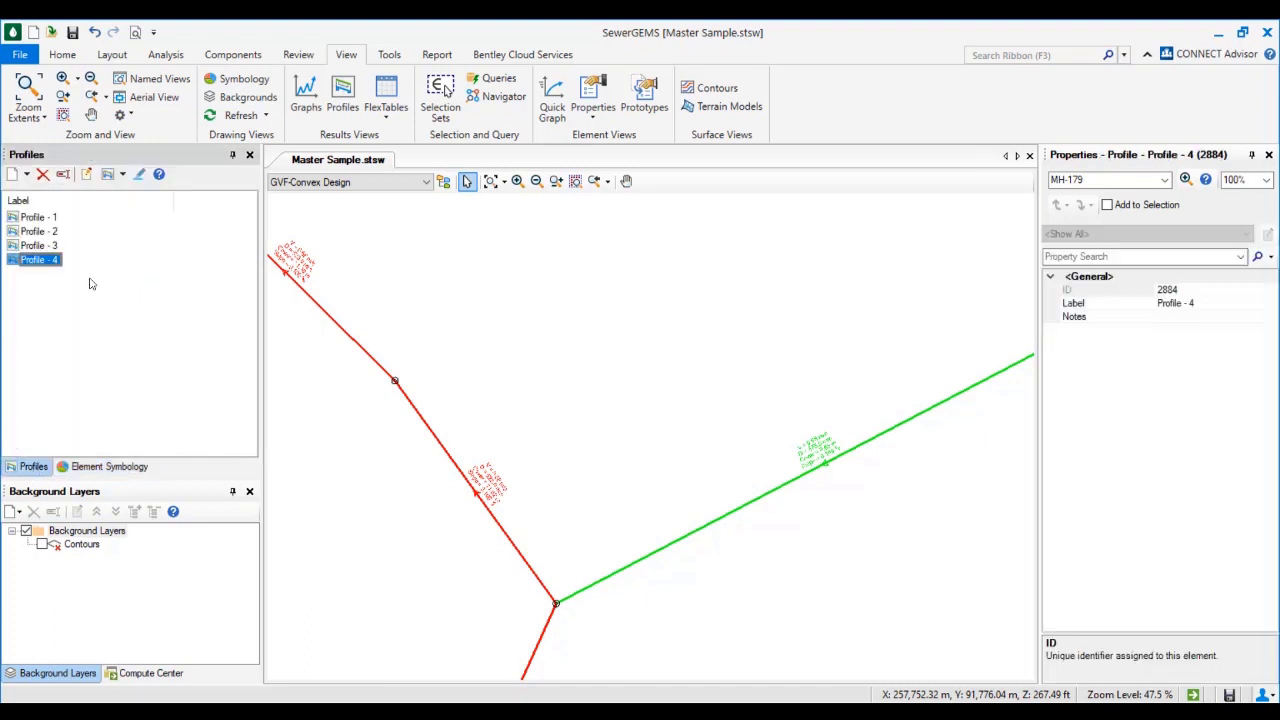
scroll(709, 343, down, 9)
click(680, 286)
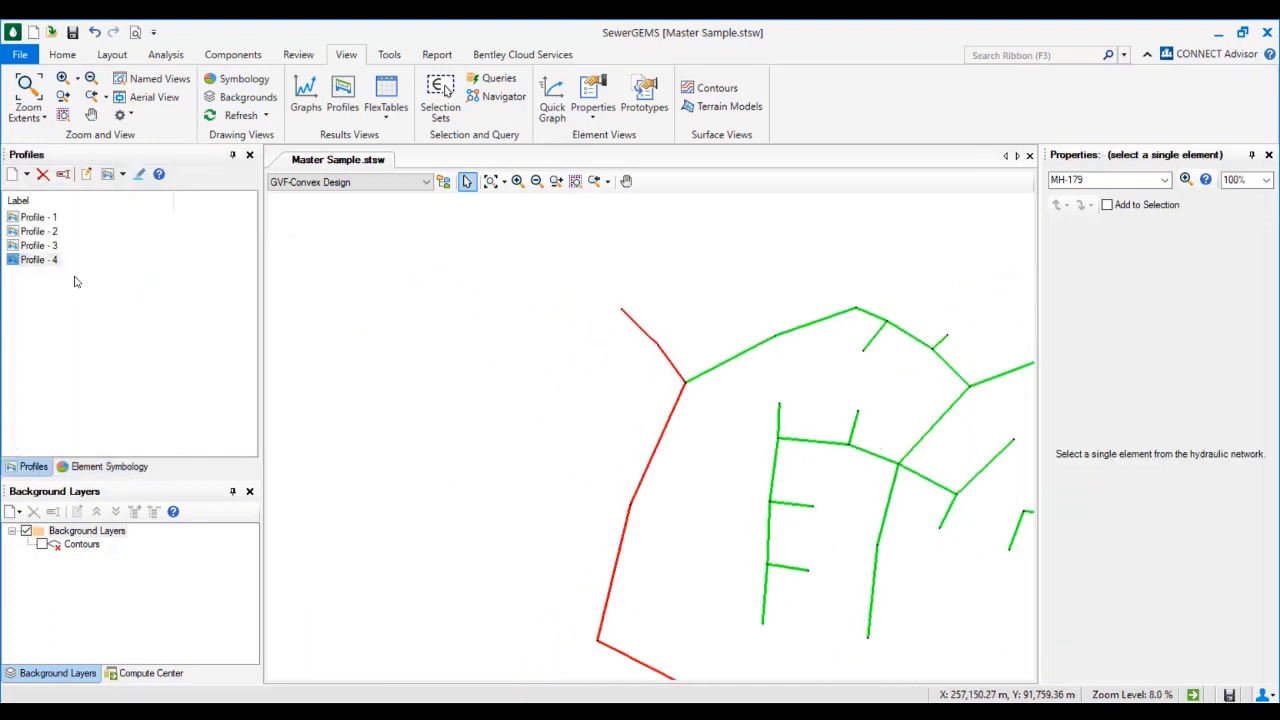
click(45, 263)
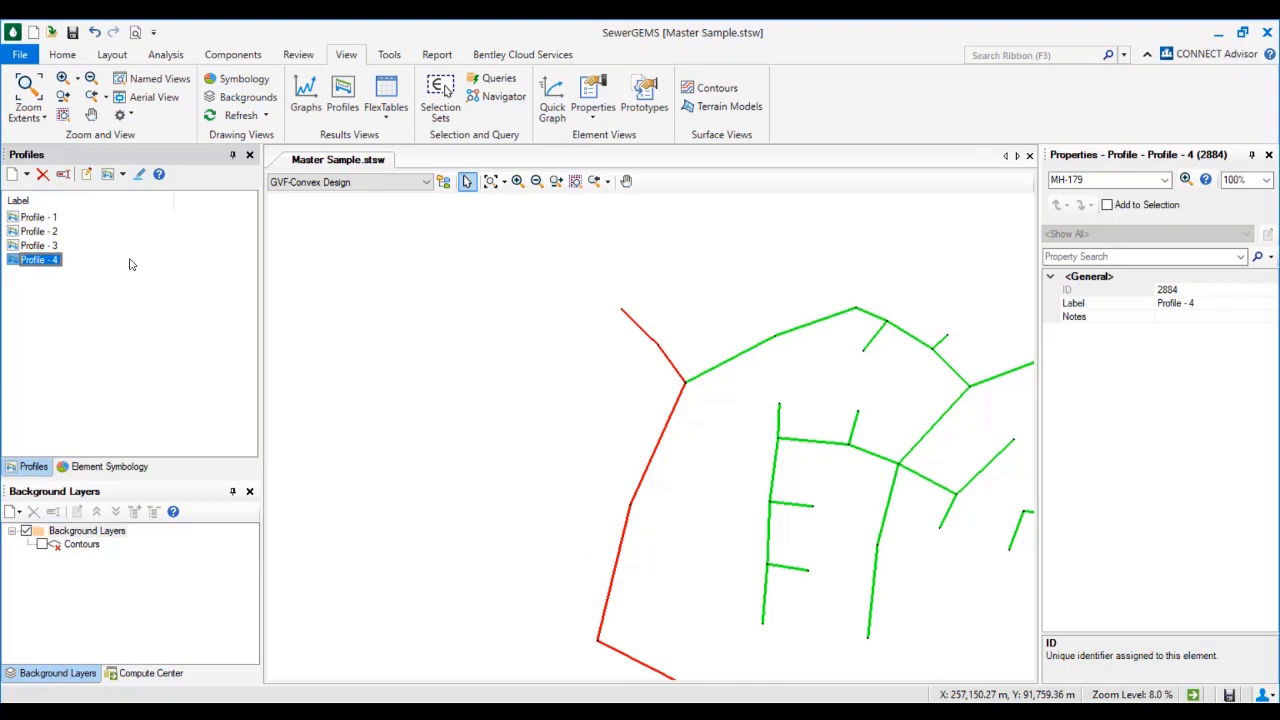
click(140, 174)
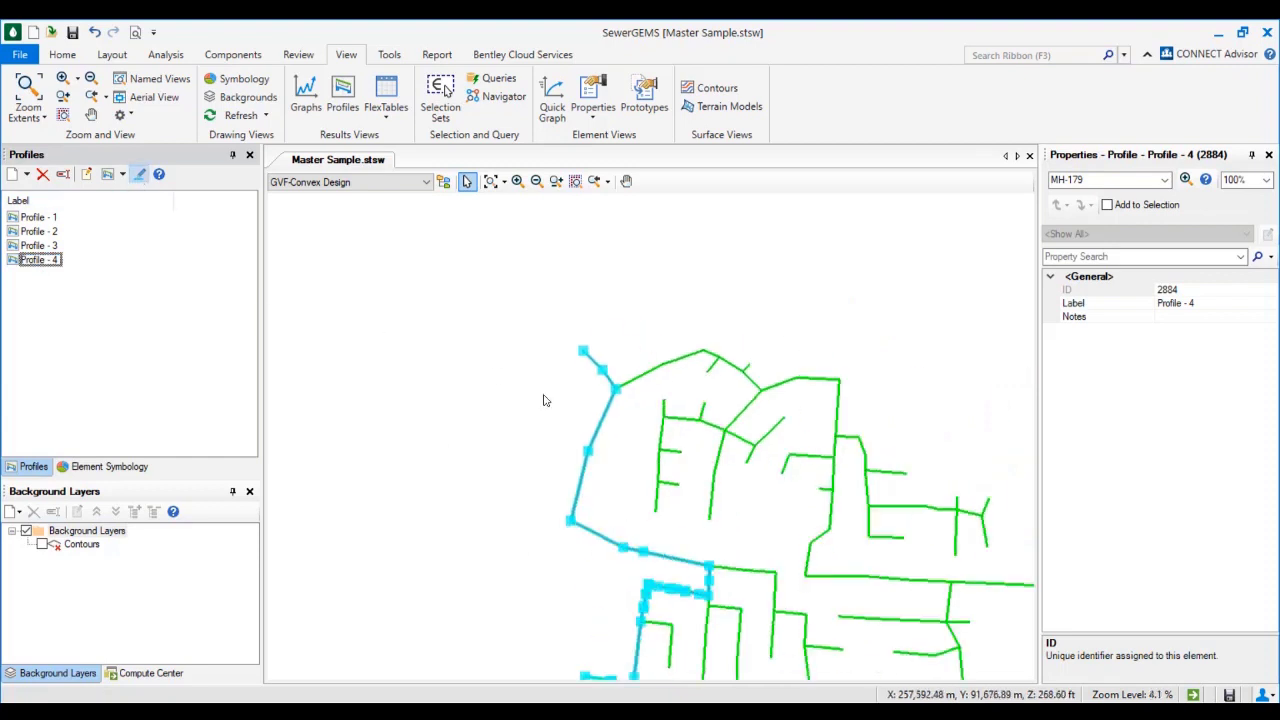
middle_drag(625, 485, 625, 419)
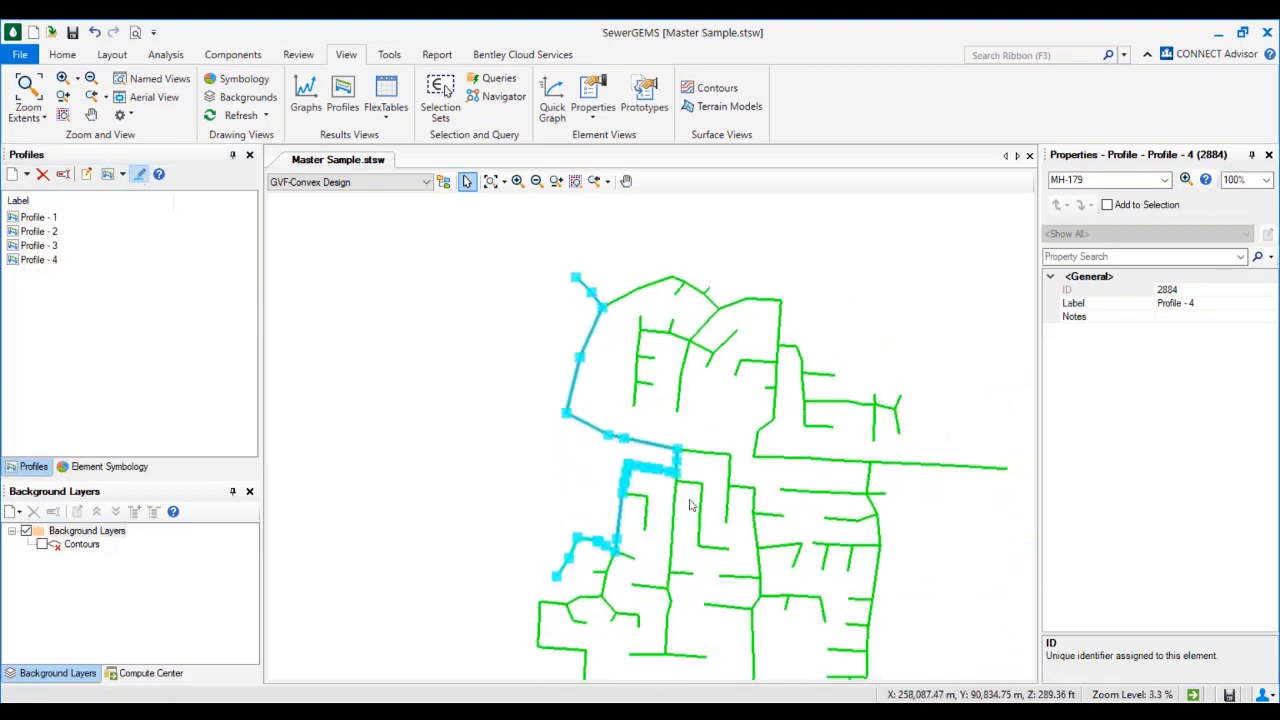
click(40, 260)
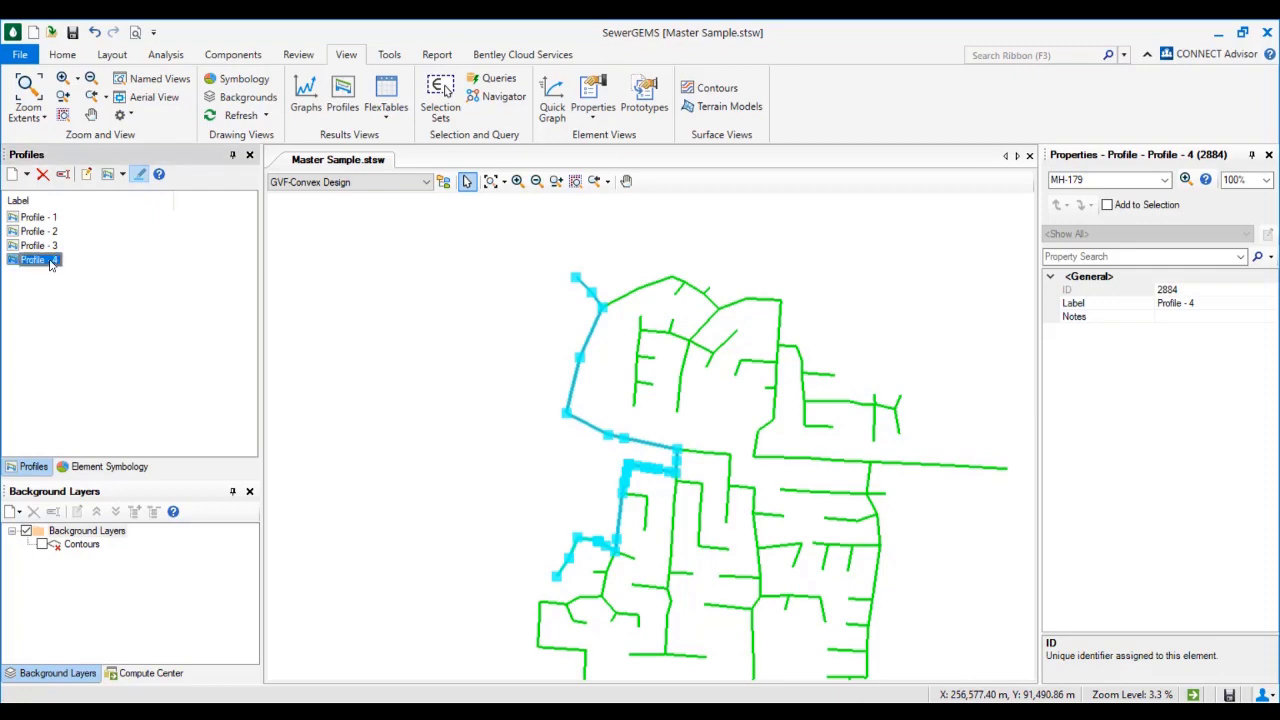
Open the Profile - 4 chart, turn off Show Annotation Labels, and close it
double_click(54, 263)
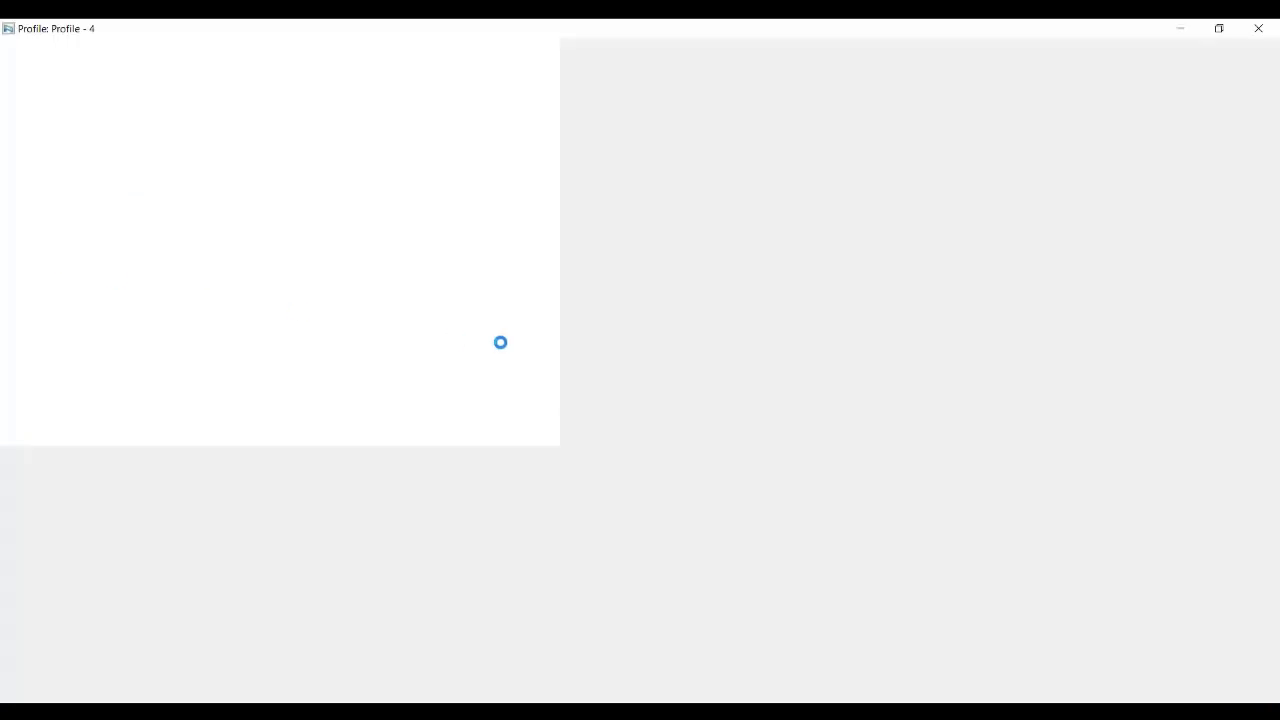
right_click(498, 297)
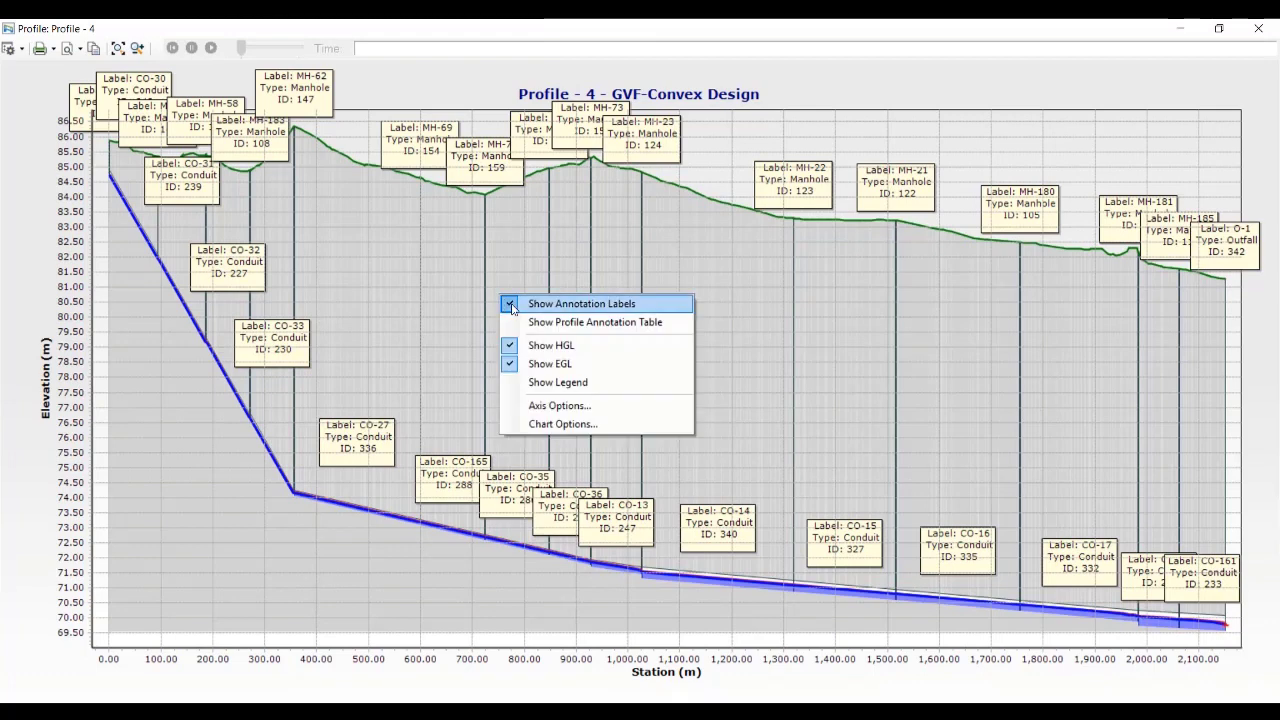
click(511, 307)
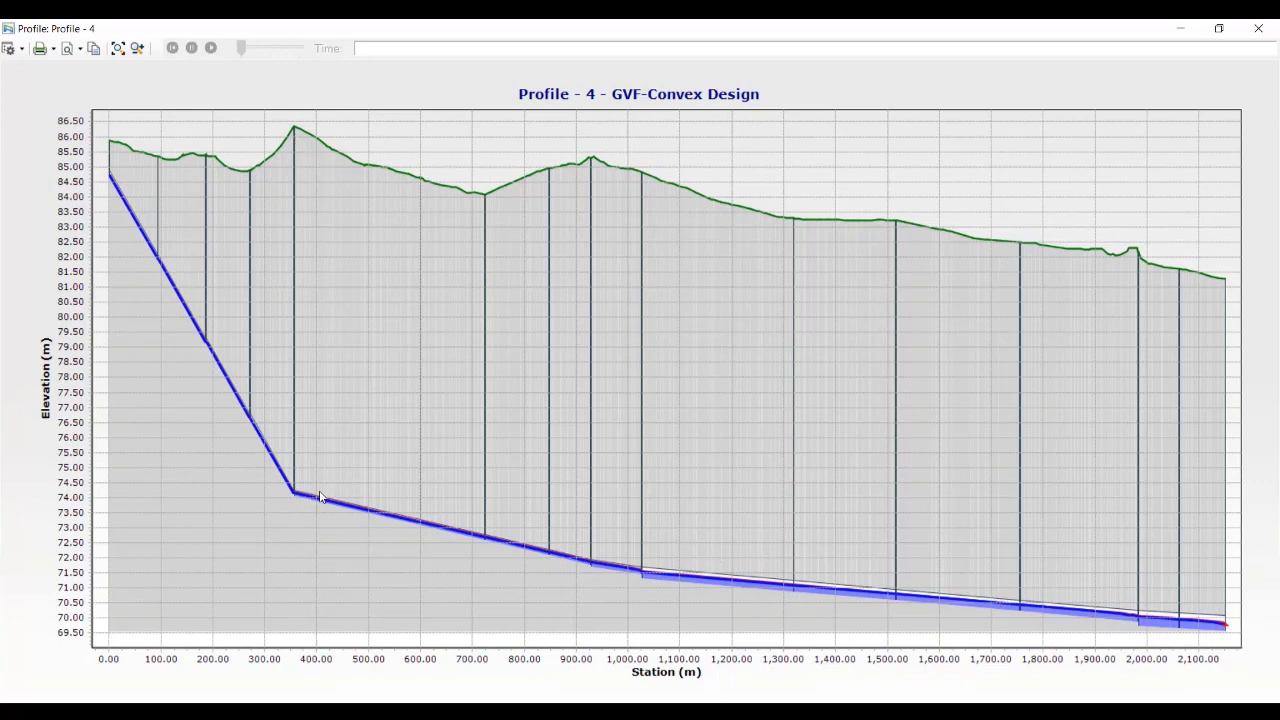
click(1180, 28)
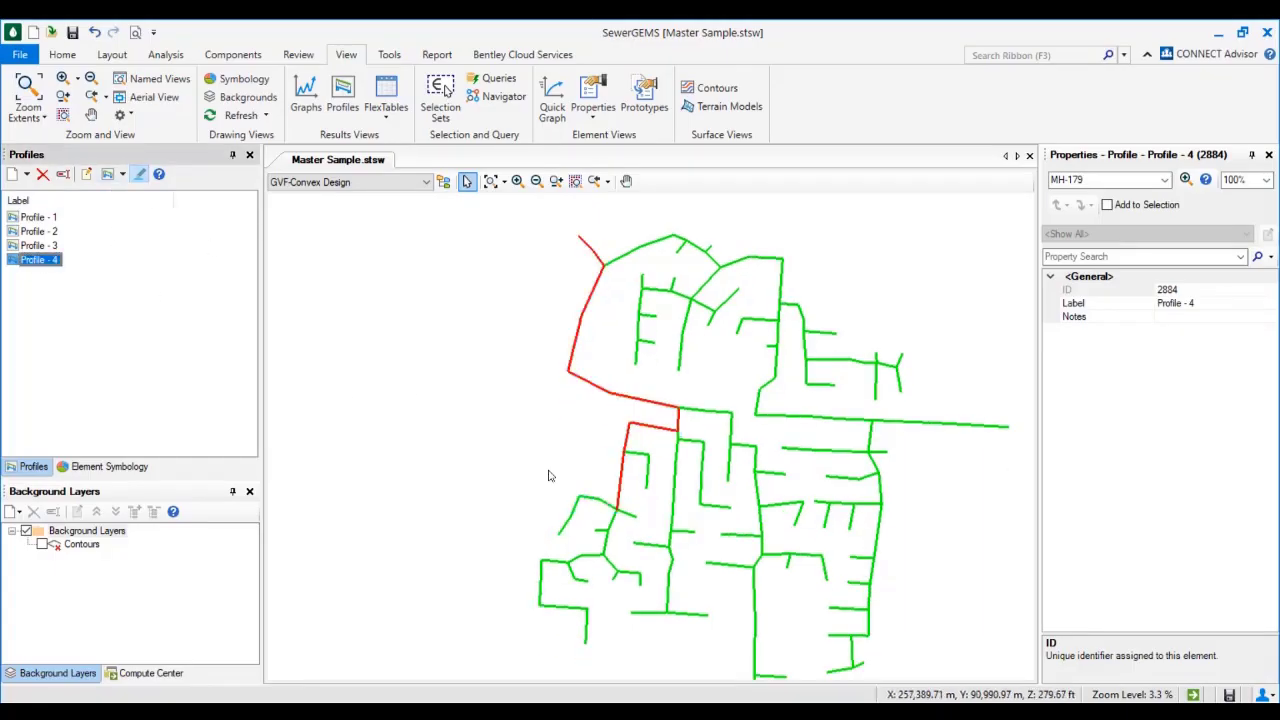
Zoom in on the red pipe's velocity and slope labels, then reopen the Profile - 4 chart
scroll(620, 480, up, 3)
scroll(695, 456, up, 8)
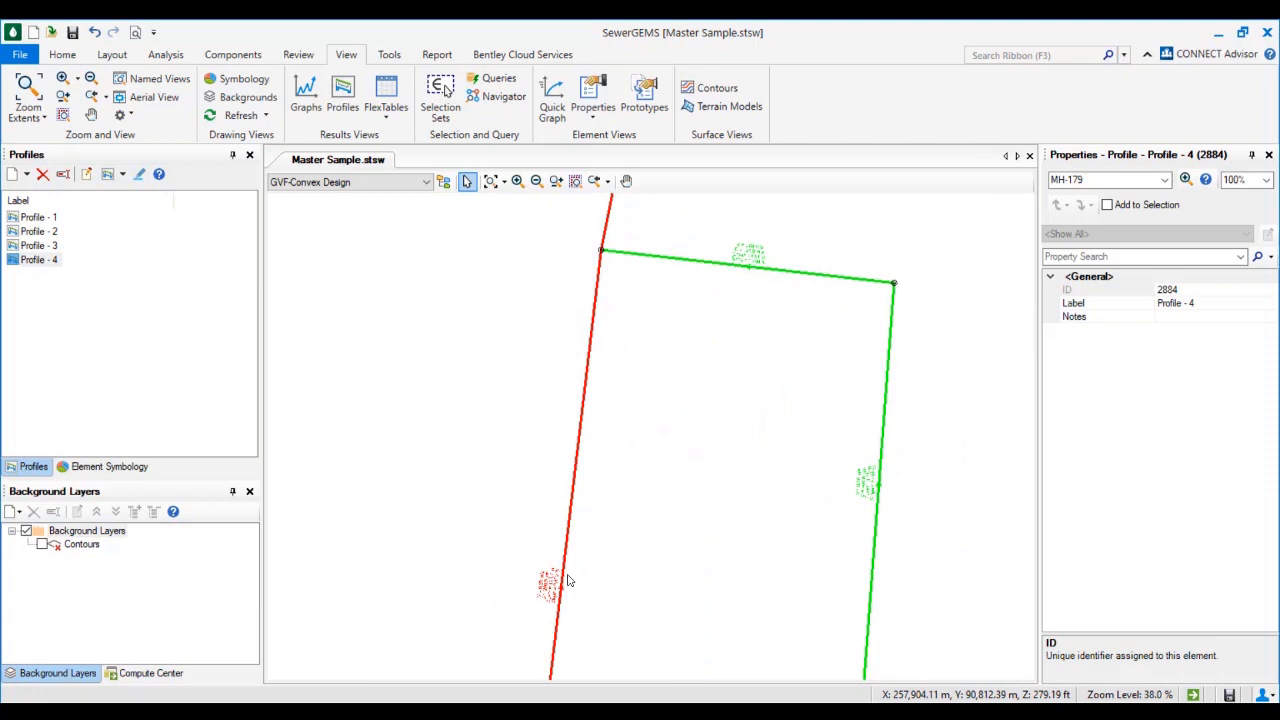
scroll(550, 592, up, 2)
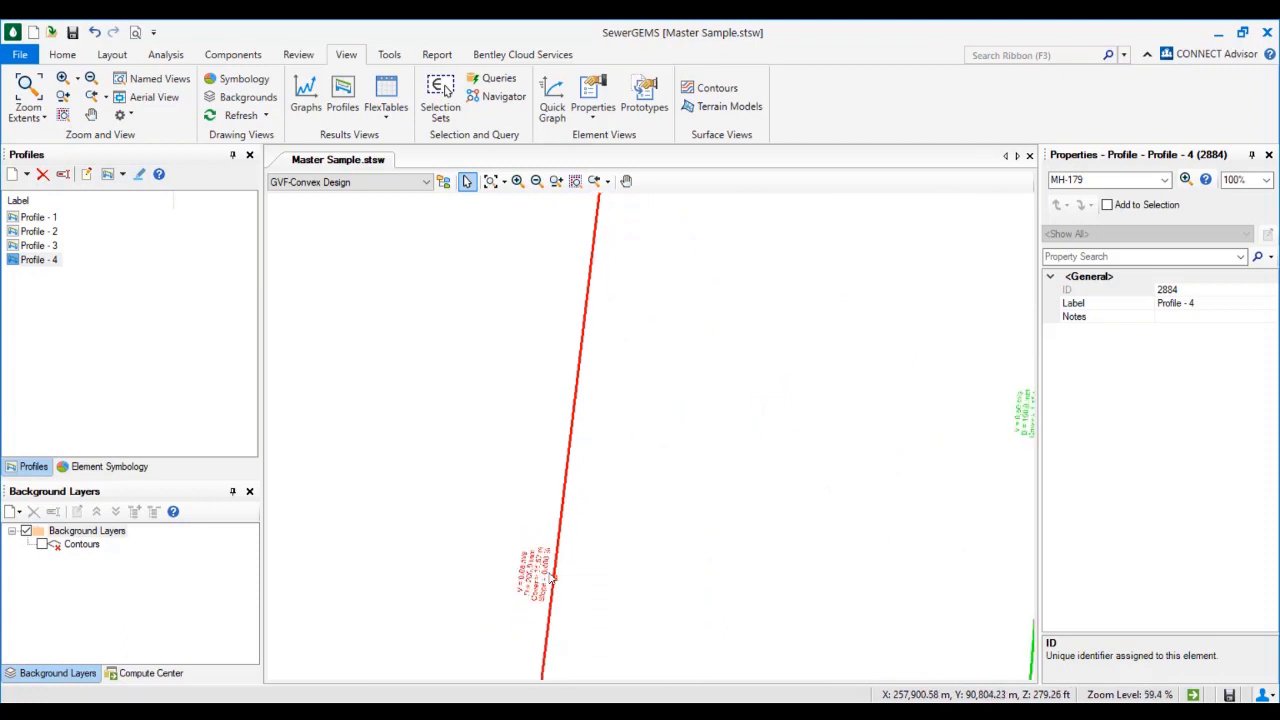
scroll(548, 578, down, 5)
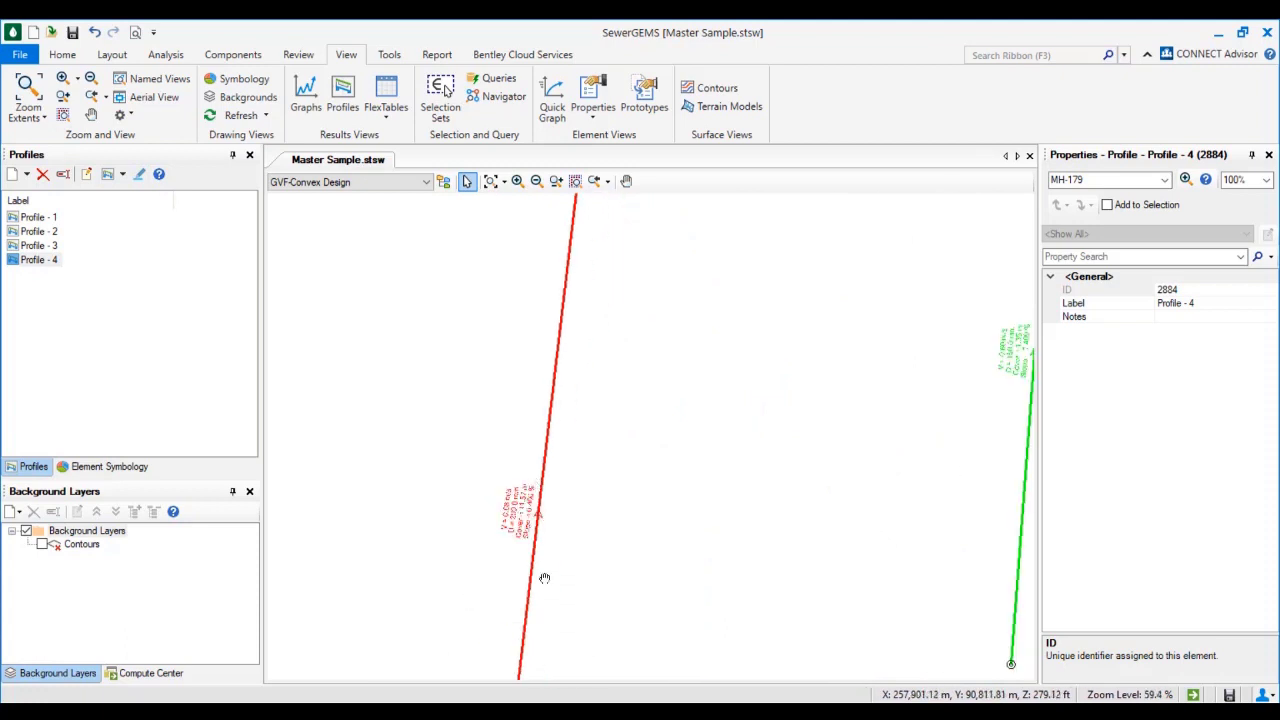
scroll(557, 437, up, 5)
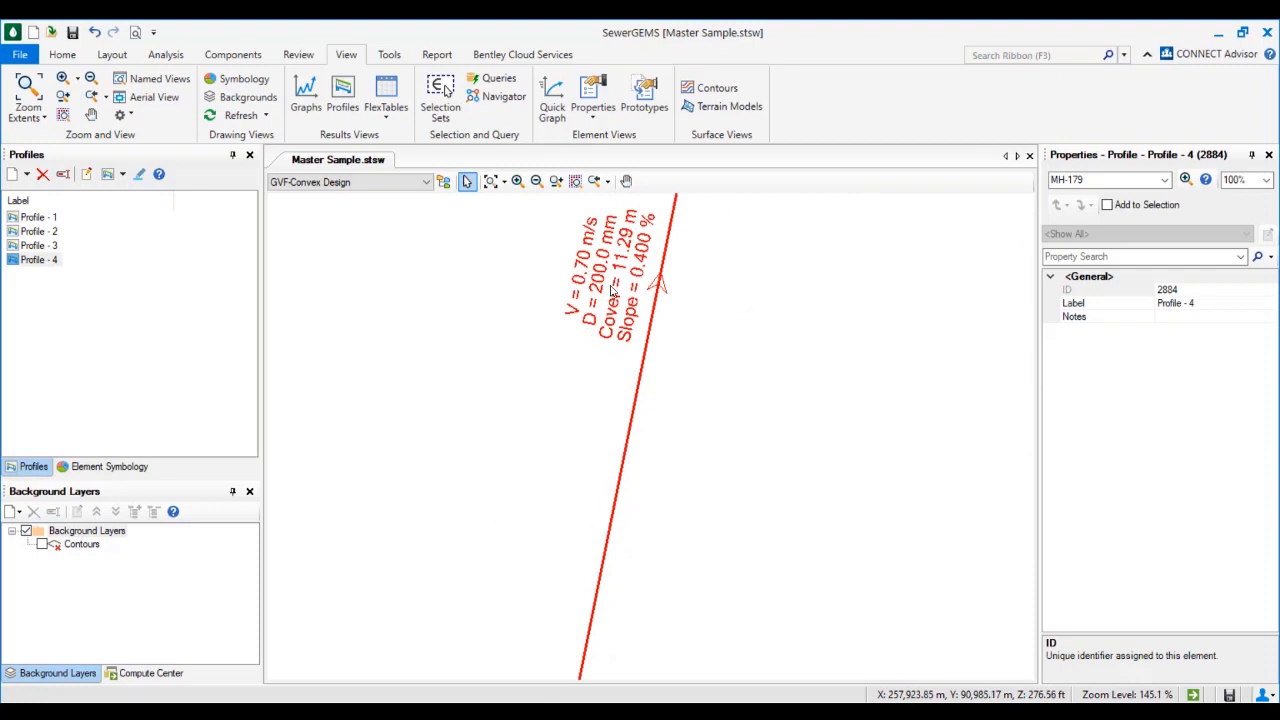
scroll(553, 445, down, 6)
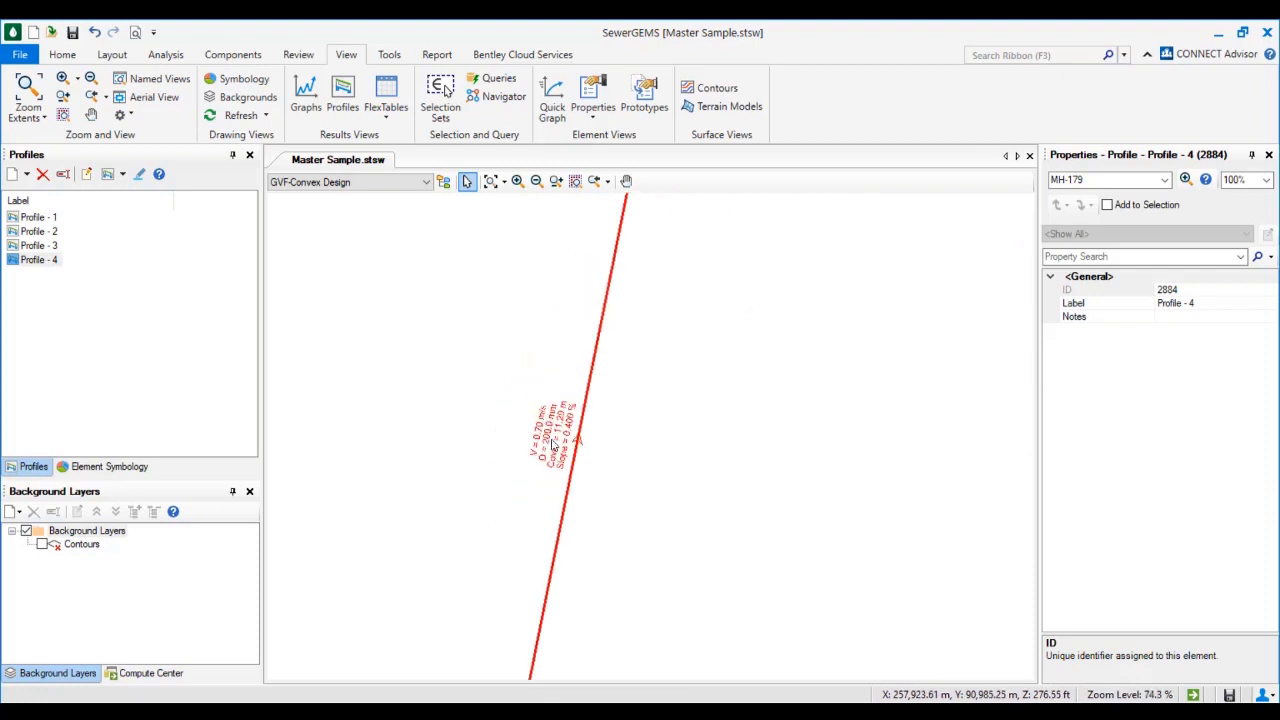
scroll(553, 445, down, 4)
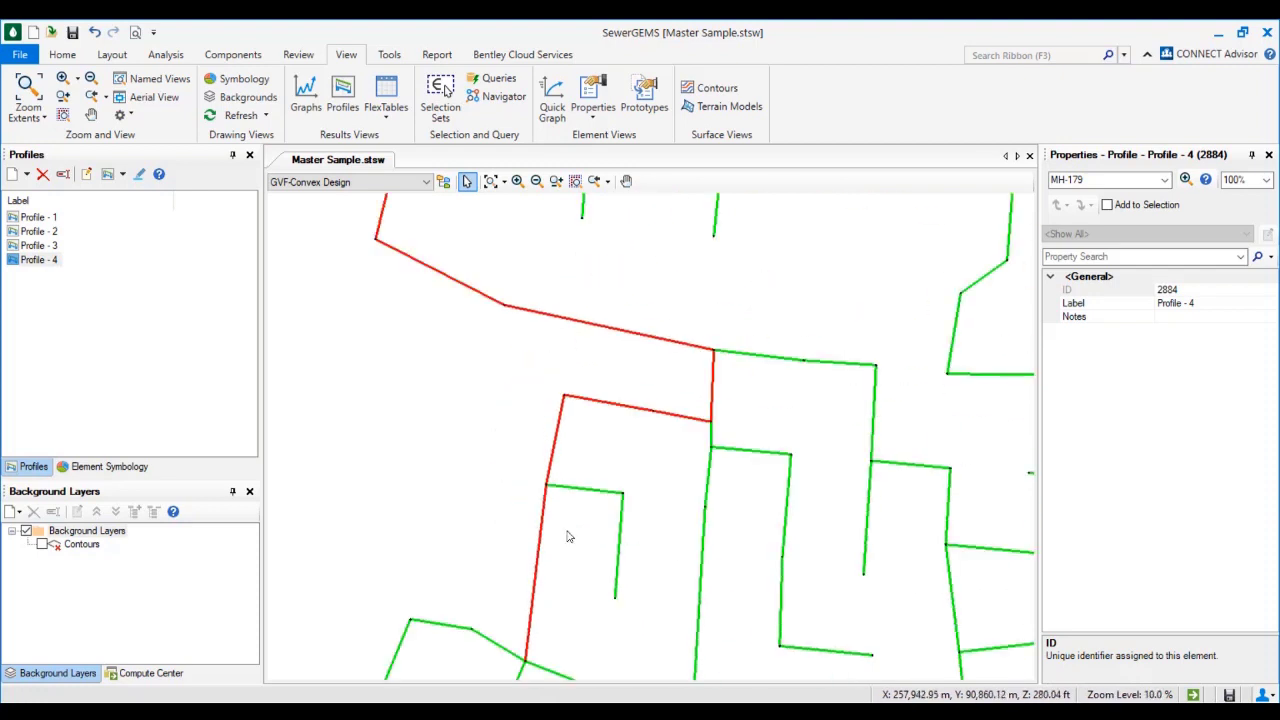
scroll(593, 576, up, 4)
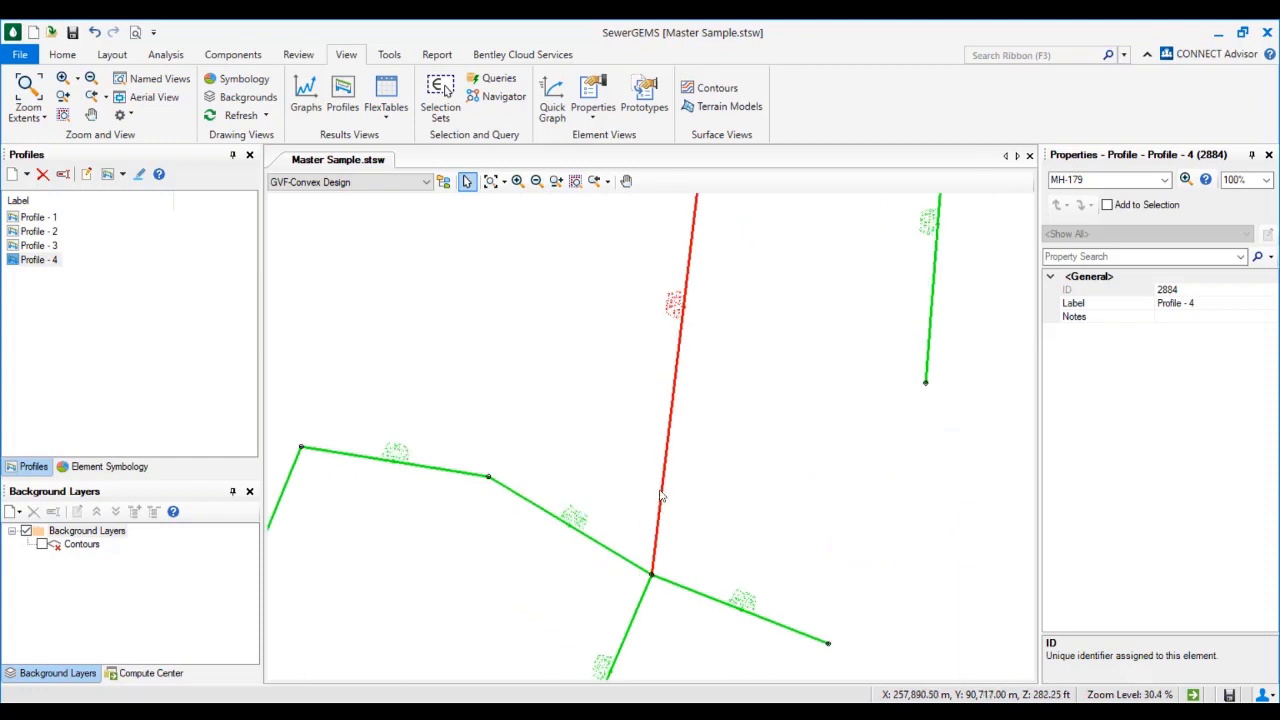
double_click(29, 263)
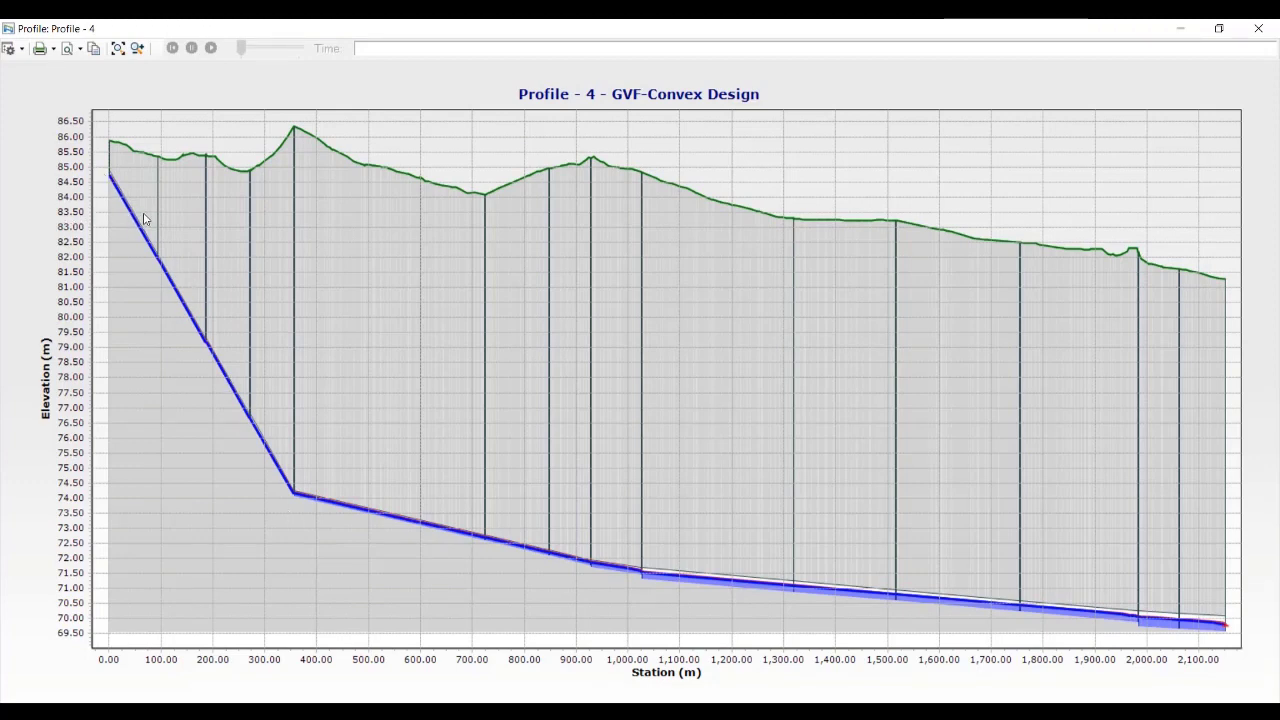
click(1191, 38)
scroll(560, 480, up, 4)
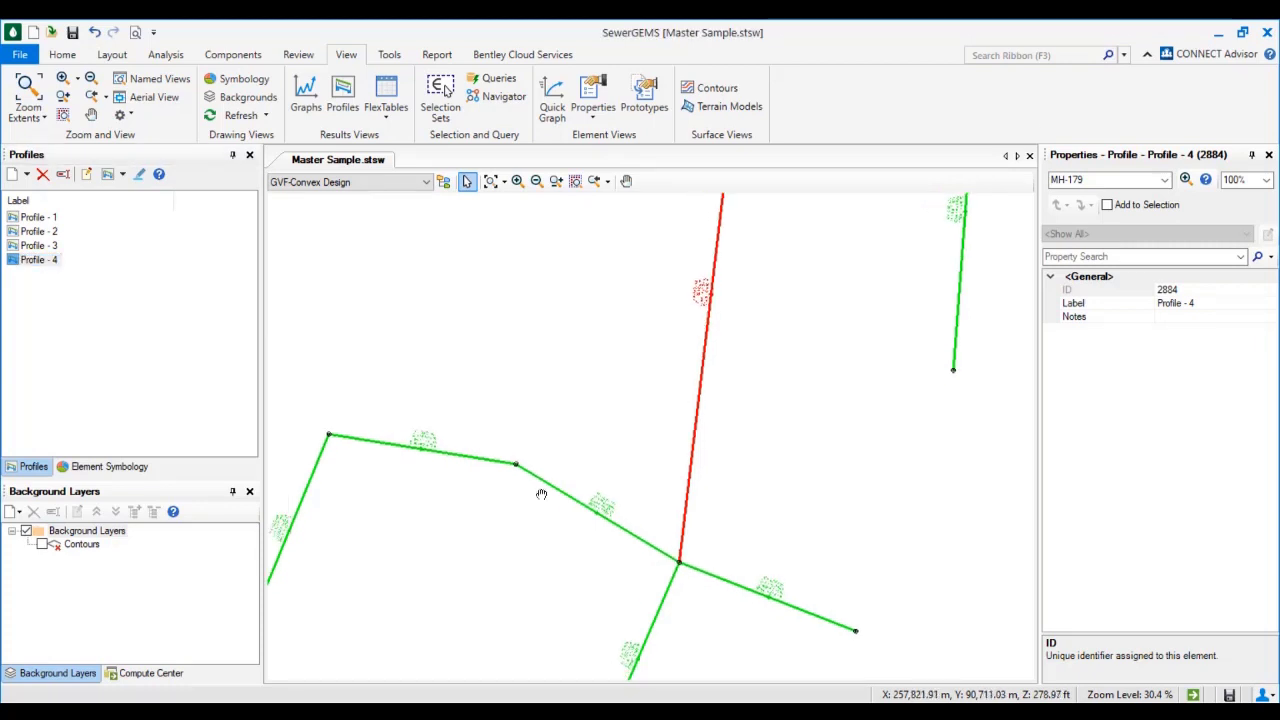
scroll(575, 473, up, 3)
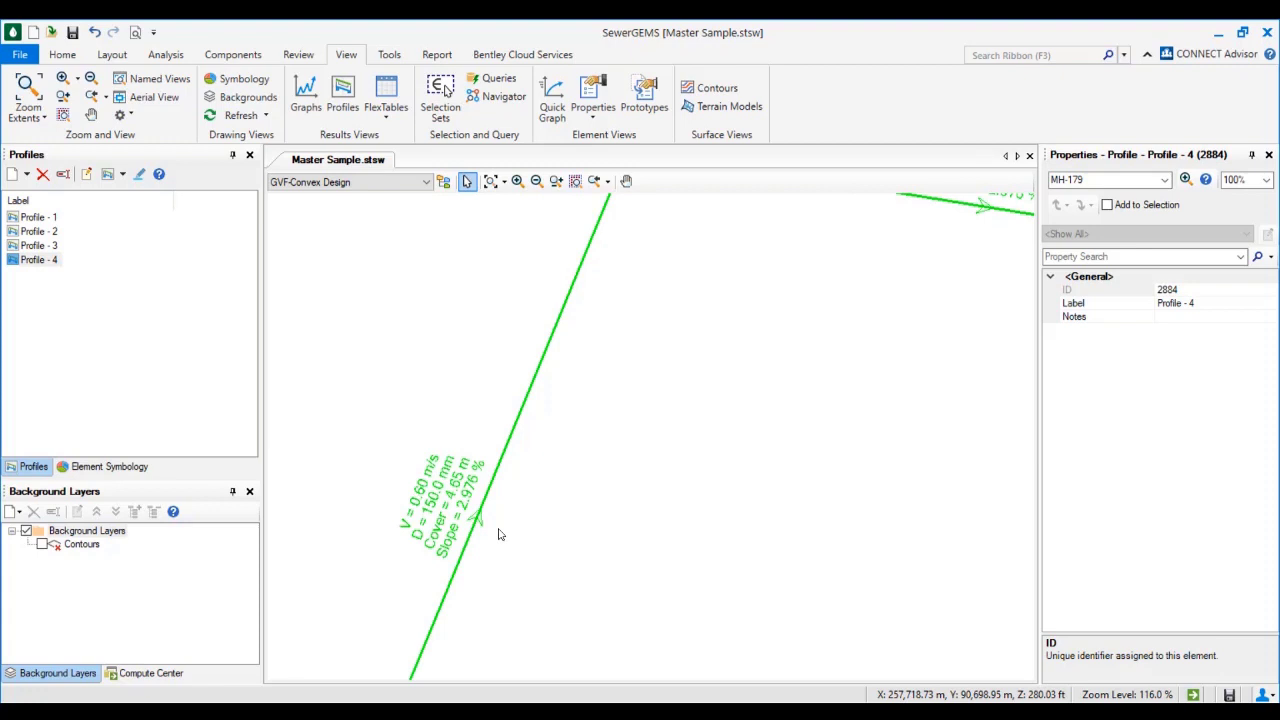
scroll(438, 518, up, 1)
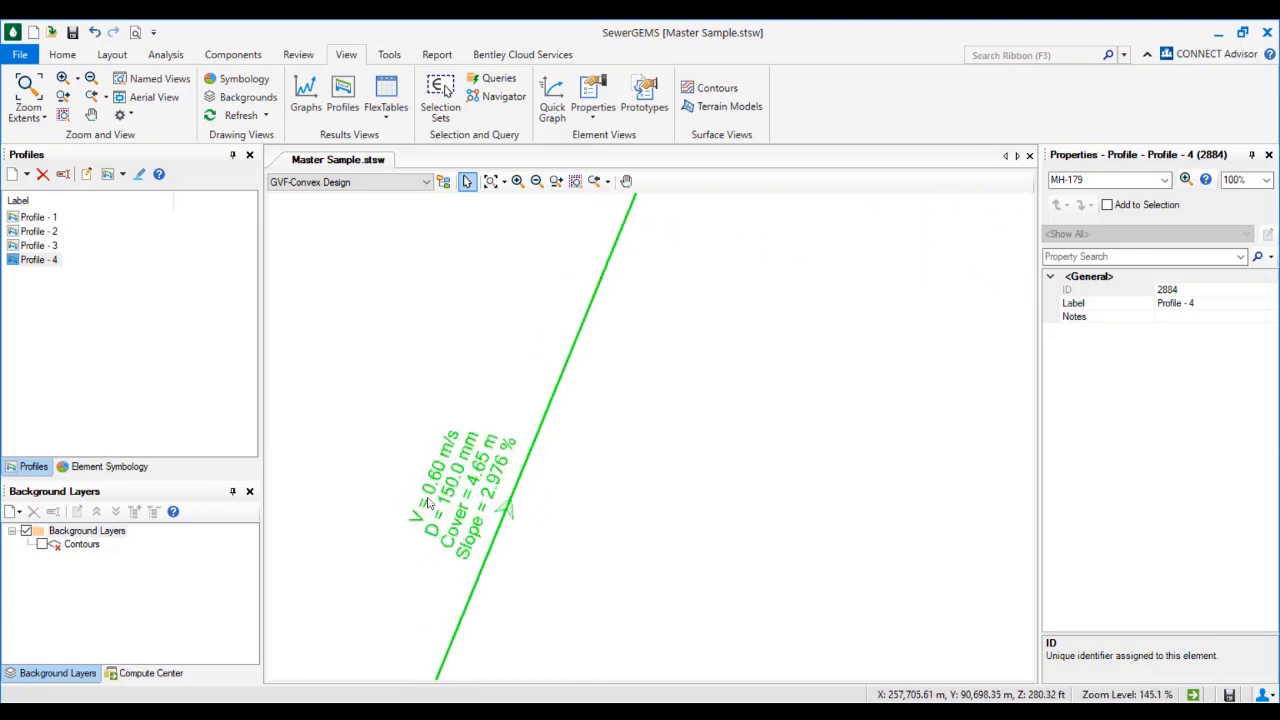
scroll(416, 486, up, 1)
scroll(491, 560, down, 3)
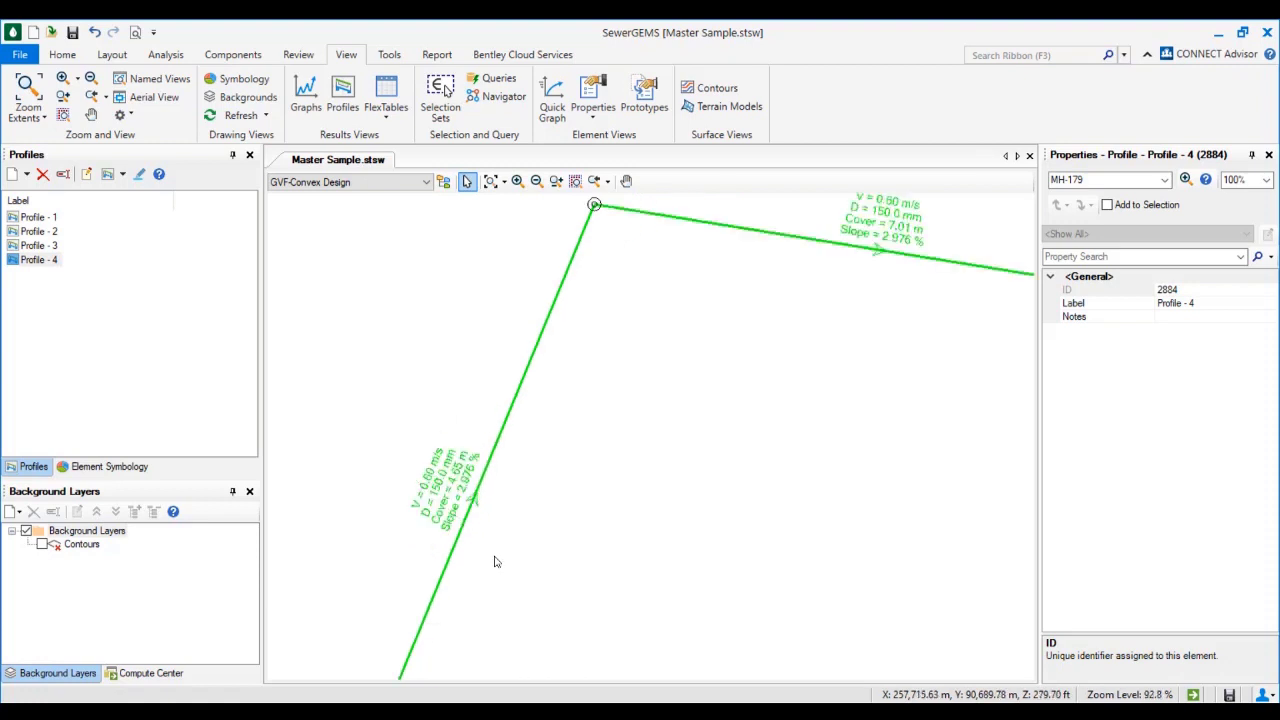
scroll(514, 429, up, 1)
scroll(410, 560, down, 2)
scroll(440, 585, up, 1)
scroll(486, 537, up, 1)
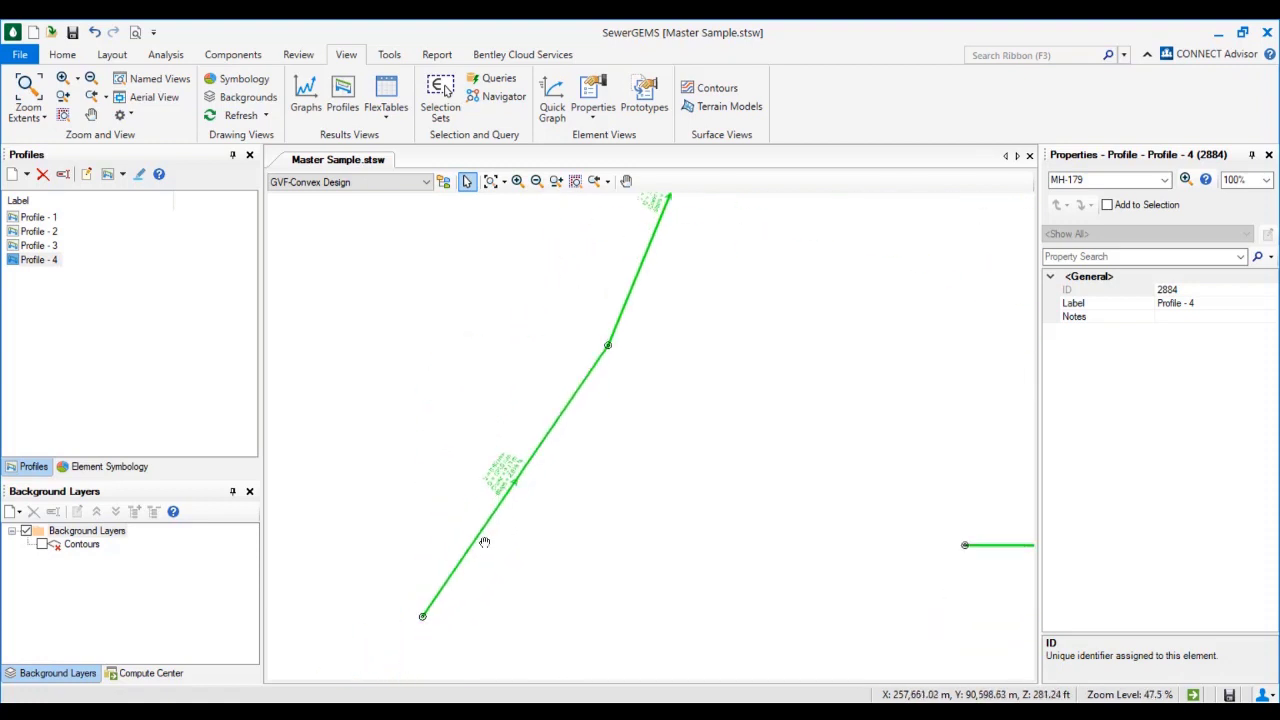
scroll(559, 418, down, 2)
middle_drag(888, 481, 606, 478)
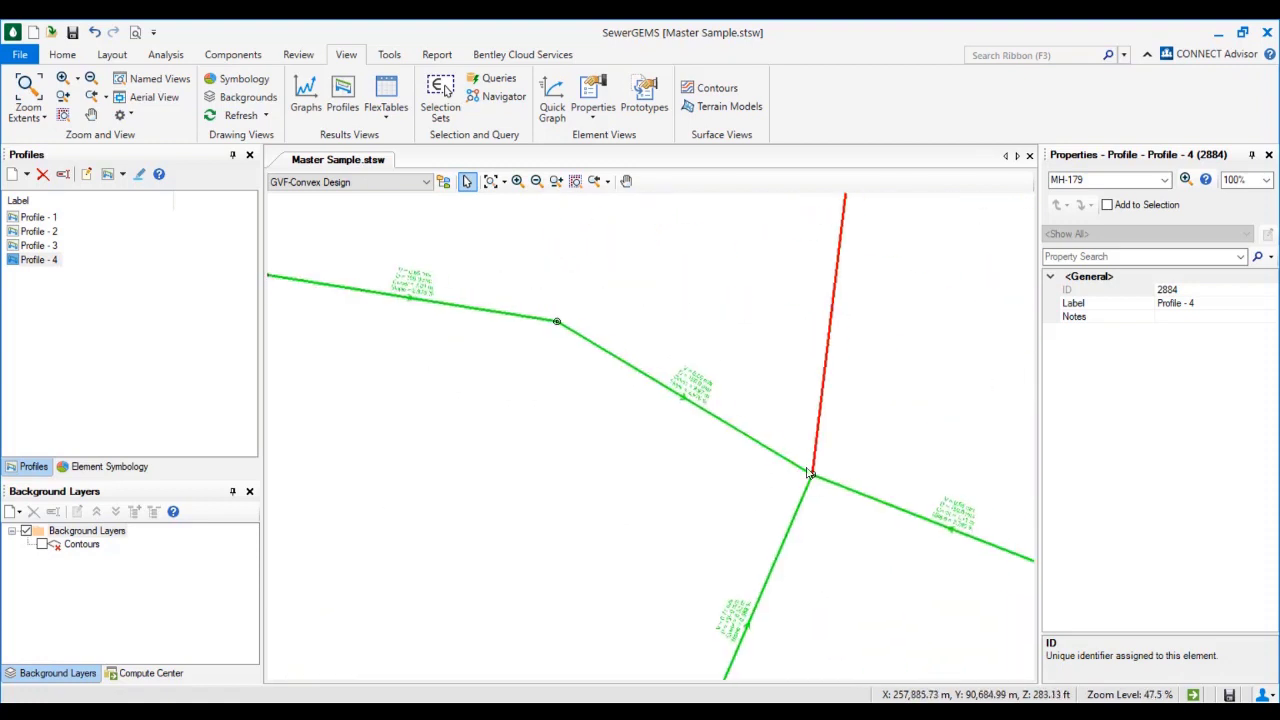
middle_drag(686, 337, 731, 374)
middle_drag(433, 634, 612, 364)
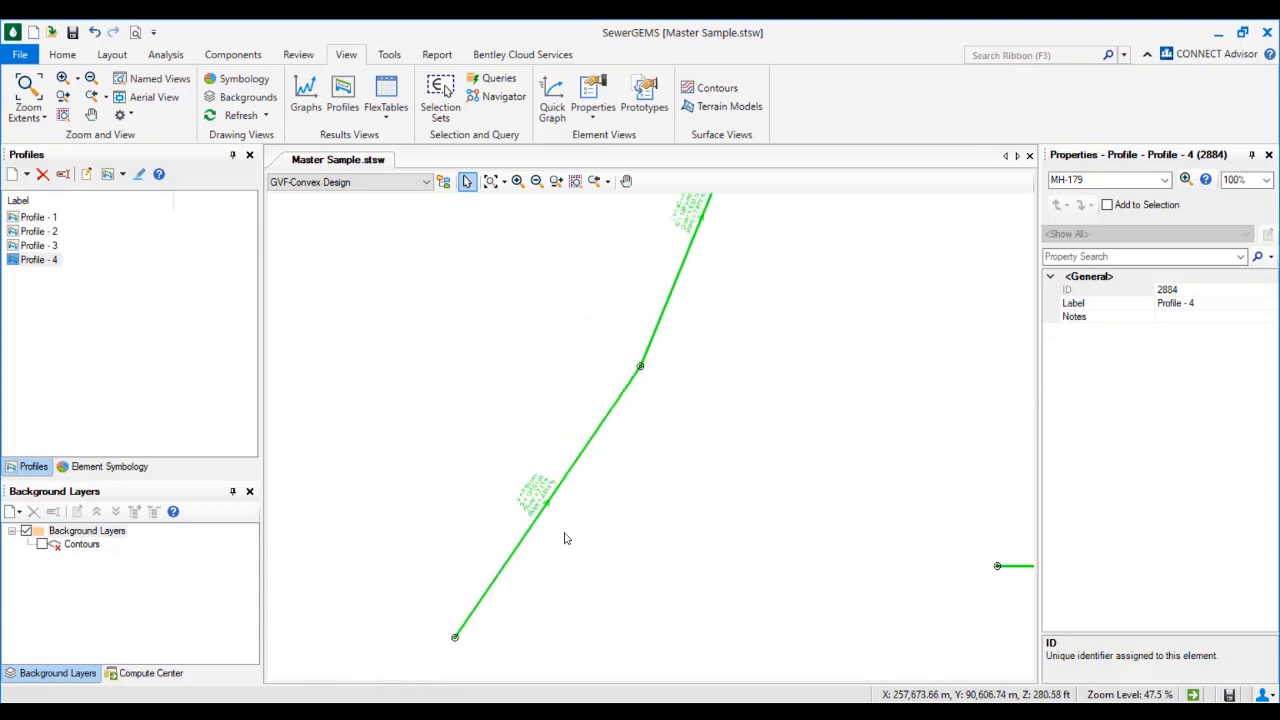
scroll(563, 451, up, 3)
scroll(557, 443, down, 2)
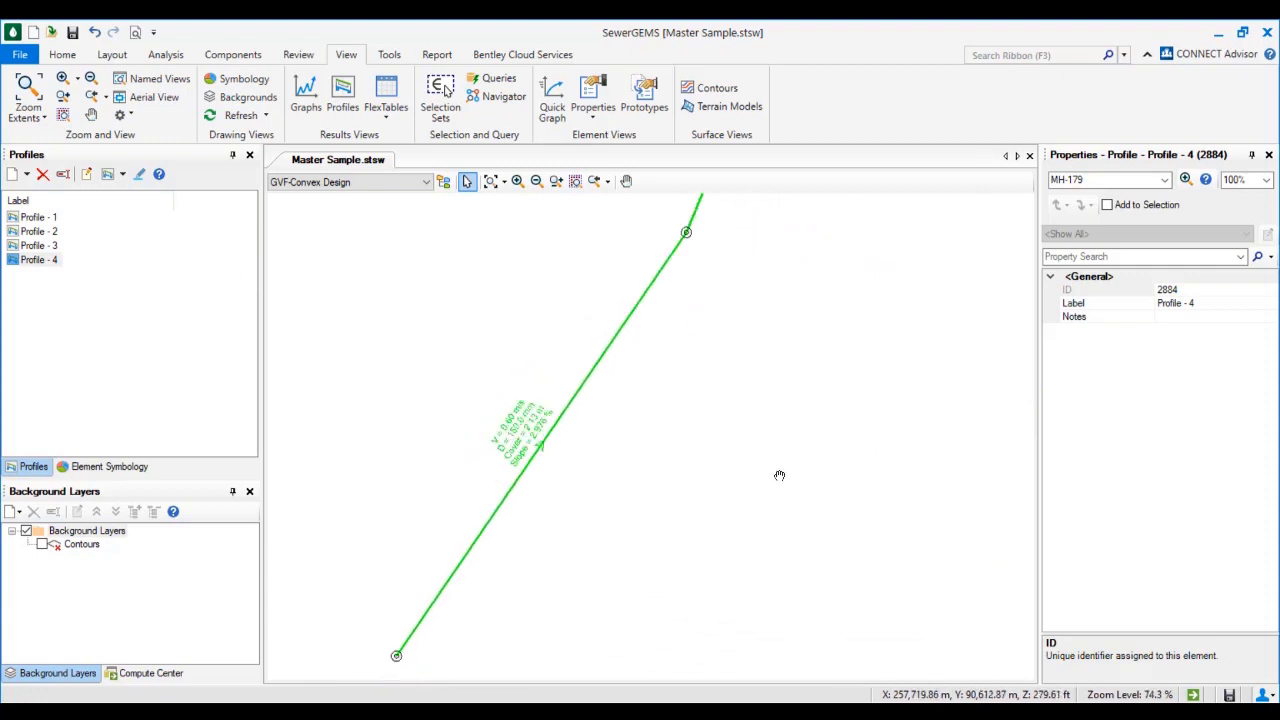
middle_drag(779, 476, 434, 437)
scroll(411, 606, down, 2)
scroll(560, 390, up, 1)
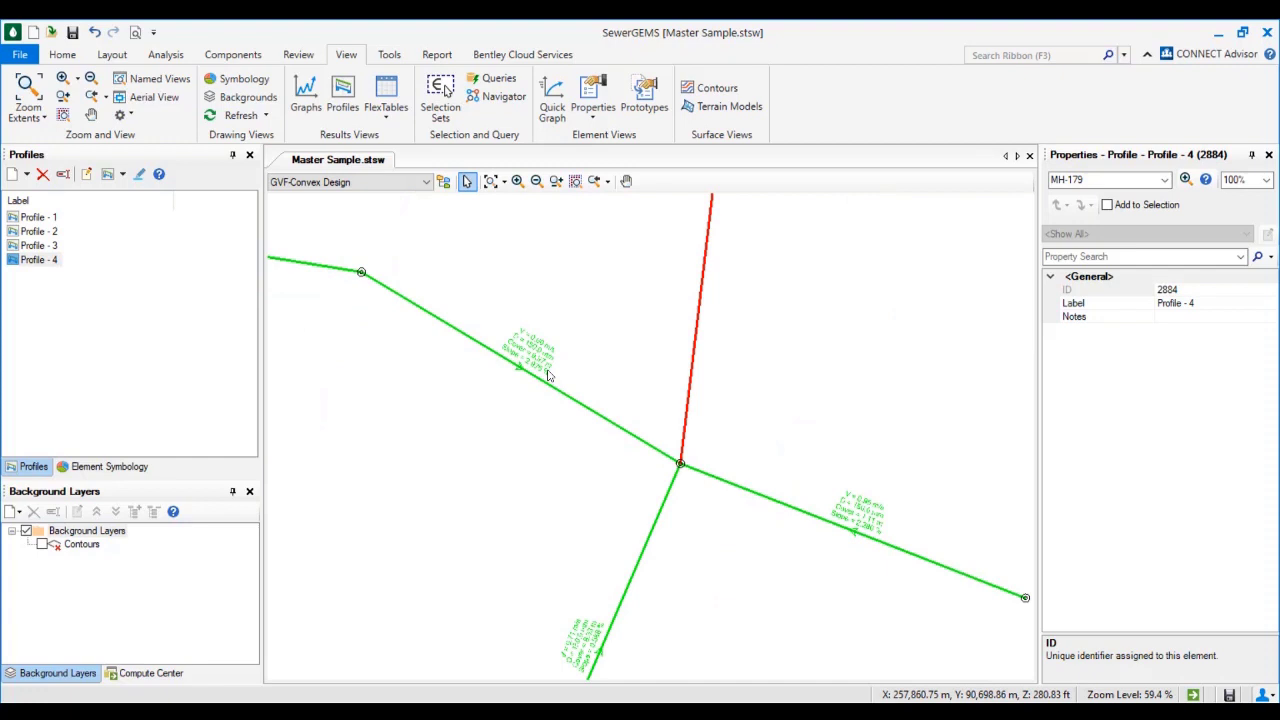
scroll(674, 476, up, 3)
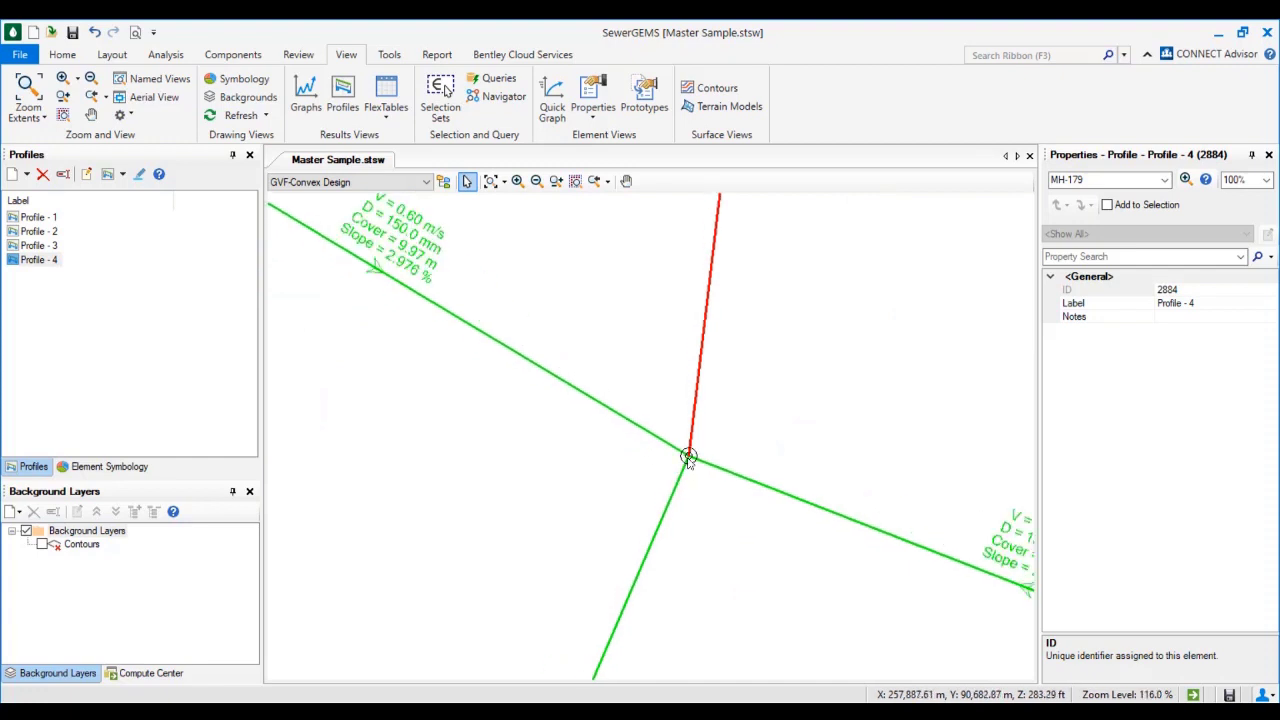
mouse_move(652, 435)
middle_down()
mouse_move(674, 484)
mouse_move(685, 397)
mouse_move(632, 391)
middle_up()
scroll(685, 397, down, 3)
scroll(618, 374, up, 3)
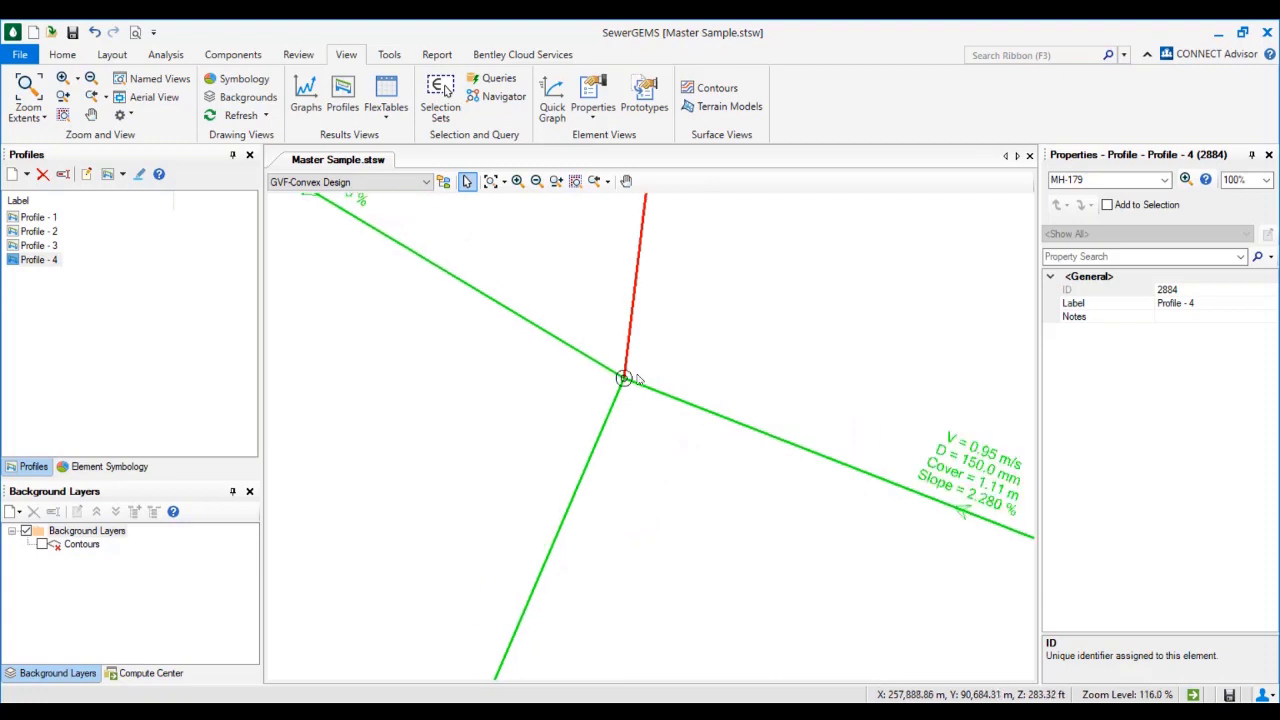
scroll(623, 381, down, 2)
scroll(623, 384, up, 1)
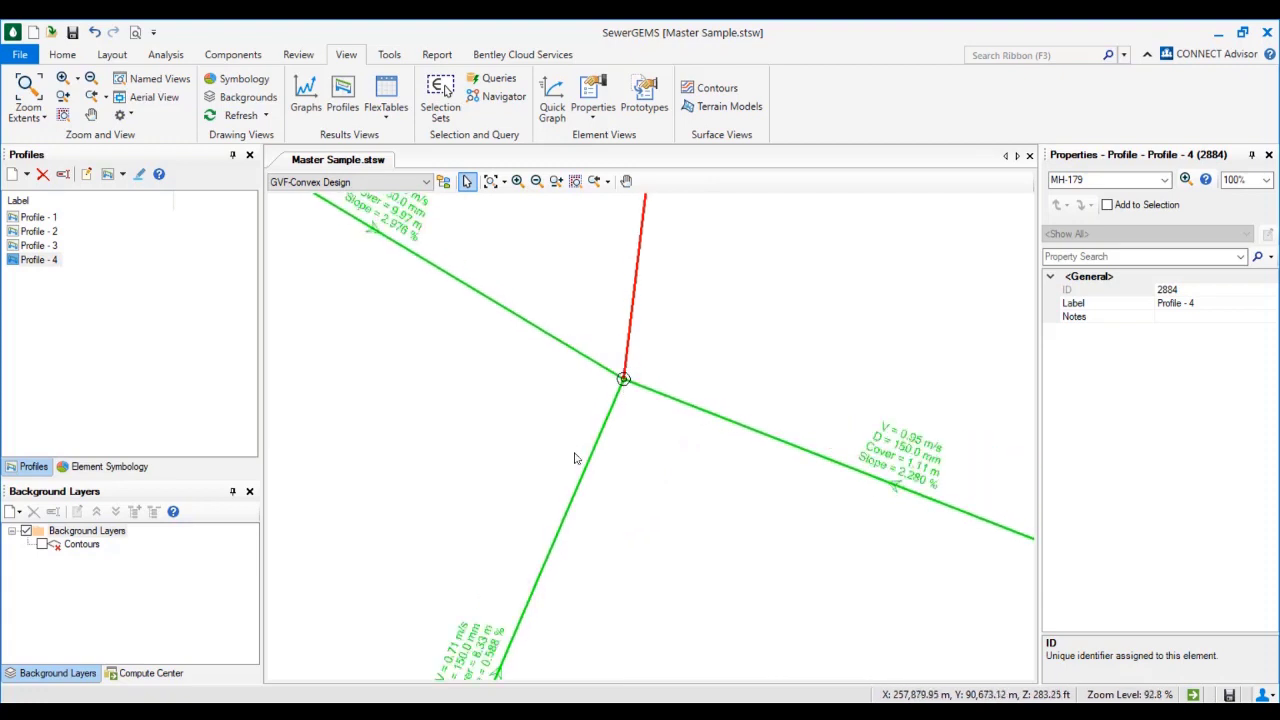
scroll(842, 465, down, 3)
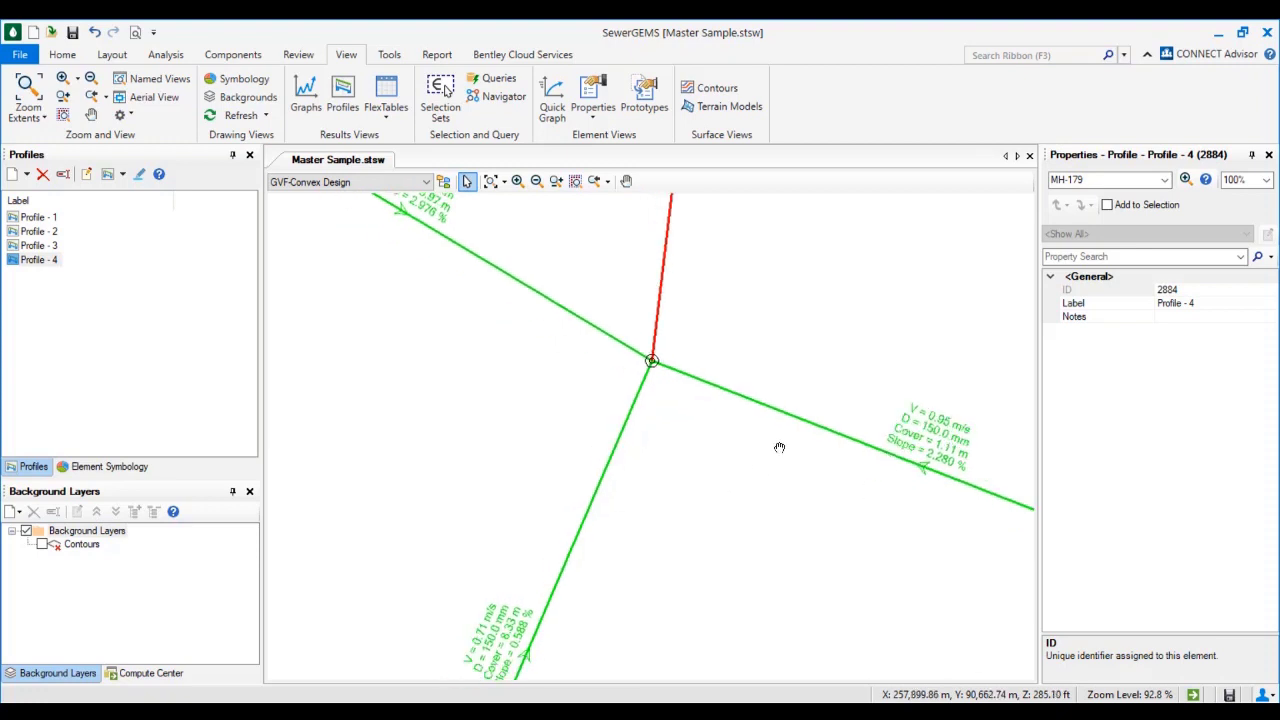
mouse_move(705, 538)
middle_down()
mouse_move(666, 457)
mouse_move(617, 406)
mouse_move(714, 358)
middle_up()
scroll(677, 391, up, 4)
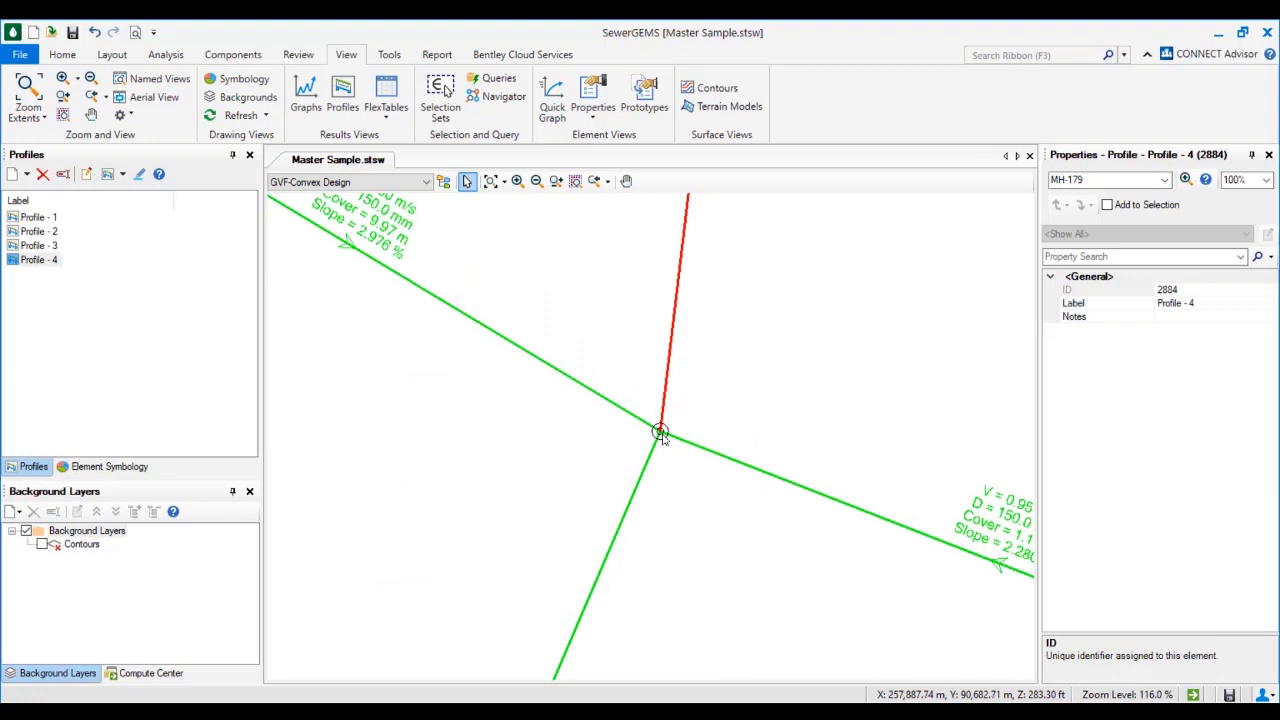
scroll(662, 437, down, 9)
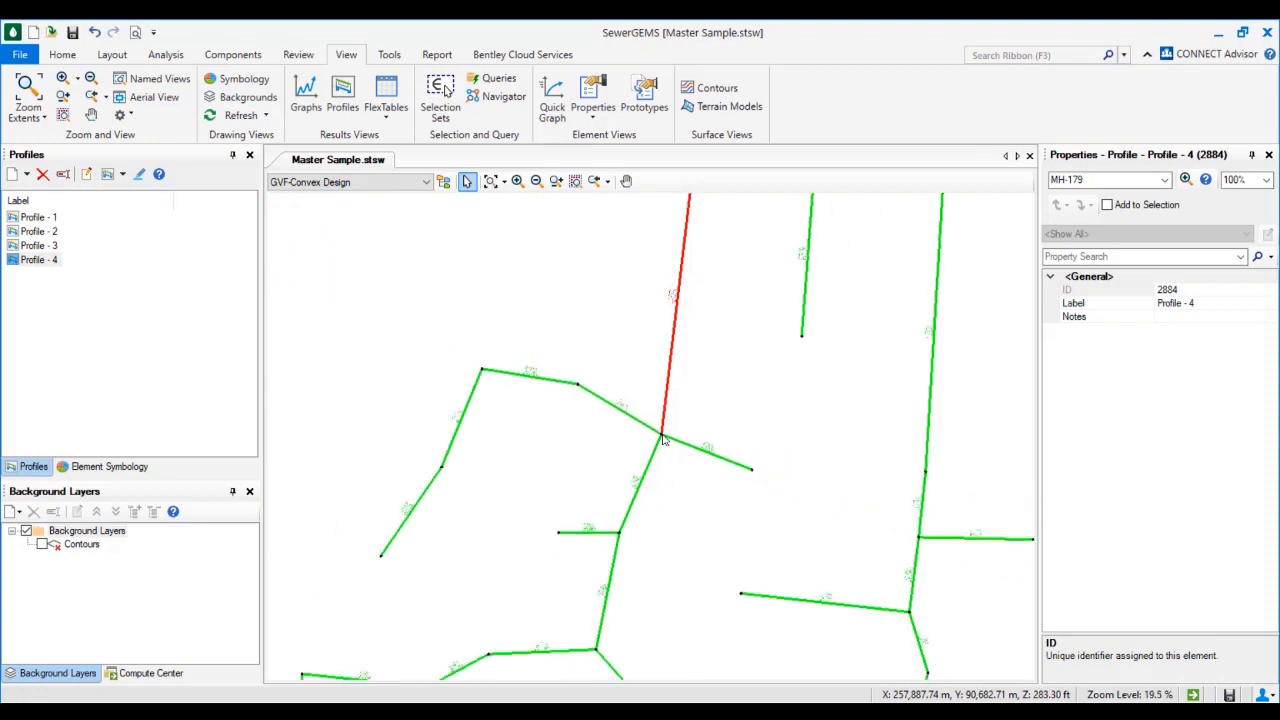
scroll(670, 365, down, 3)
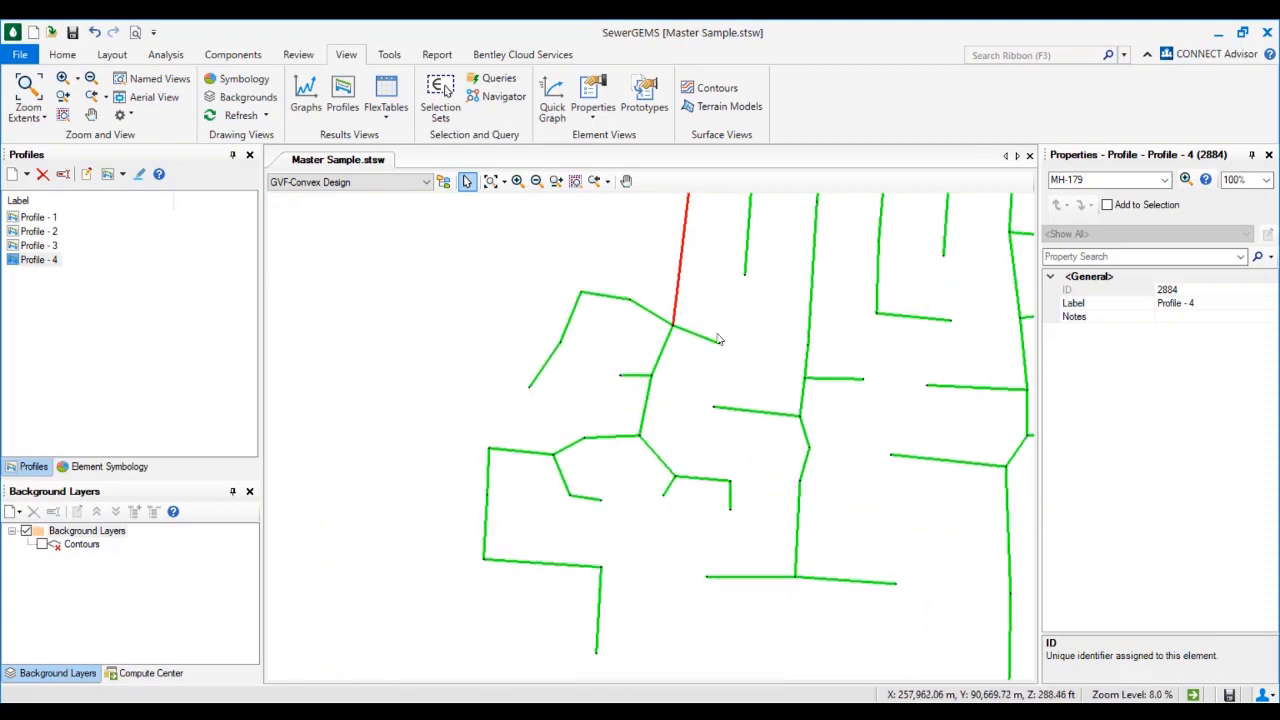
mouse_move(717, 337)
middle_down()
mouse_move(617, 488)
mouse_move(671, 463)
middle_up()
scroll(617, 488, up, 6)
middle_drag(694, 281, 671, 414)
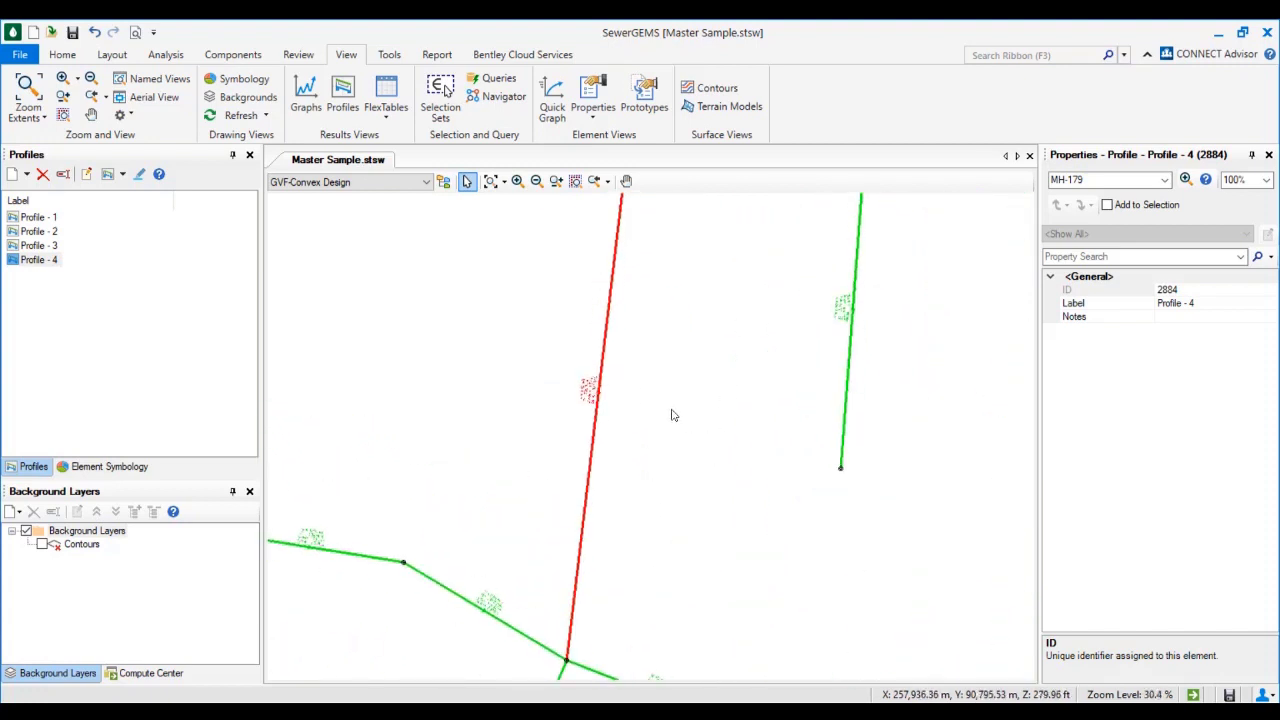
Switch the GVF-Convex Design solver's Calculation Type from Design to Analysis in Calculation Options
click(64, 56)
click(77, 96)
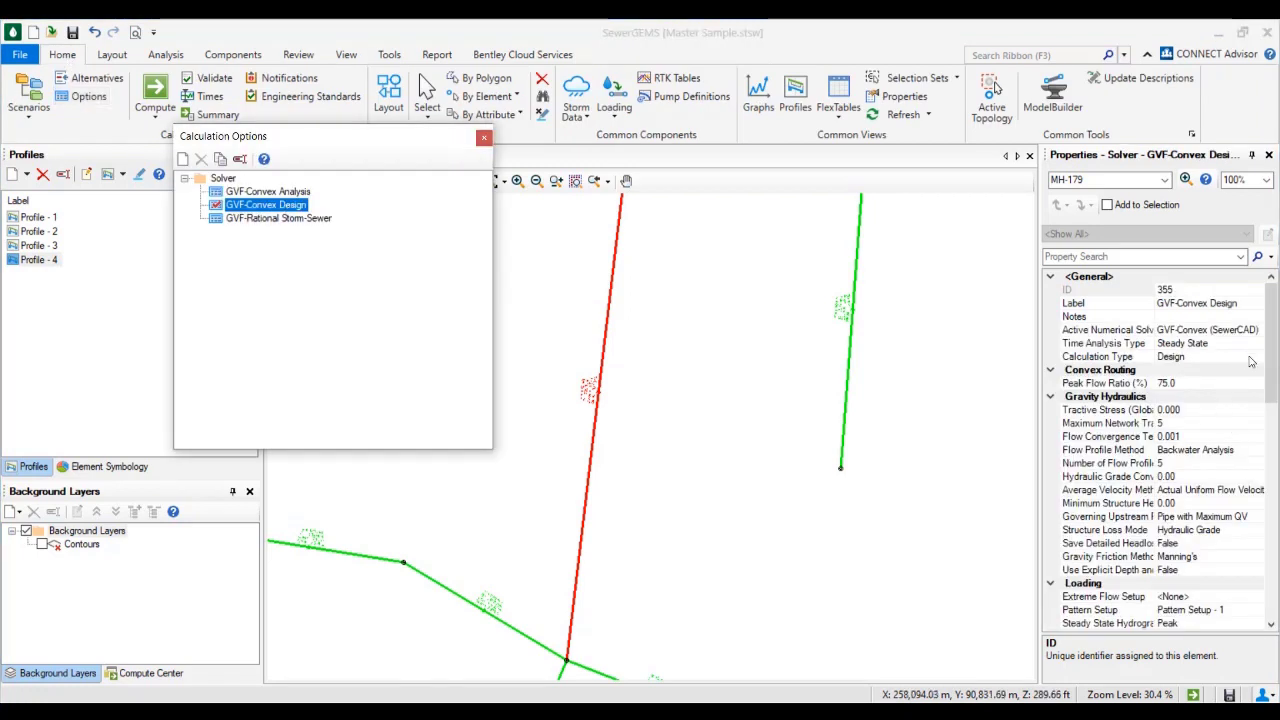
click(1250, 358)
click(1257, 358)
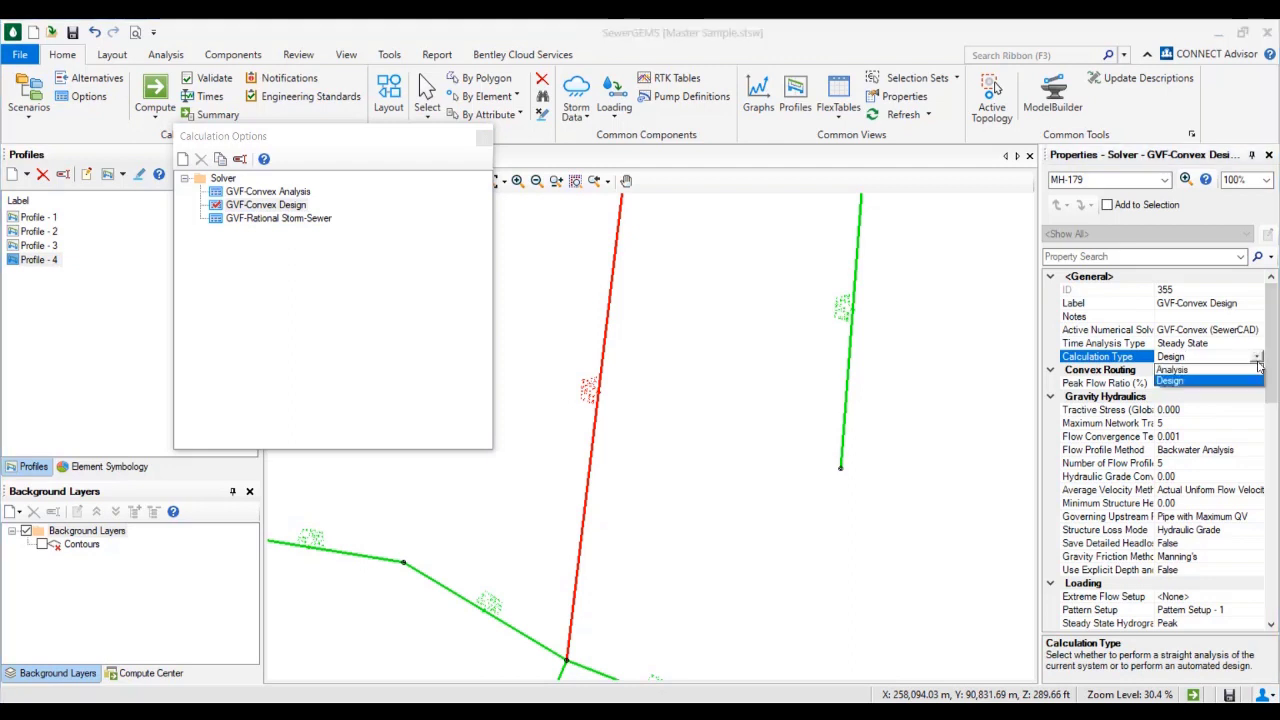
click(1198, 370)
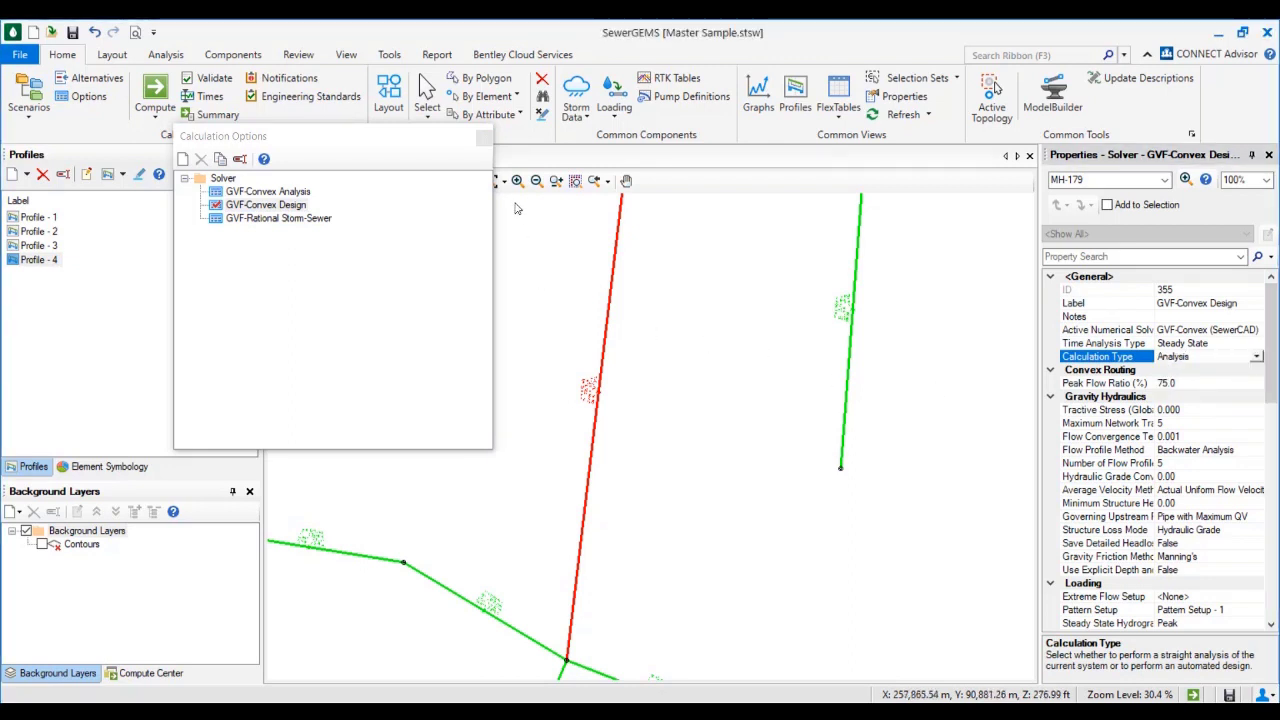
click(484, 138)
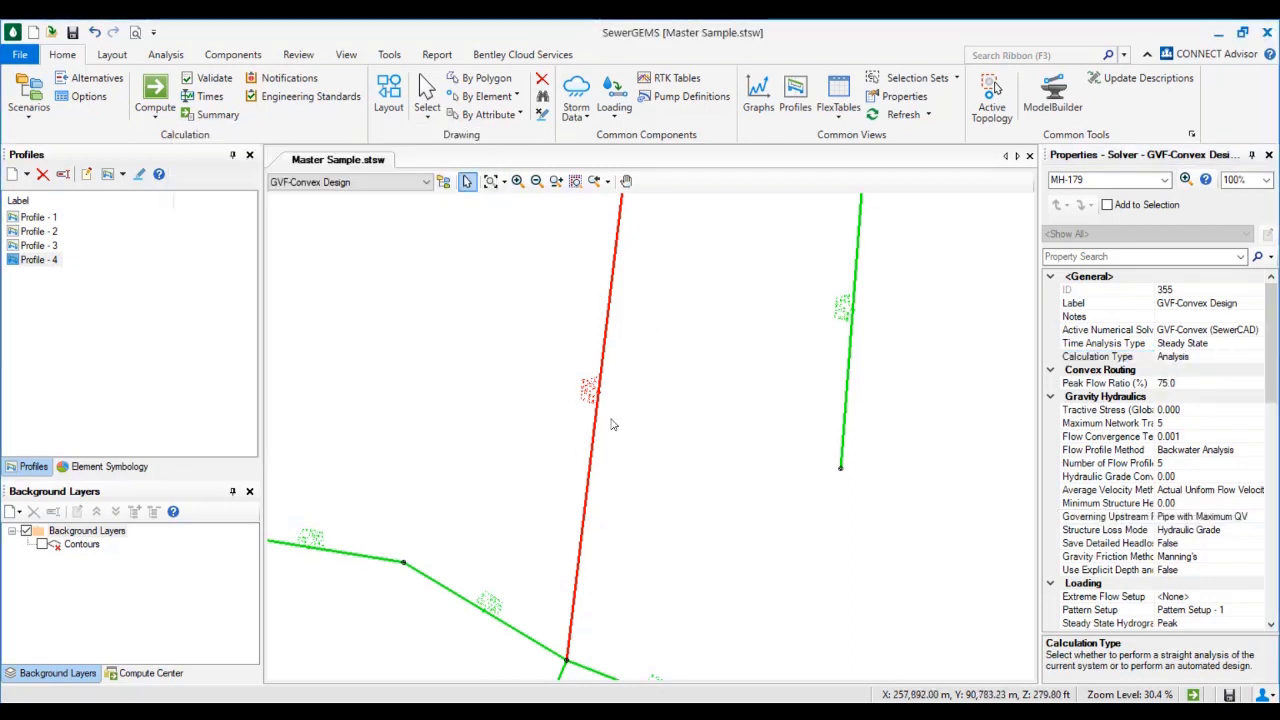
click(671, 386)
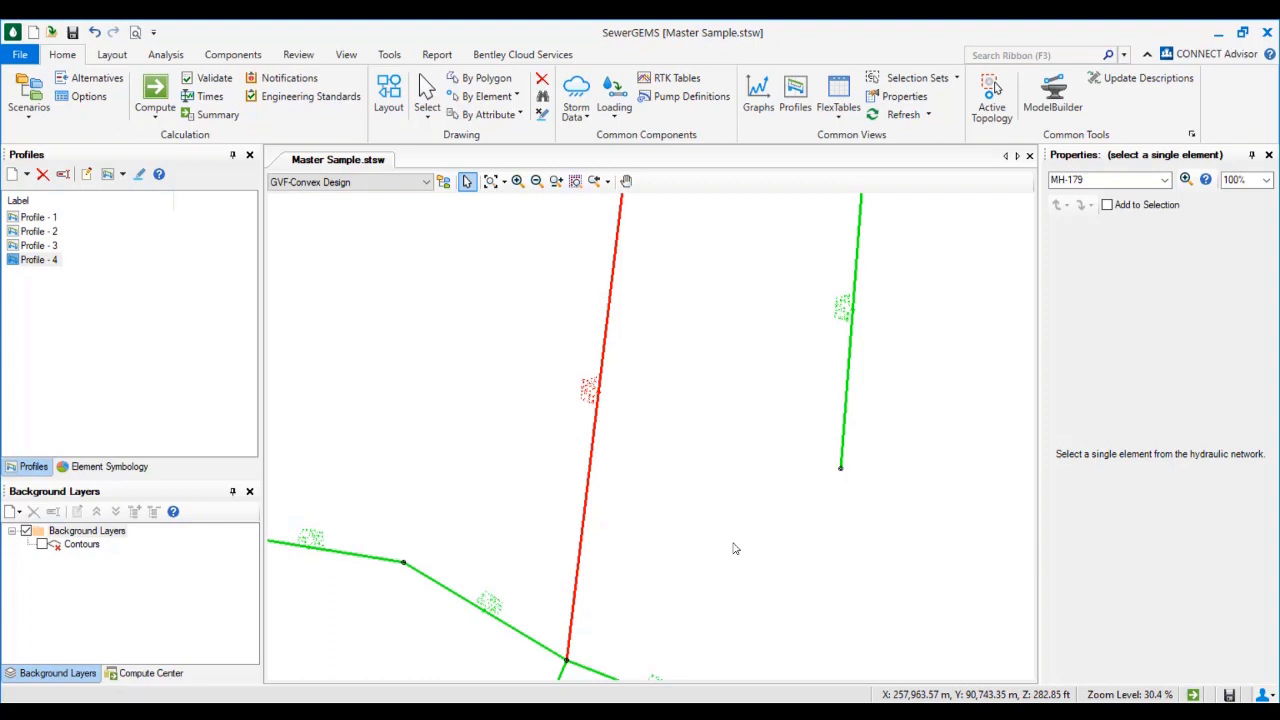
Follow the red pipe run through the network and select manhole MH-180
scroll(733, 548, down, 2)
middle_drag(724, 586, 626, 561)
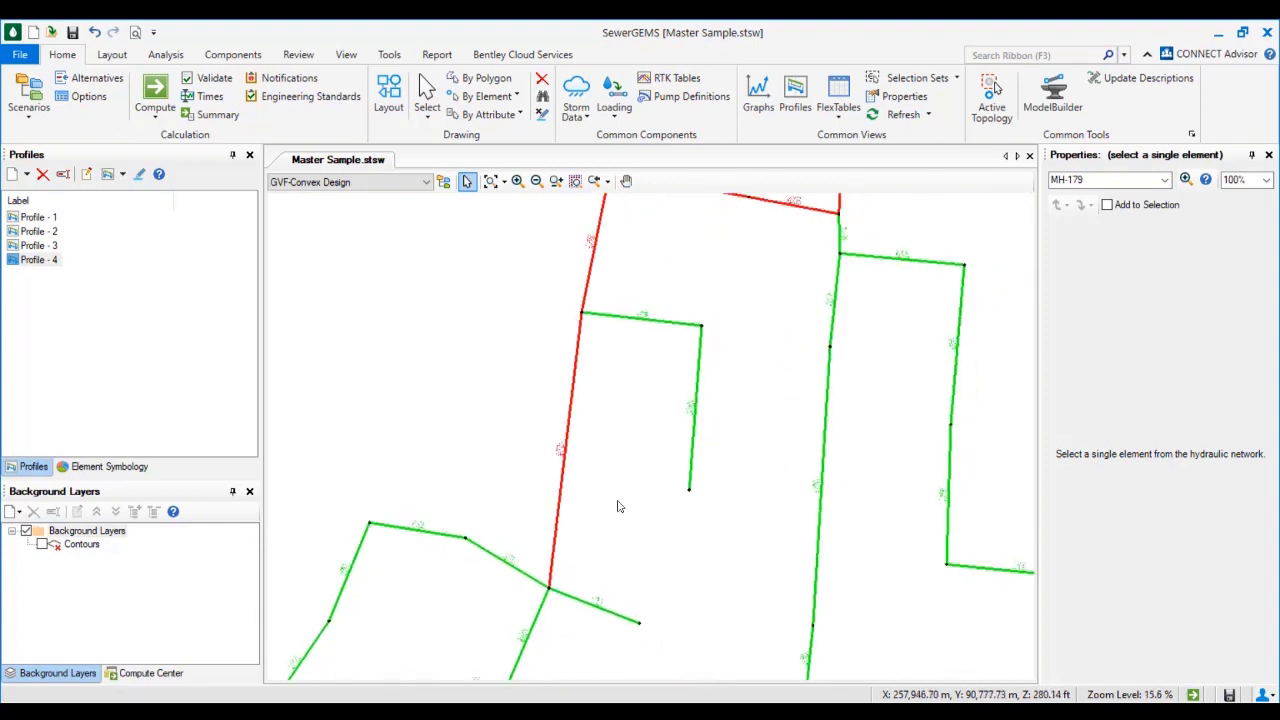
middle_drag(618, 506, 585, 435)
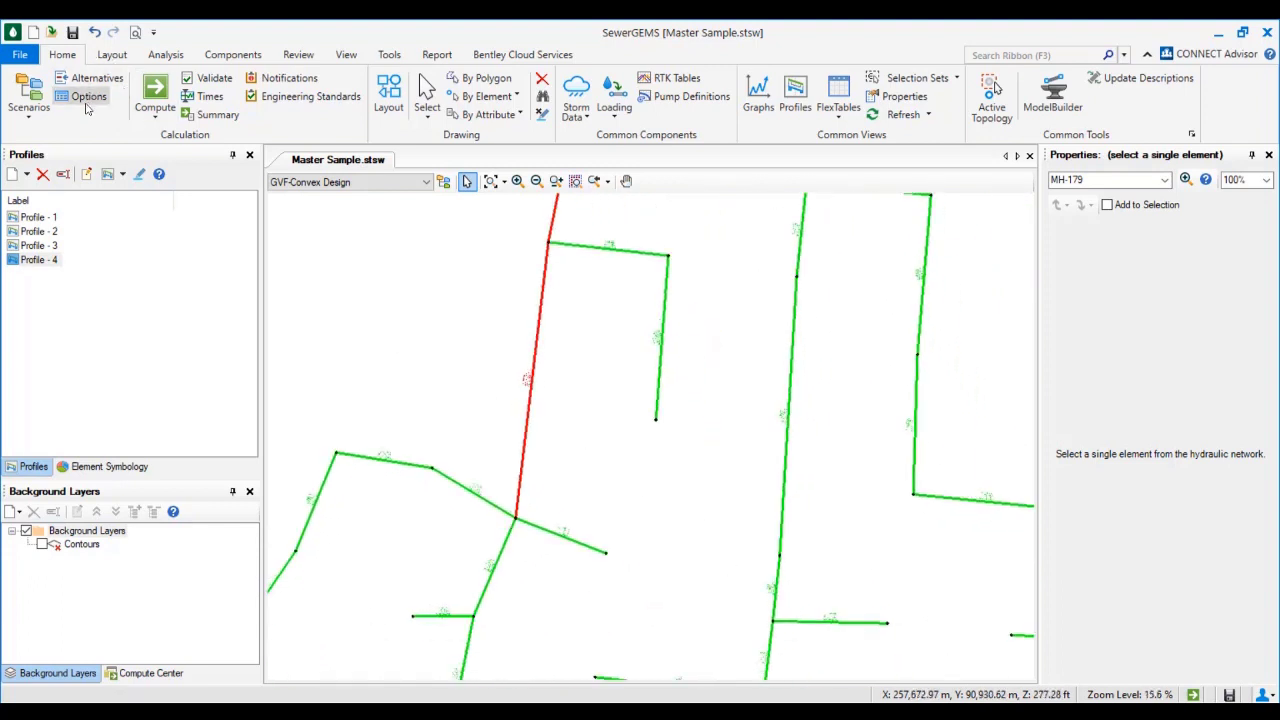
middle_drag(454, 374, 544, 463)
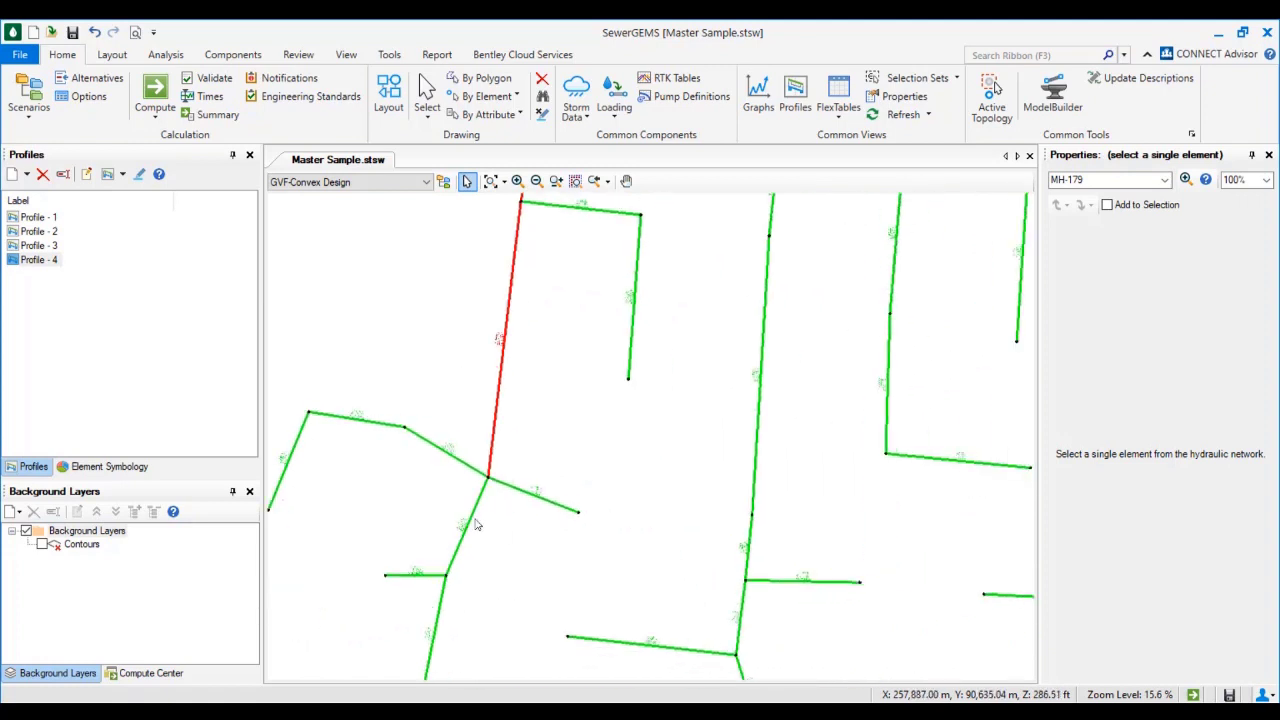
scroll(480, 525, up, 2)
middle_drag(441, 507, 481, 525)
scroll(481, 525, down, 5)
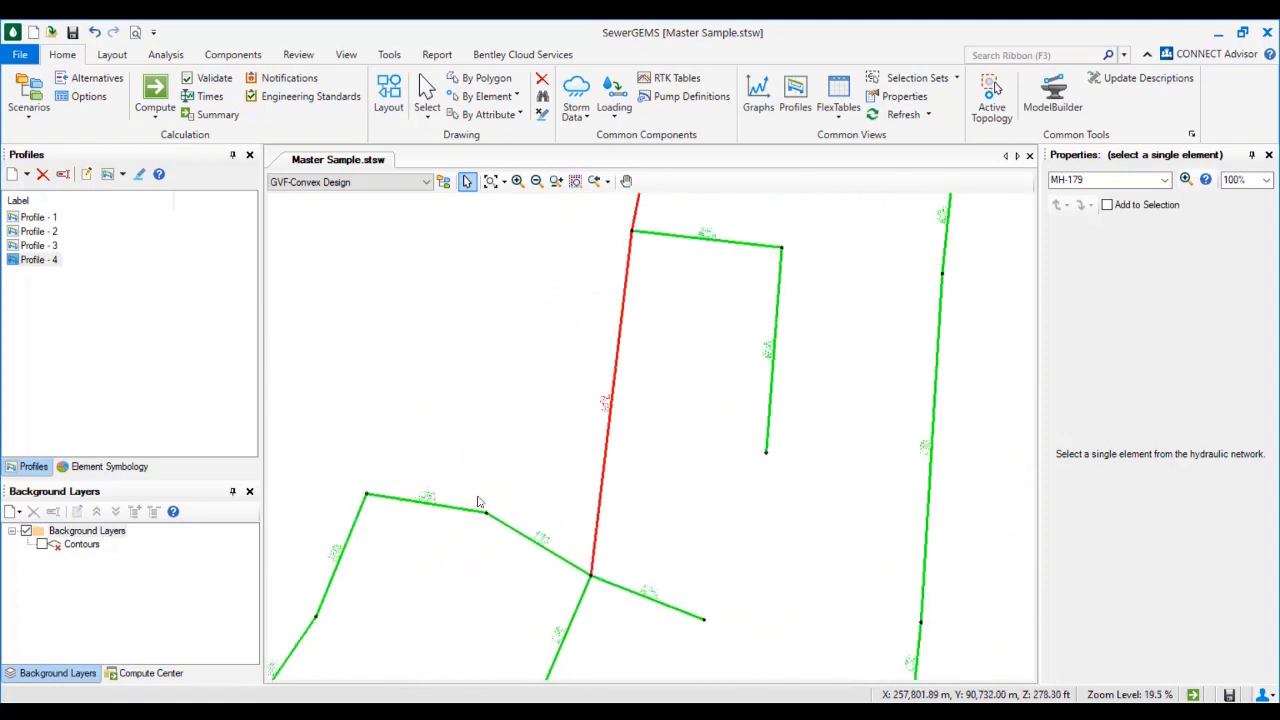
middle_drag(679, 267, 684, 514)
middle_drag(460, 320, 534, 468)
scroll(511, 311, up, 5)
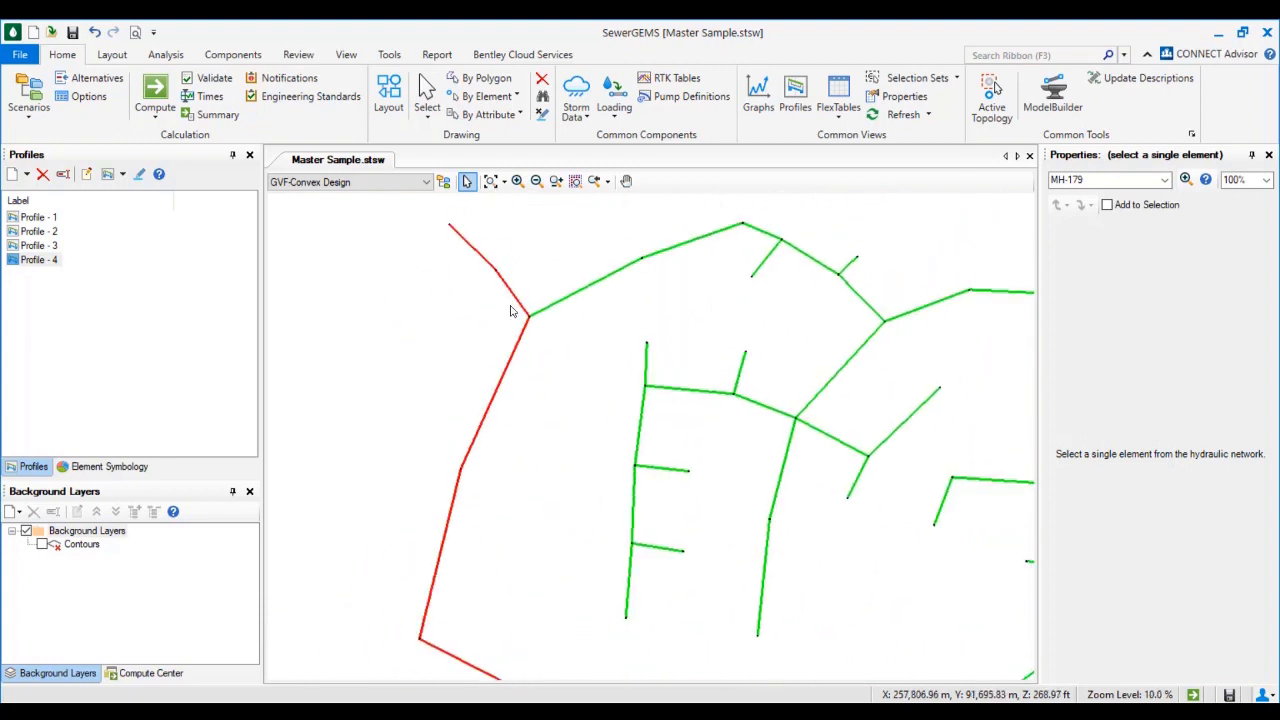
scroll(551, 457, down, 4)
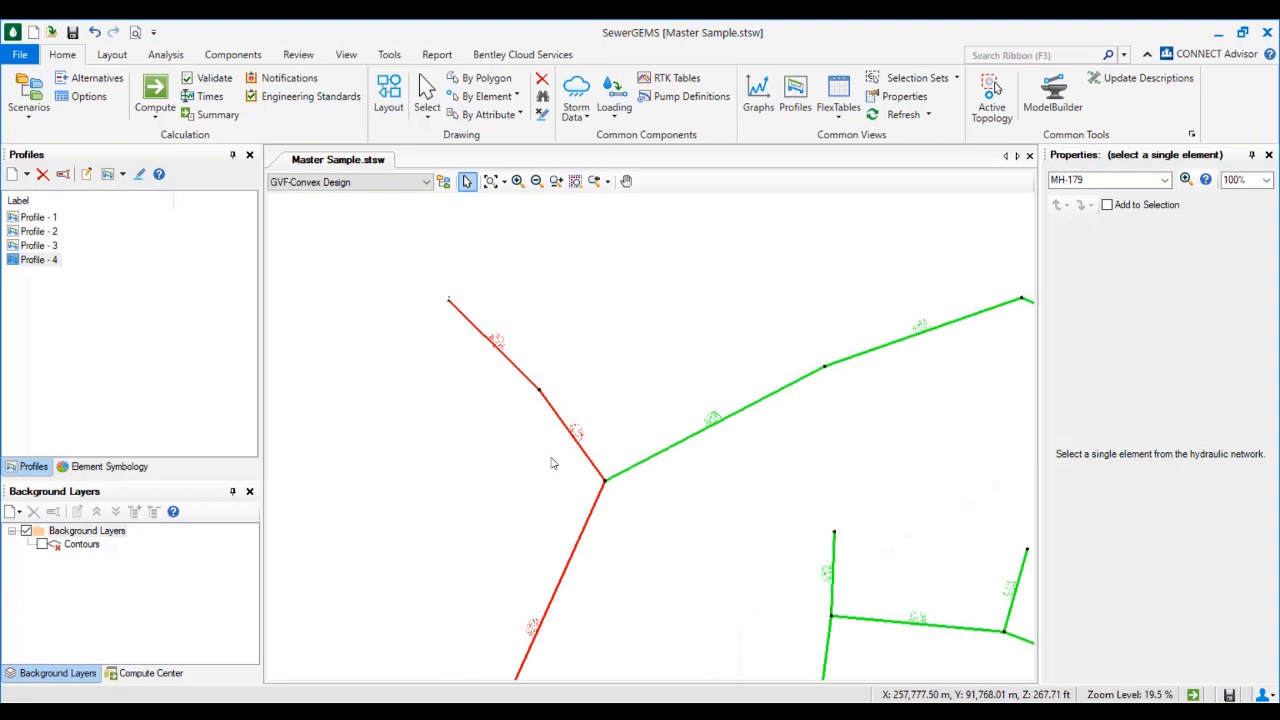
middle_drag(543, 443, 640, 395)
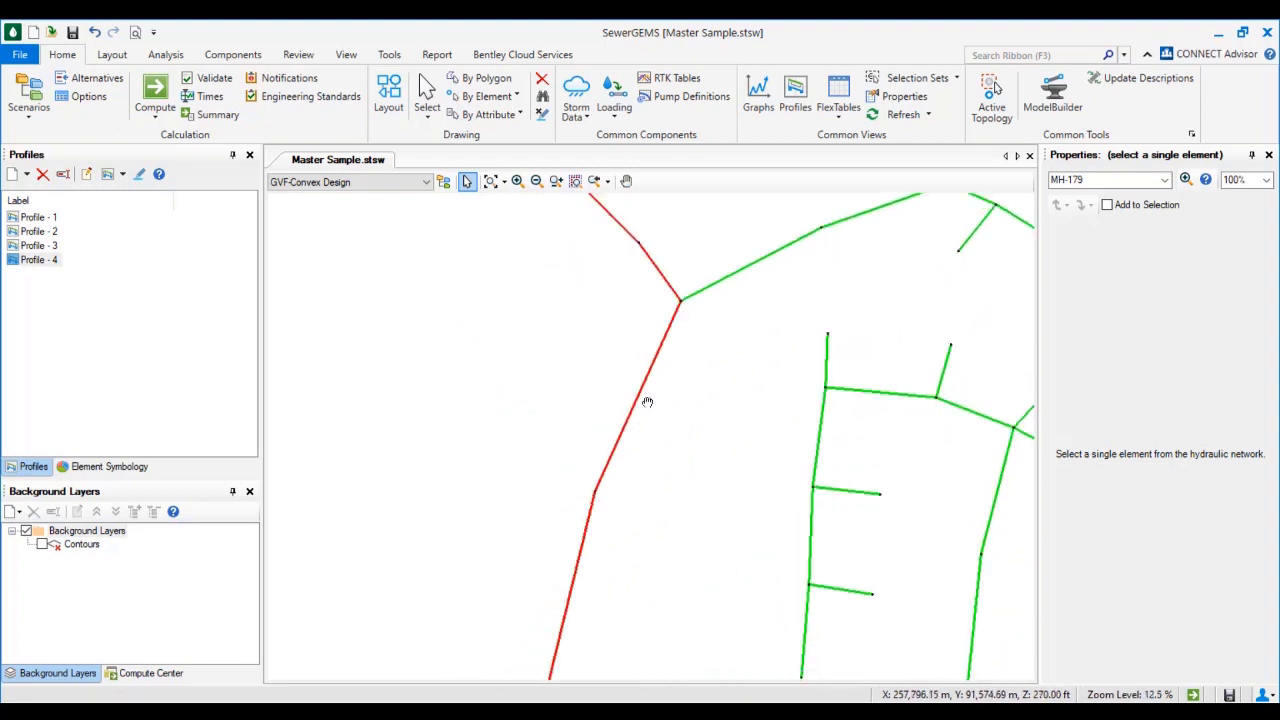
click(600, 477)
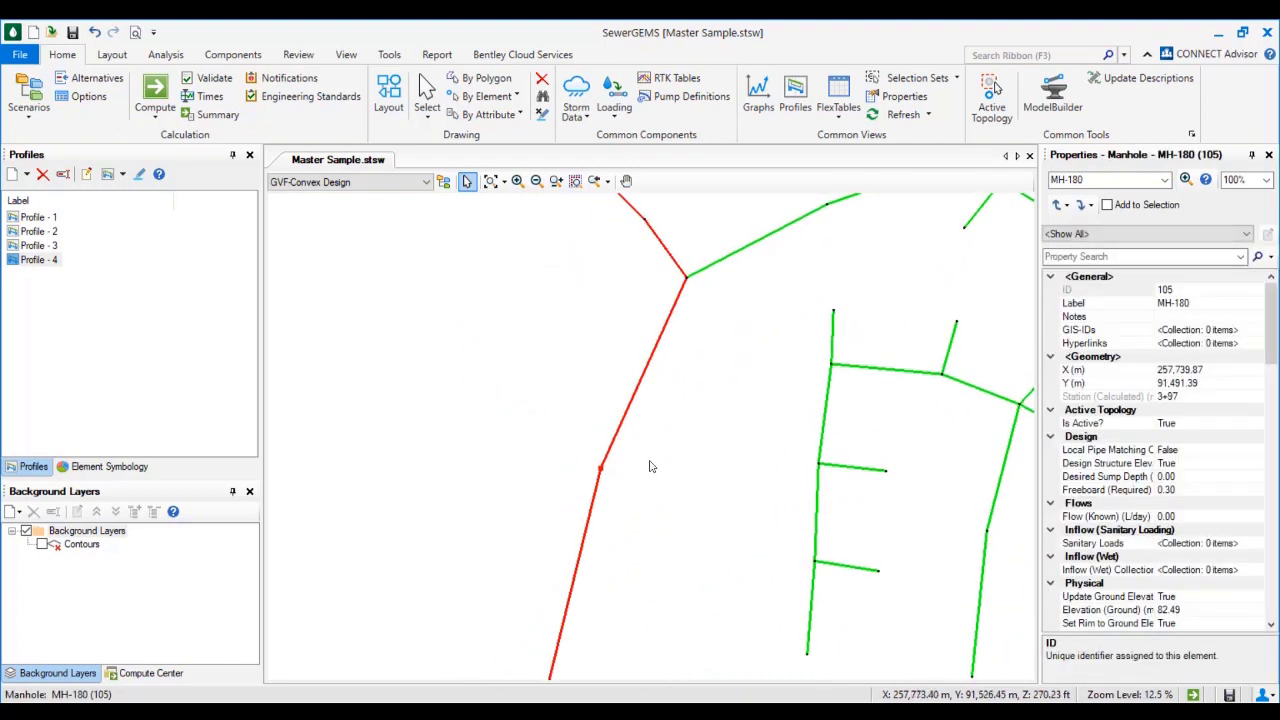
Add CO-13, MH-73 and the other red-run nodes and short pipe to the selection
scroll(613, 282, down, 2)
drag(551, 432, 647, 509)
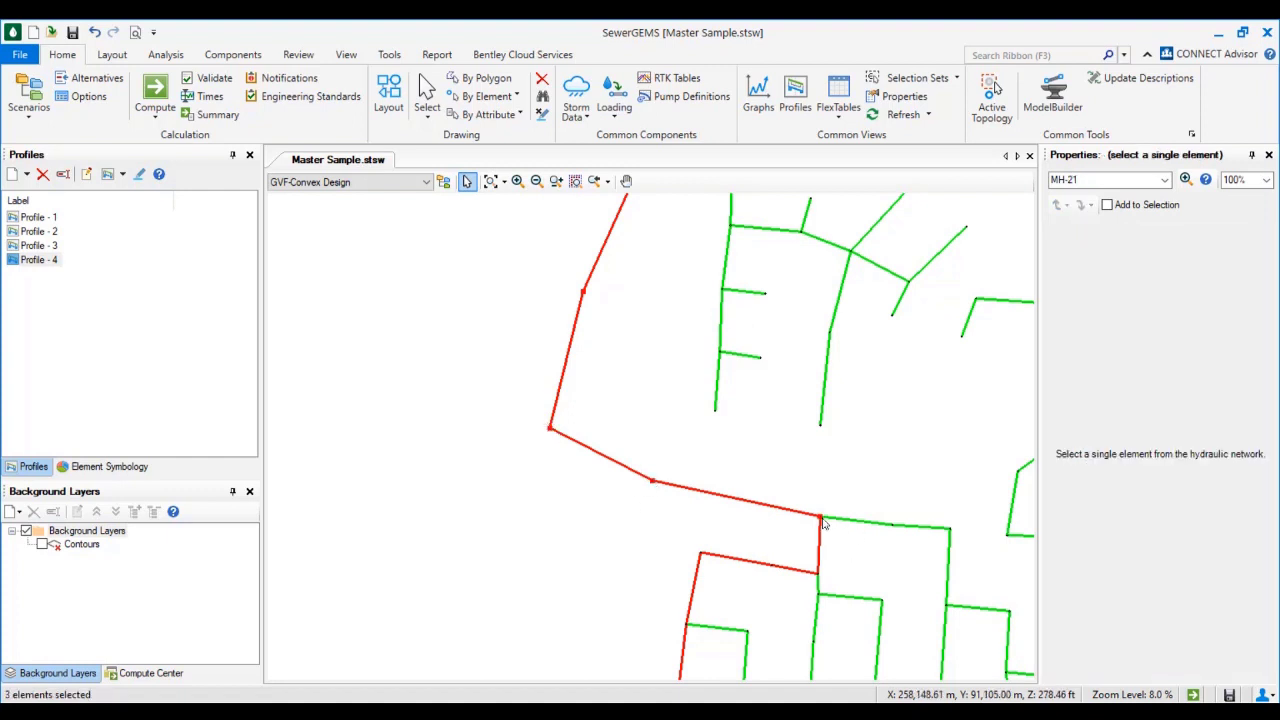
ctrl+click(818, 573)
ctrl+click(776, 574)
ctrl+click(698, 562)
scroll(700, 543, down, 3)
ctrl+click(683, 480)
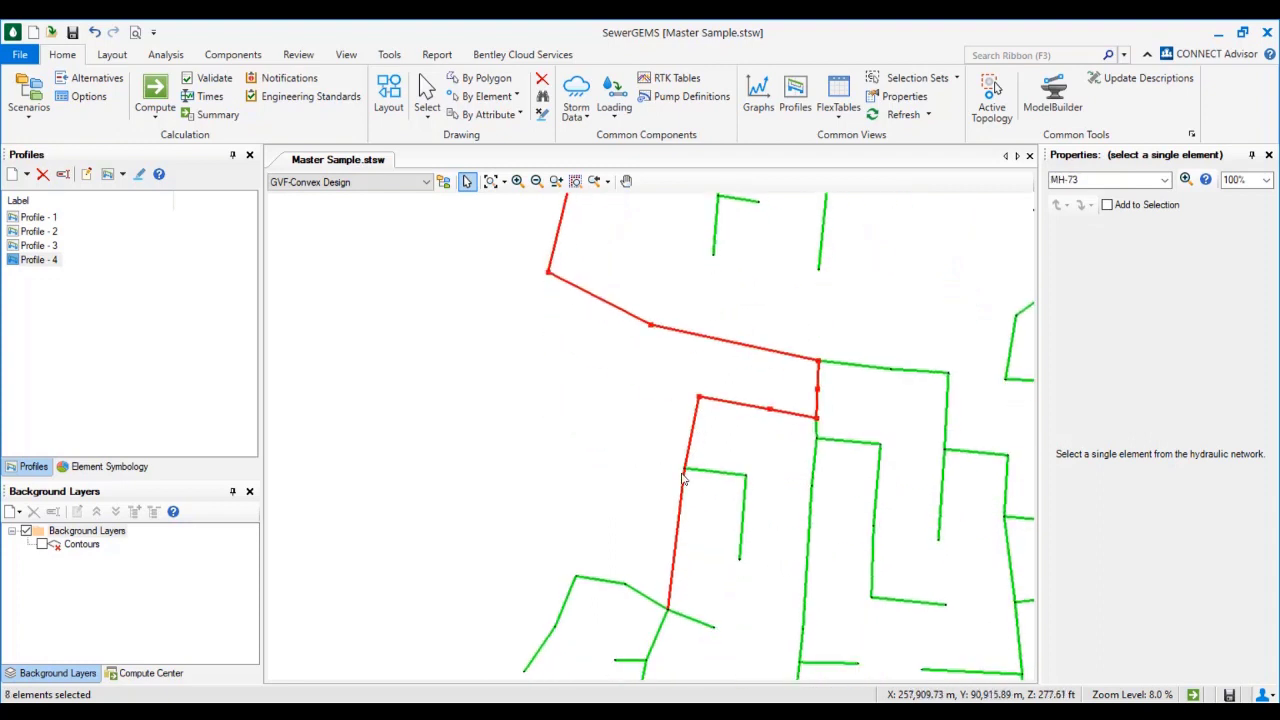
ctrl+click(672, 605)
ctrl+click(672, 612)
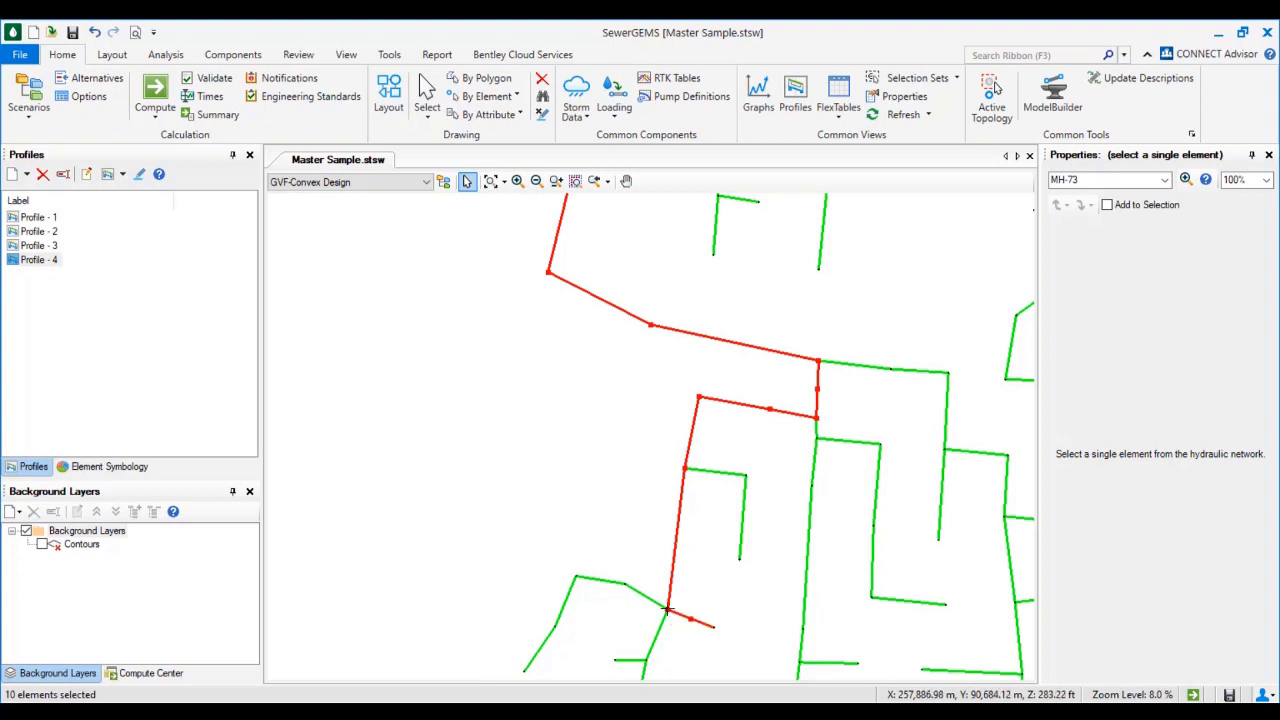
ctrl+click(685, 472)
Open the selected elements as a manhole group in the manhole FlexTable
right_click(685, 475)
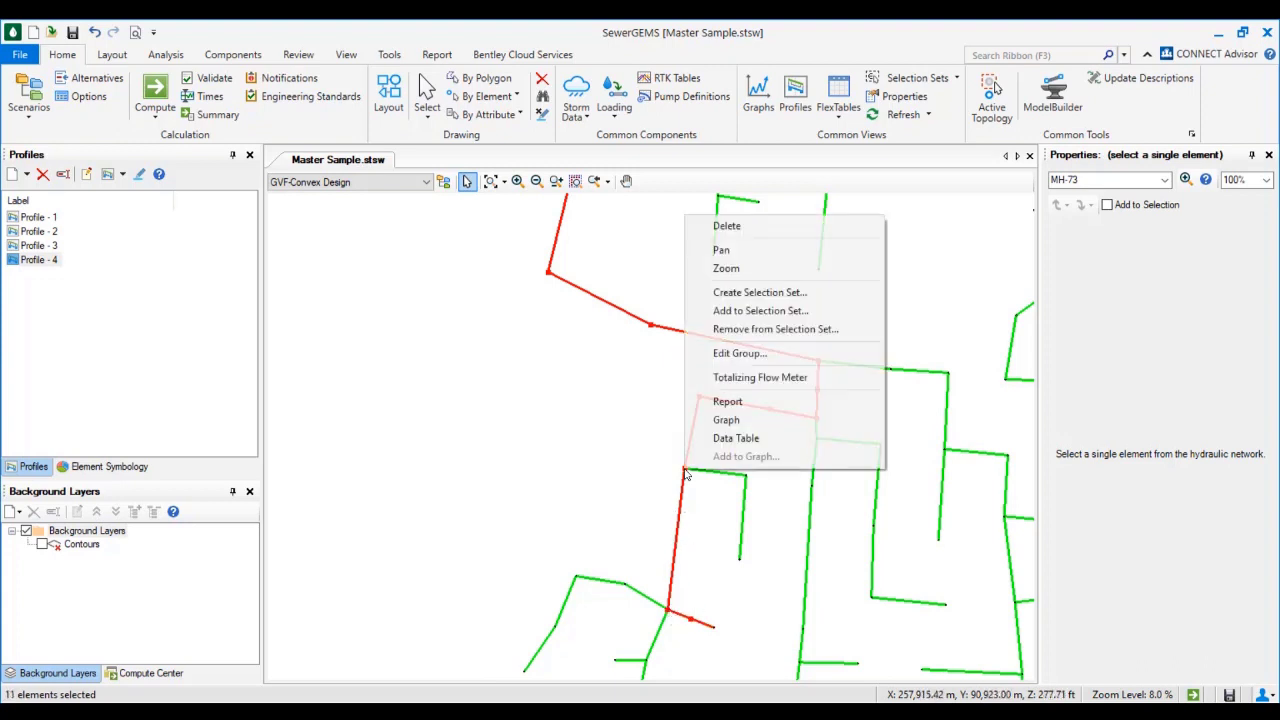
click(741, 354)
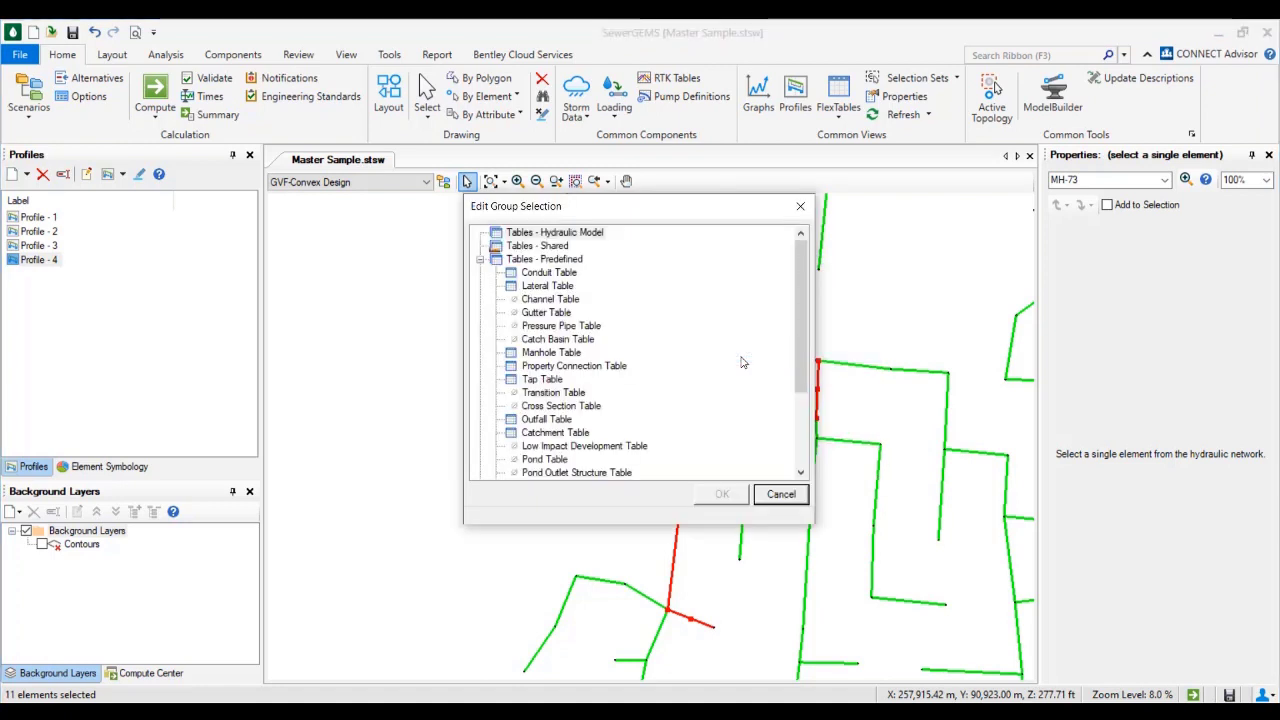
click(566, 355)
click(721, 495)
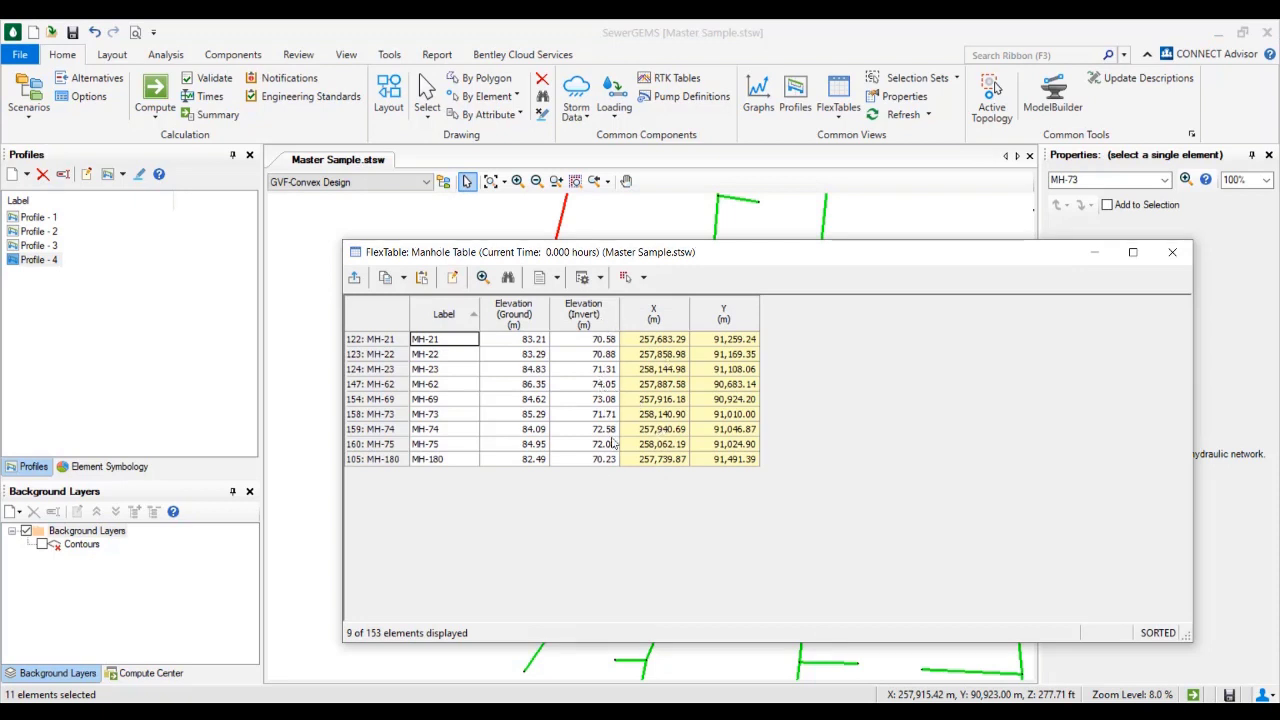
Global-edit Elevation (Invert) with operation Add and value 3 for all nine manholes
right_click(594, 320)
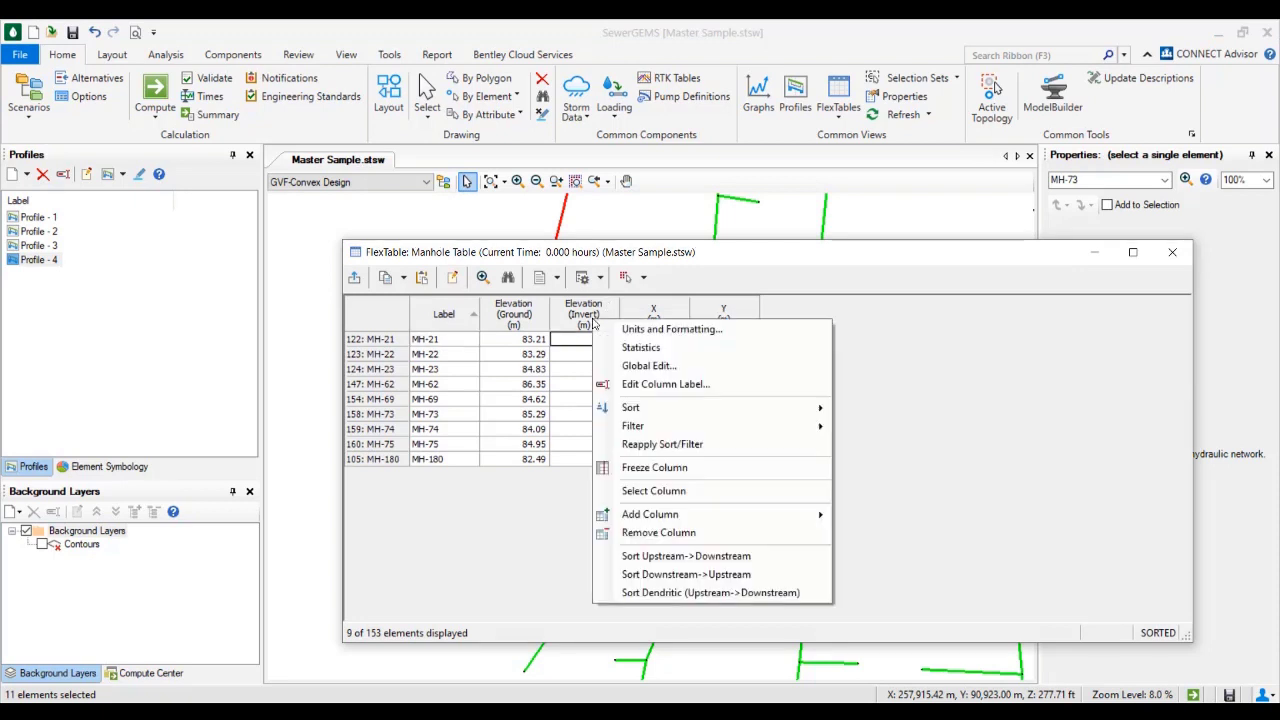
click(629, 364)
click(637, 310)
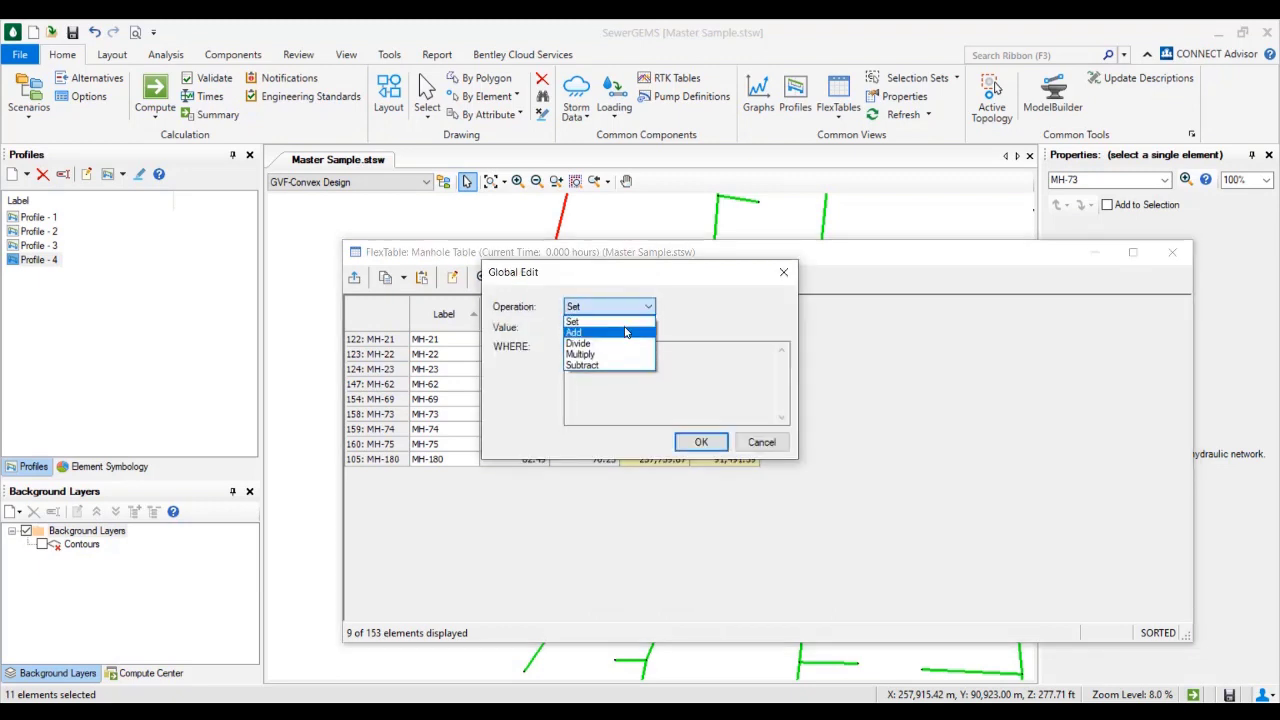
click(626, 332)
double_click(624, 327)
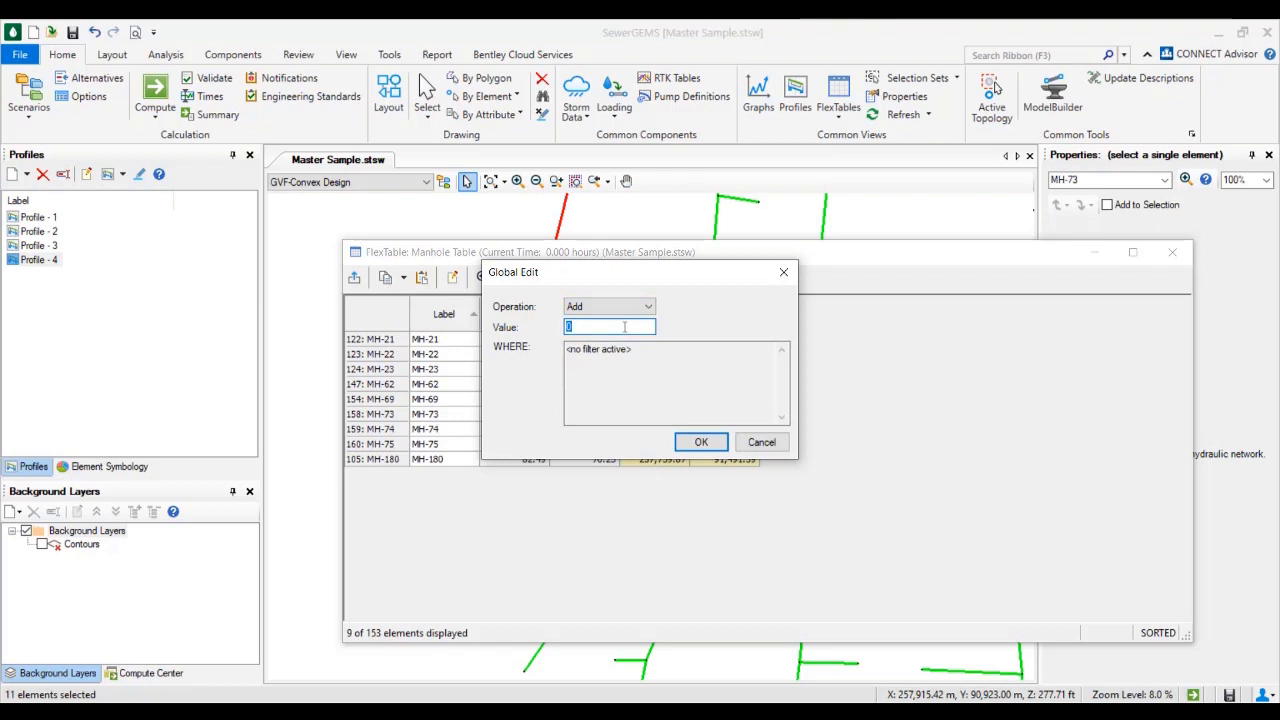
text(3)
click(708, 443)
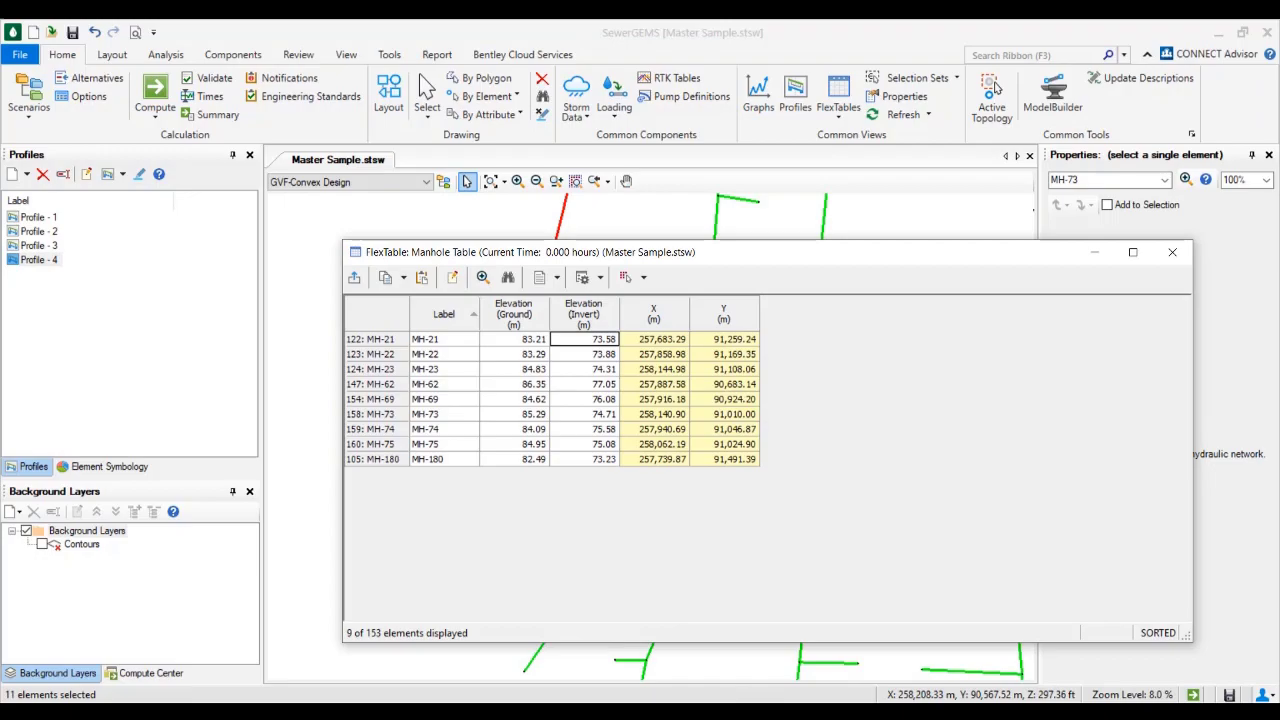
Close the Profile - 4 window and the manhole table
mouse_move(843, 712)
click(843, 643)
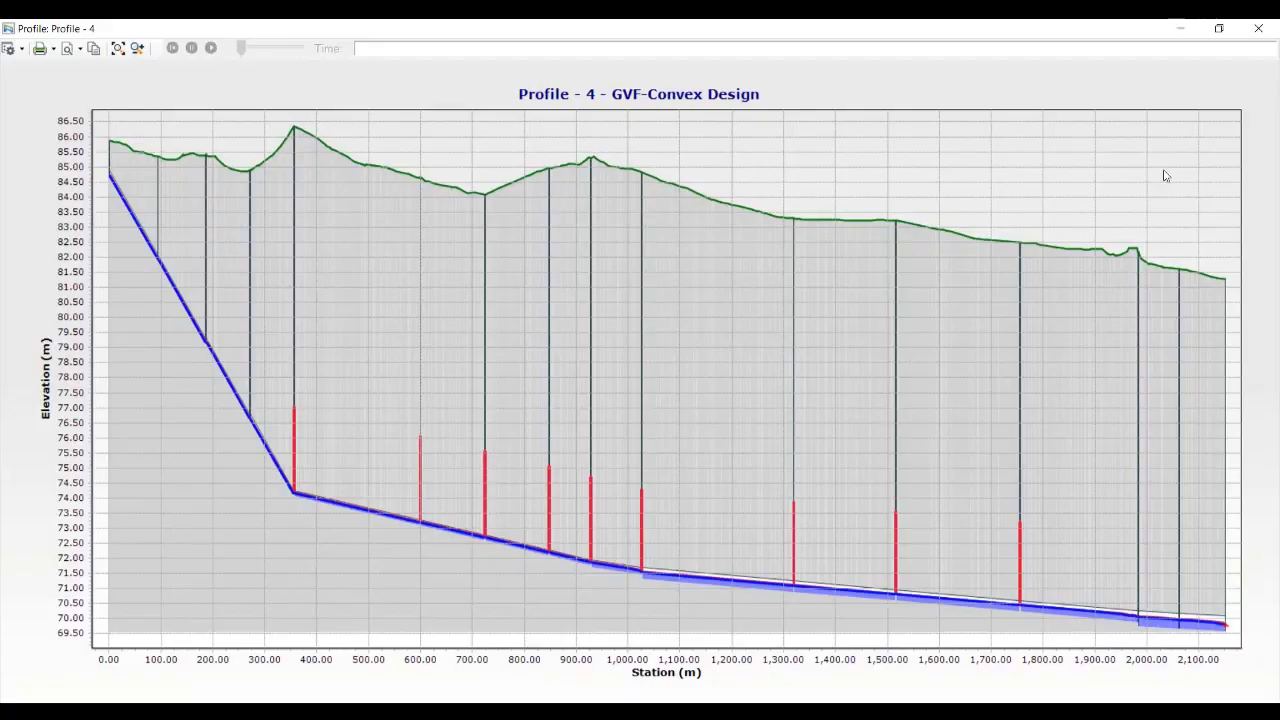
click(1256, 27)
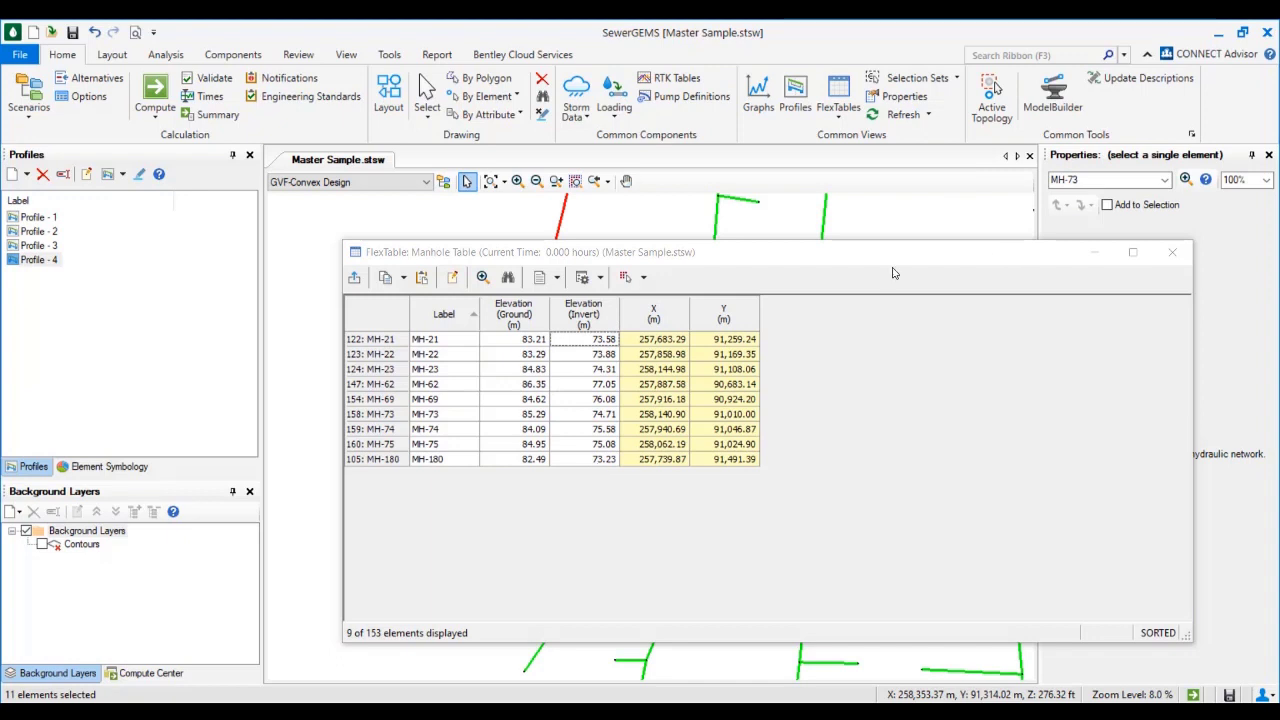
click(1172, 252)
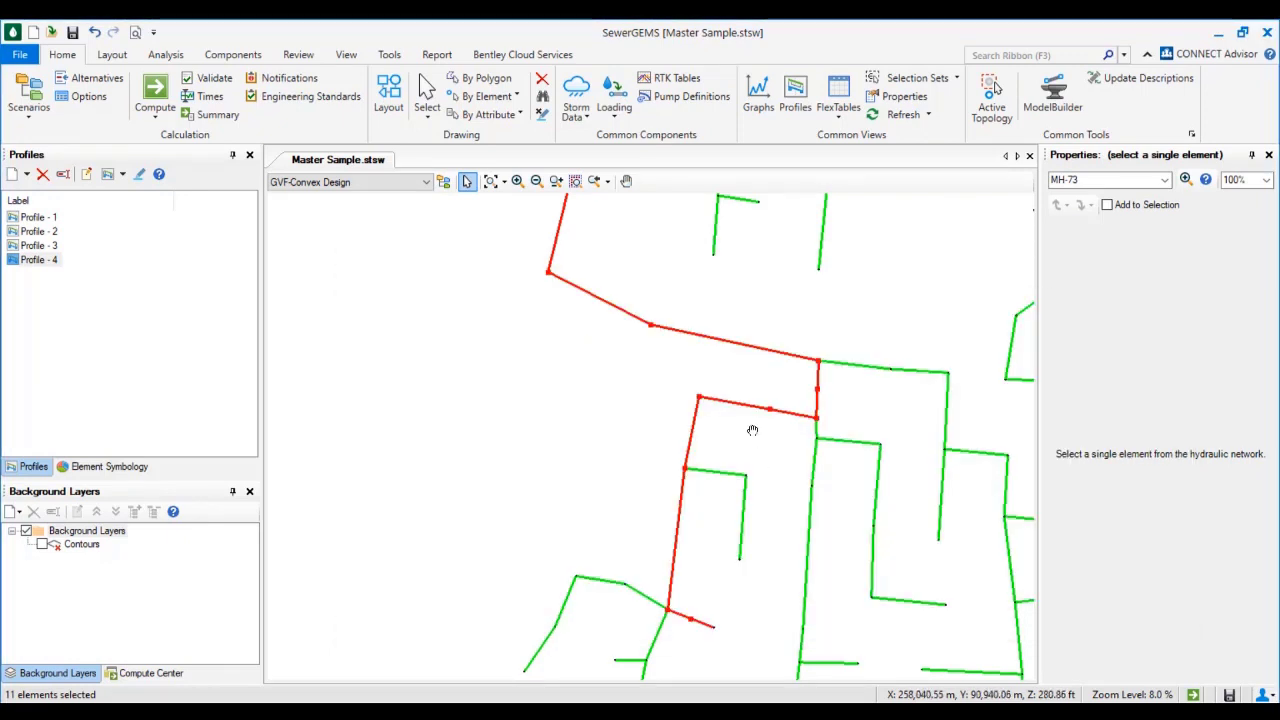
Clear the manhole selection, then select red pipe CO-27 and the nearby red pipes
drag(575, 429, 520, 371)
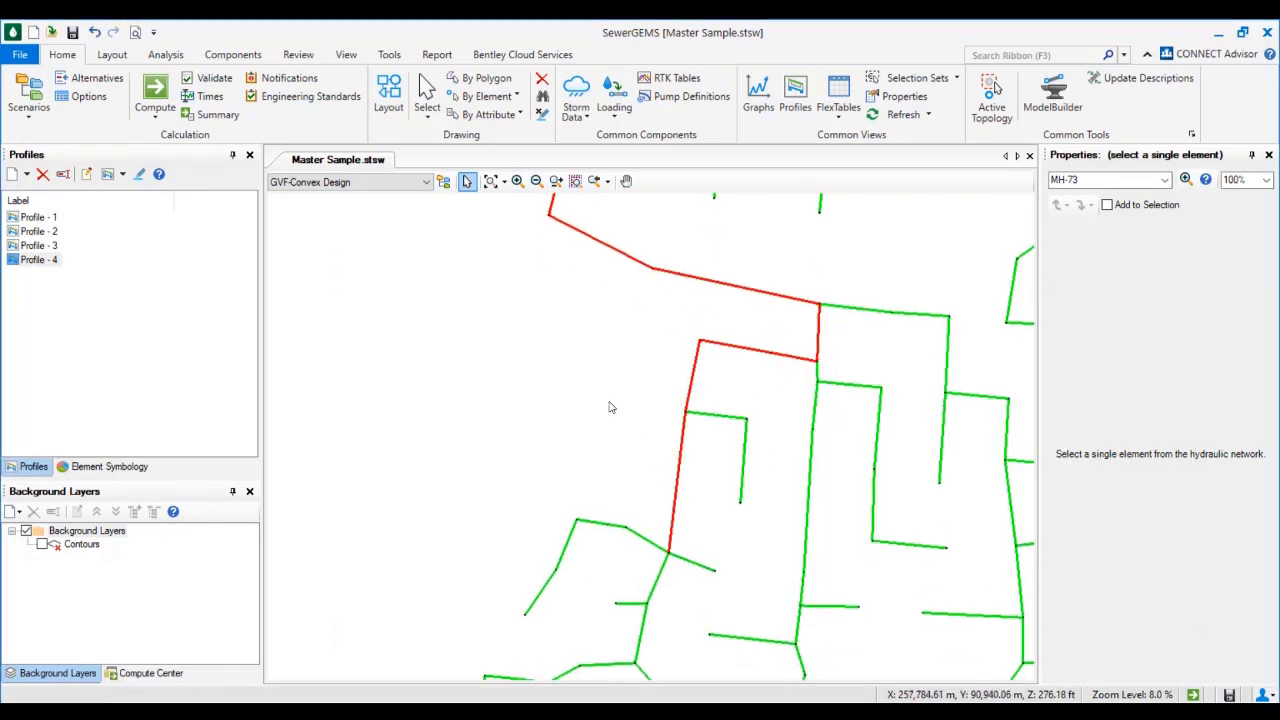
click(691, 377)
ctrl+click(784, 355)
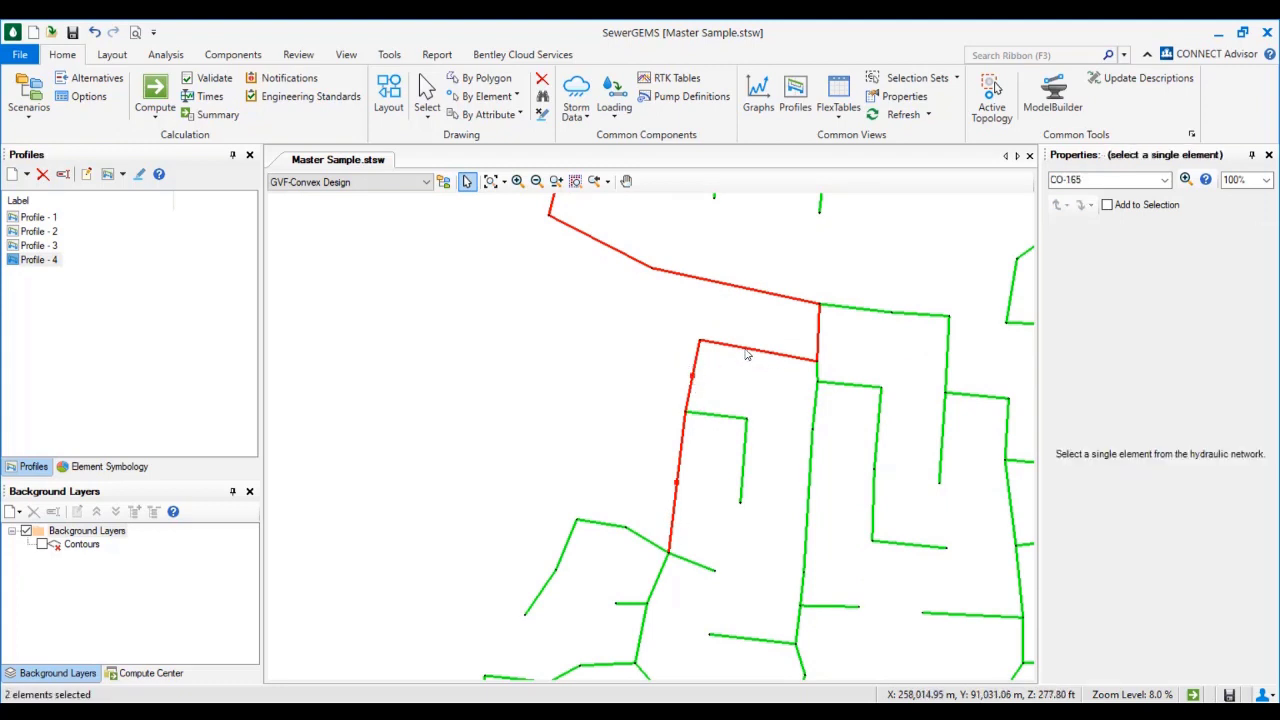
ctrl+click(745, 352)
ctrl+click(757, 291)
mouse_move(626, 300)
middle_down()
mouse_move(672, 418)
mouse_move(658, 530)
middle_up()
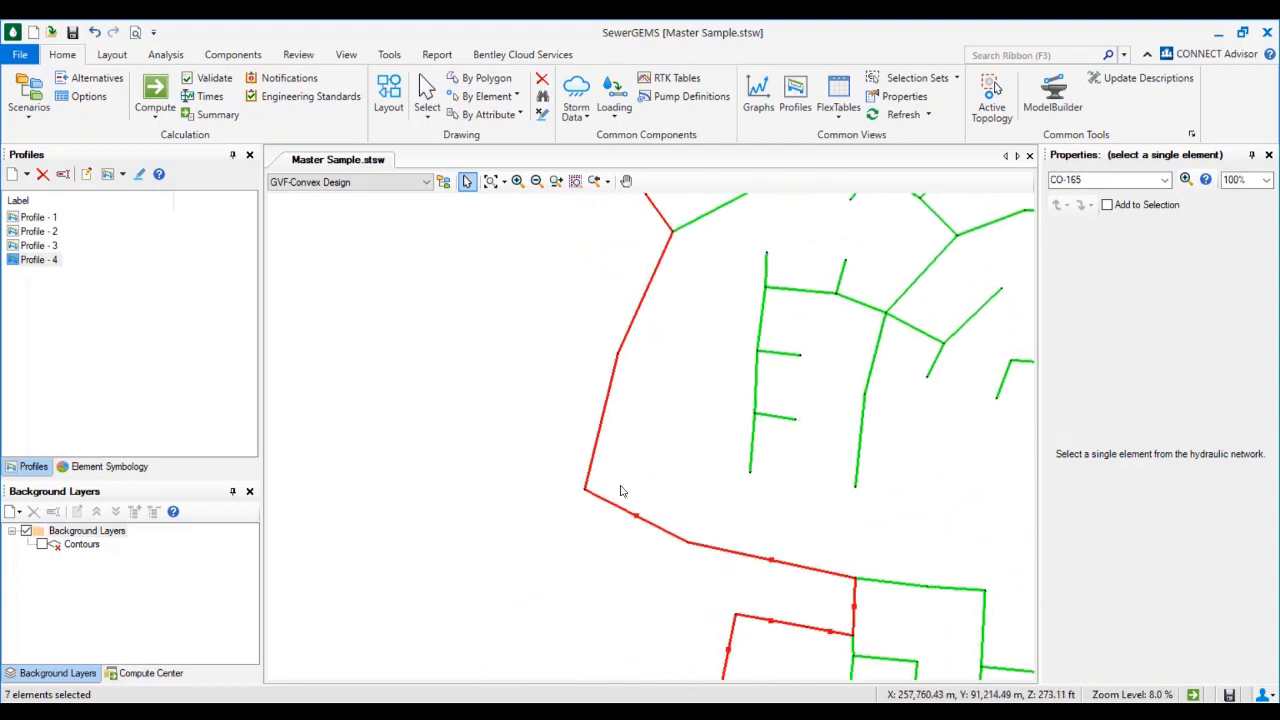
ctrl+click(599, 443)
ctrl+click(641, 313)
Reselect the upper and lower red pipes, adding CO-35 to the selection
middle_drag(654, 346, 654, 423)
ctrl+click(641, 401)
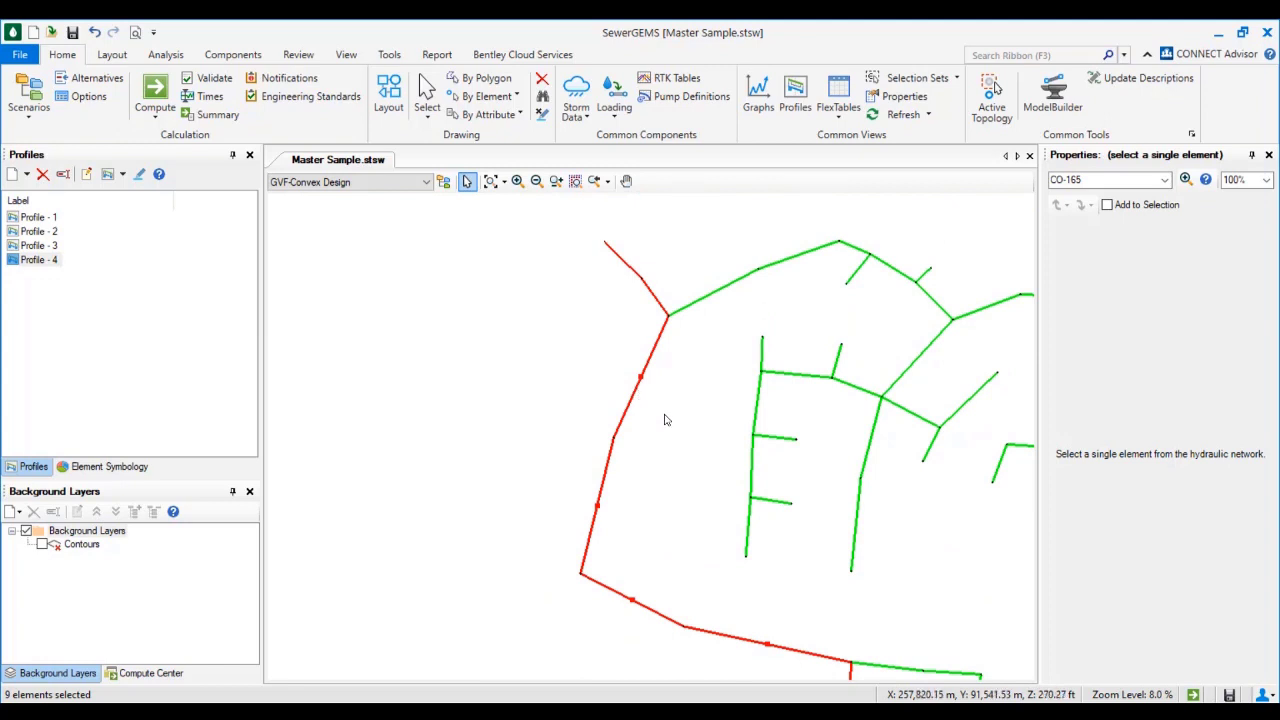
click(651, 409)
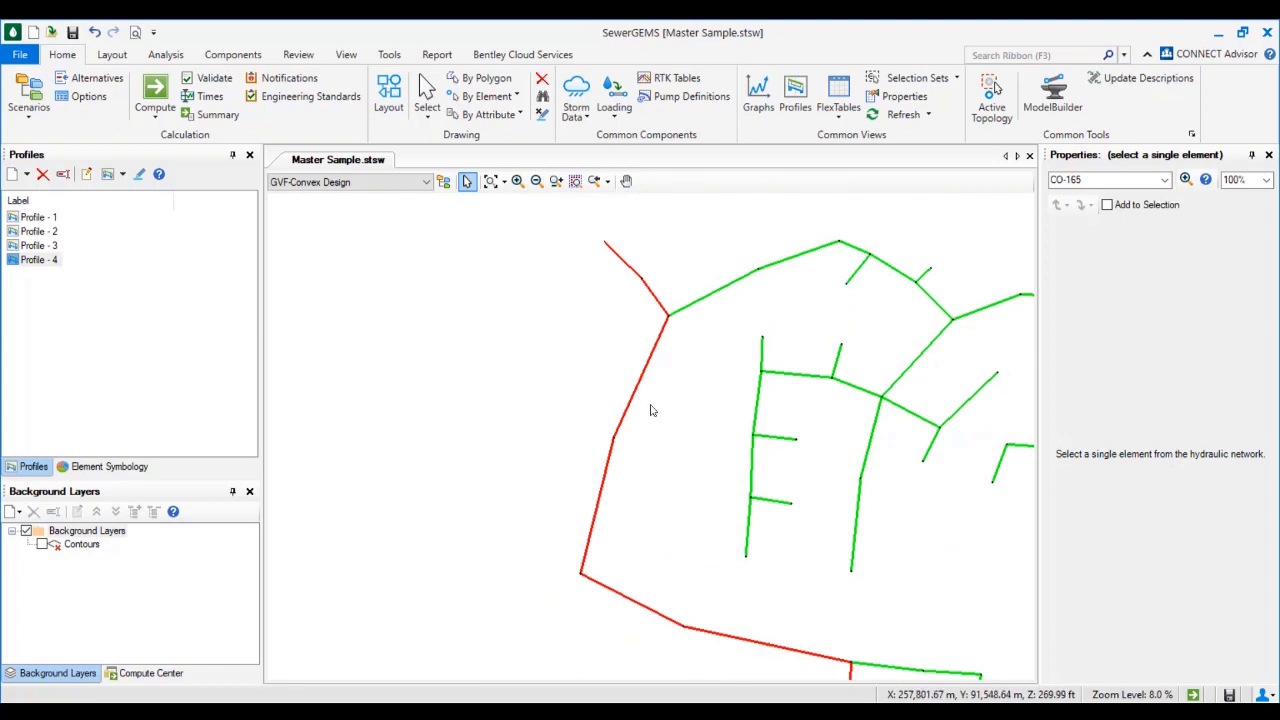
click(617, 596)
middle_drag(774, 663, 717, 411)
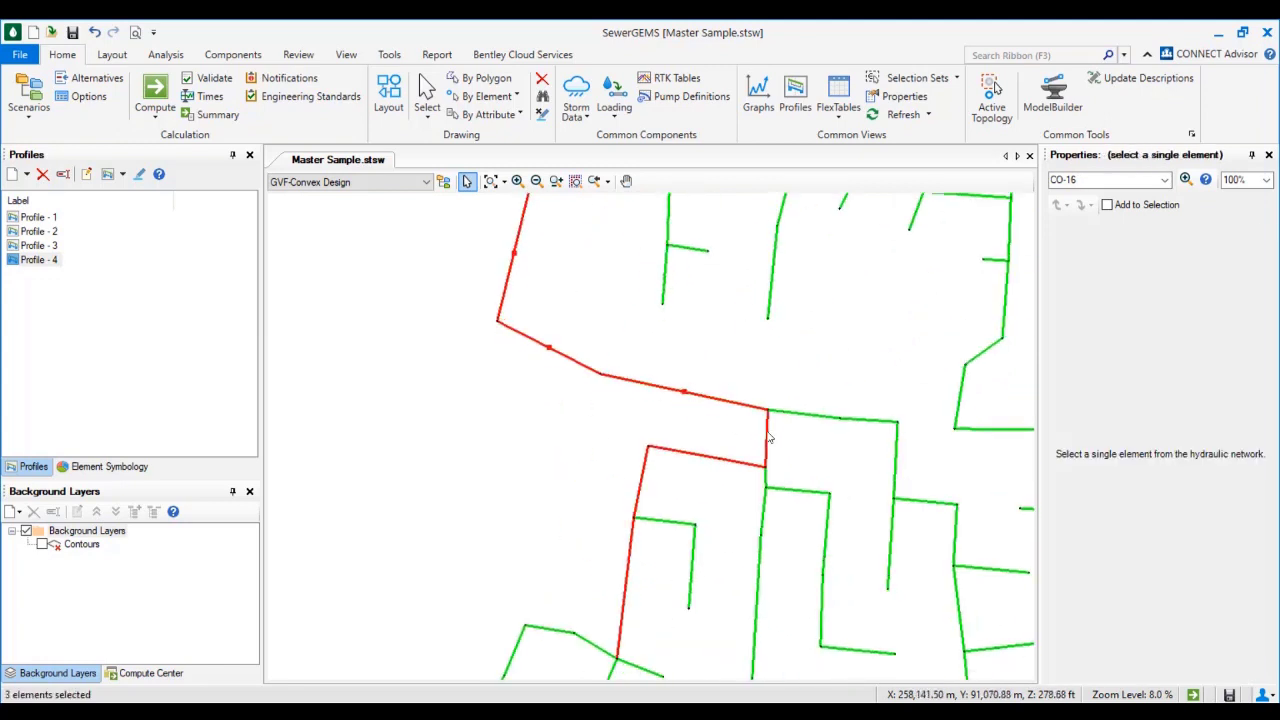
ctrl+click(692, 462)
Add CO-165 and the last red pipe, then open the eight conduits in the Conduit Table
ctrl+click(640, 480)
ctrl+click(627, 553)
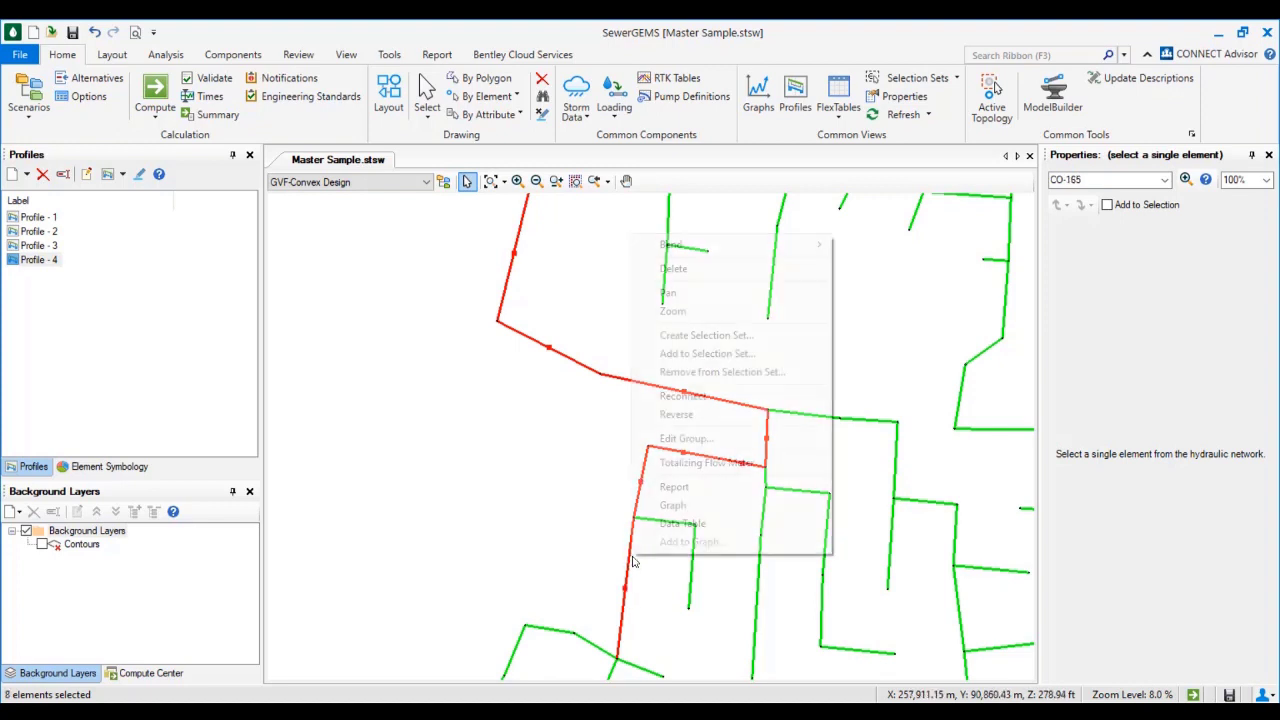
right_click(633, 558)
click(676, 443)
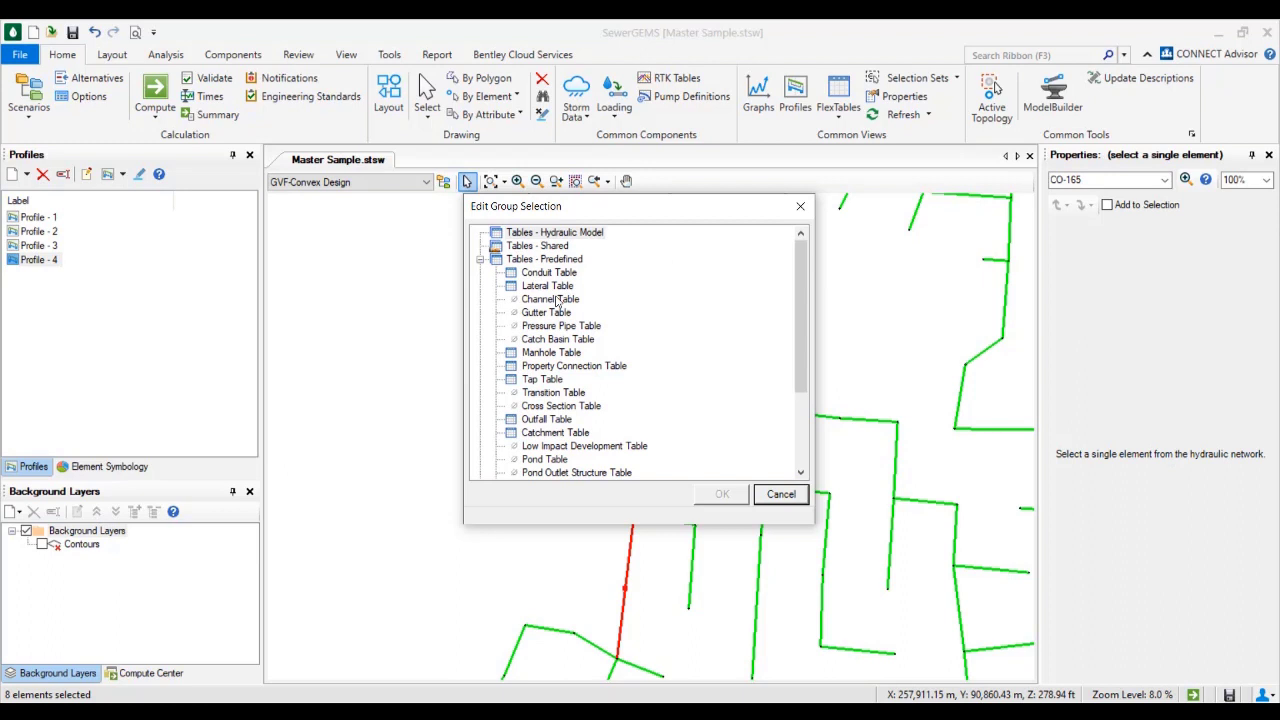
click(722, 494)
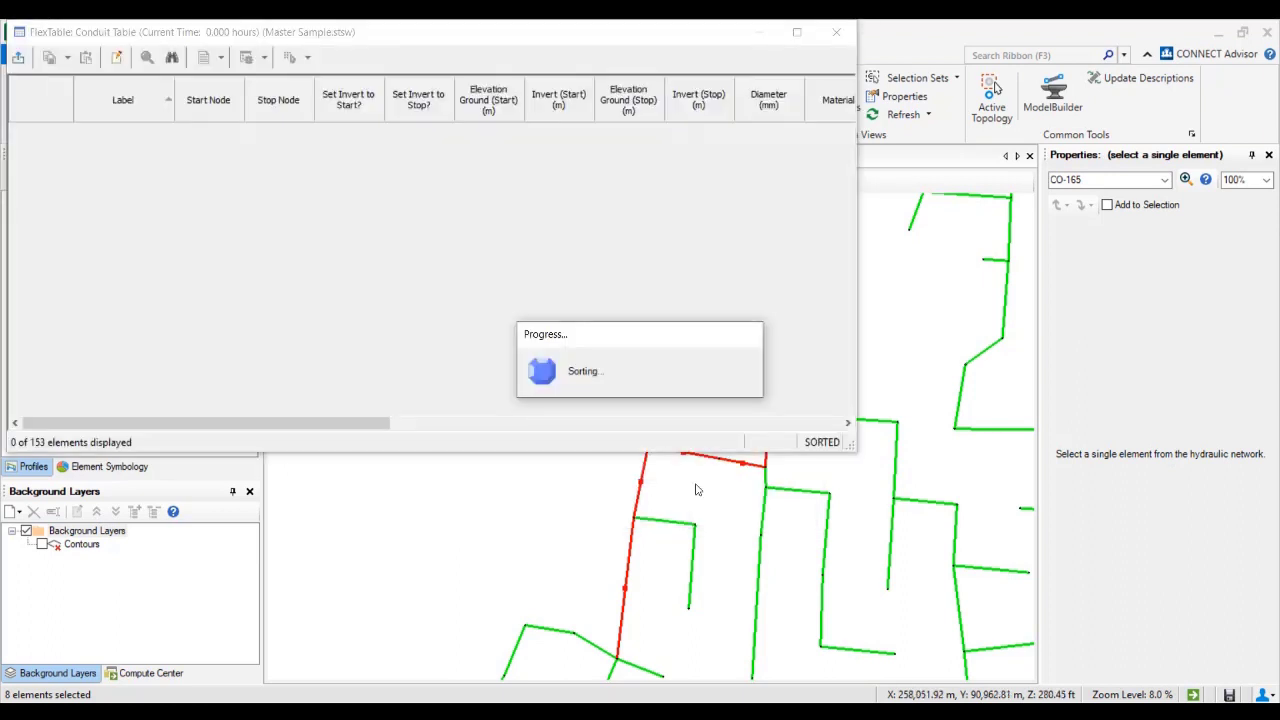
Turn on Set Invert to Start? and Set Invert to Stop? for all eight conduits
right_click(378, 116)
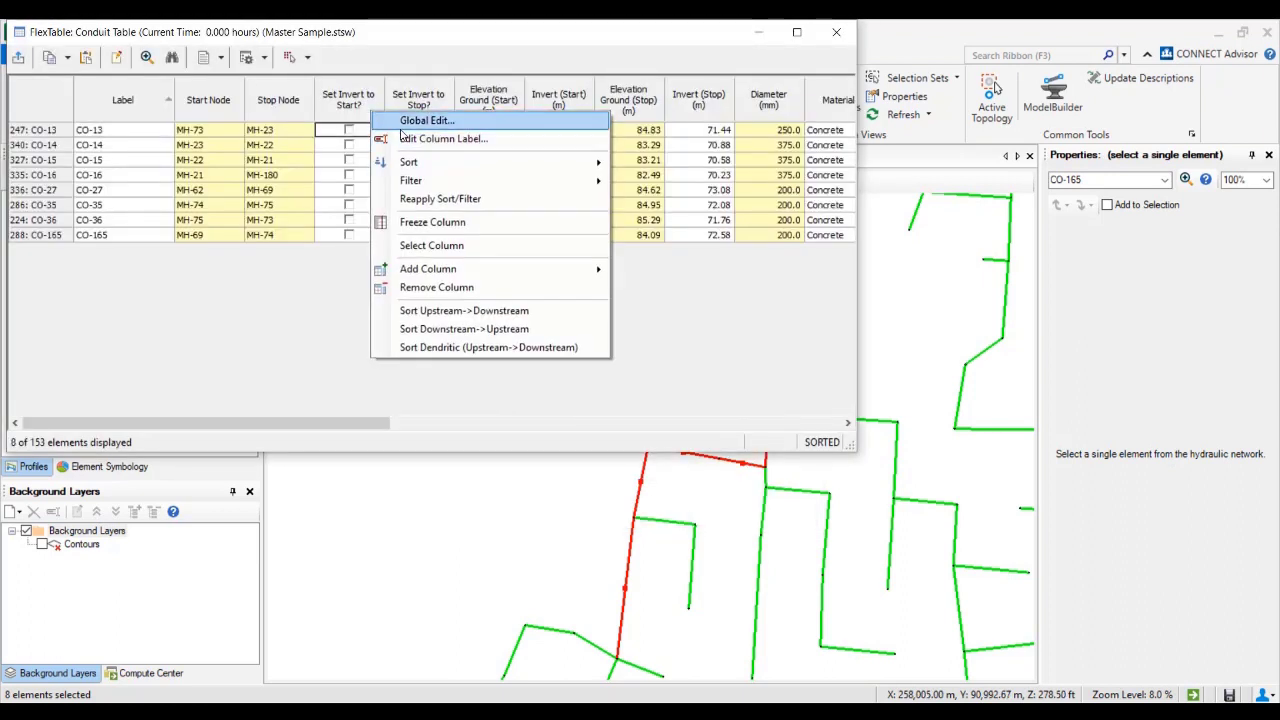
click(403, 125)
click(568, 327)
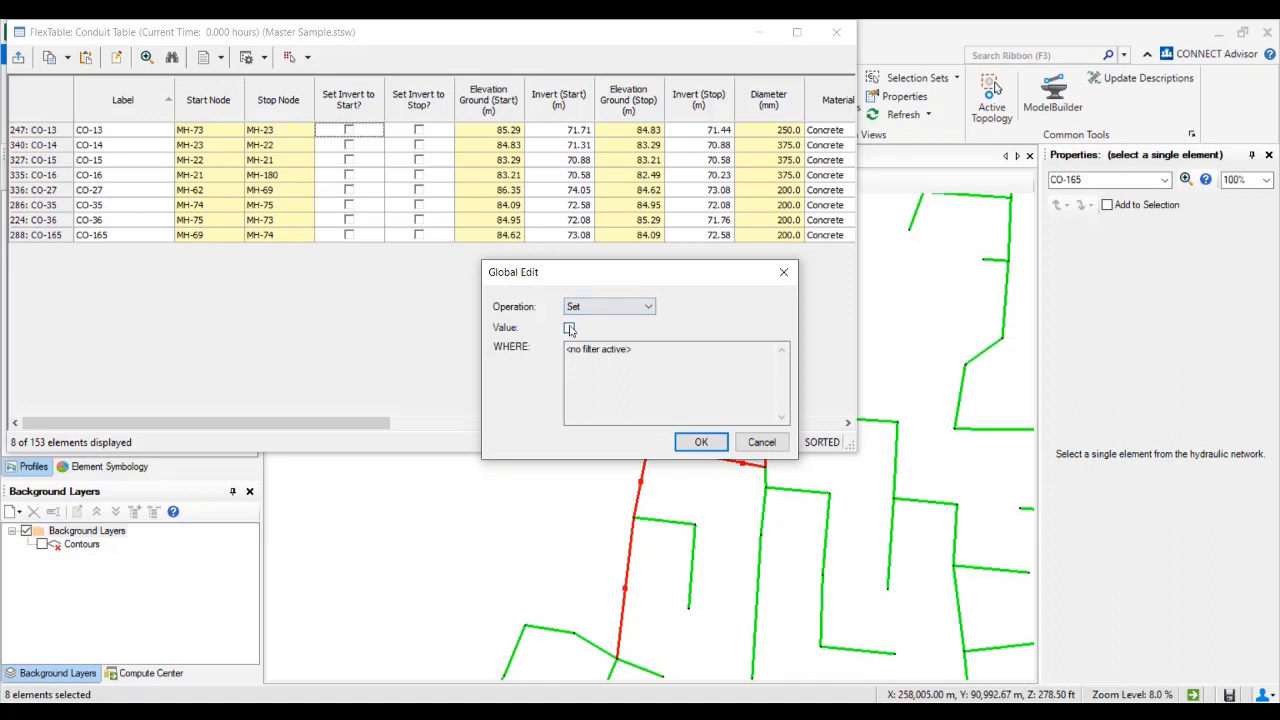
click(701, 442)
right_click(426, 106)
click(455, 112)
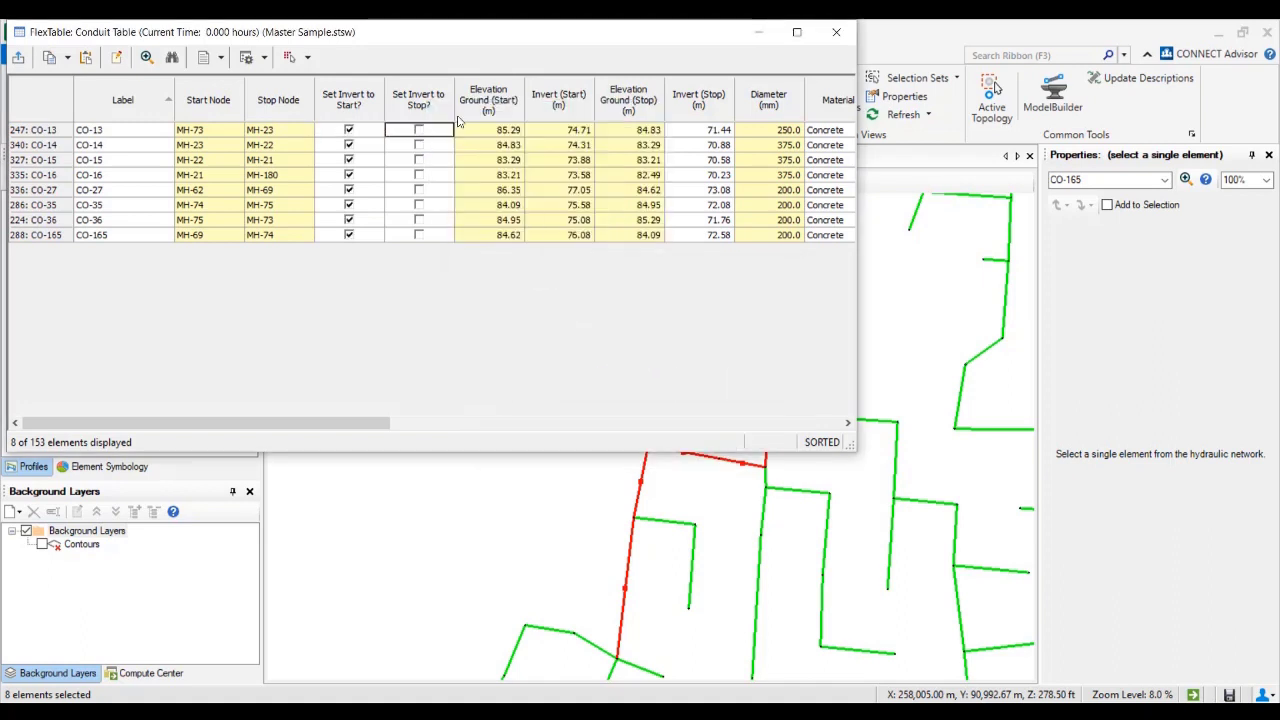
click(569, 328)
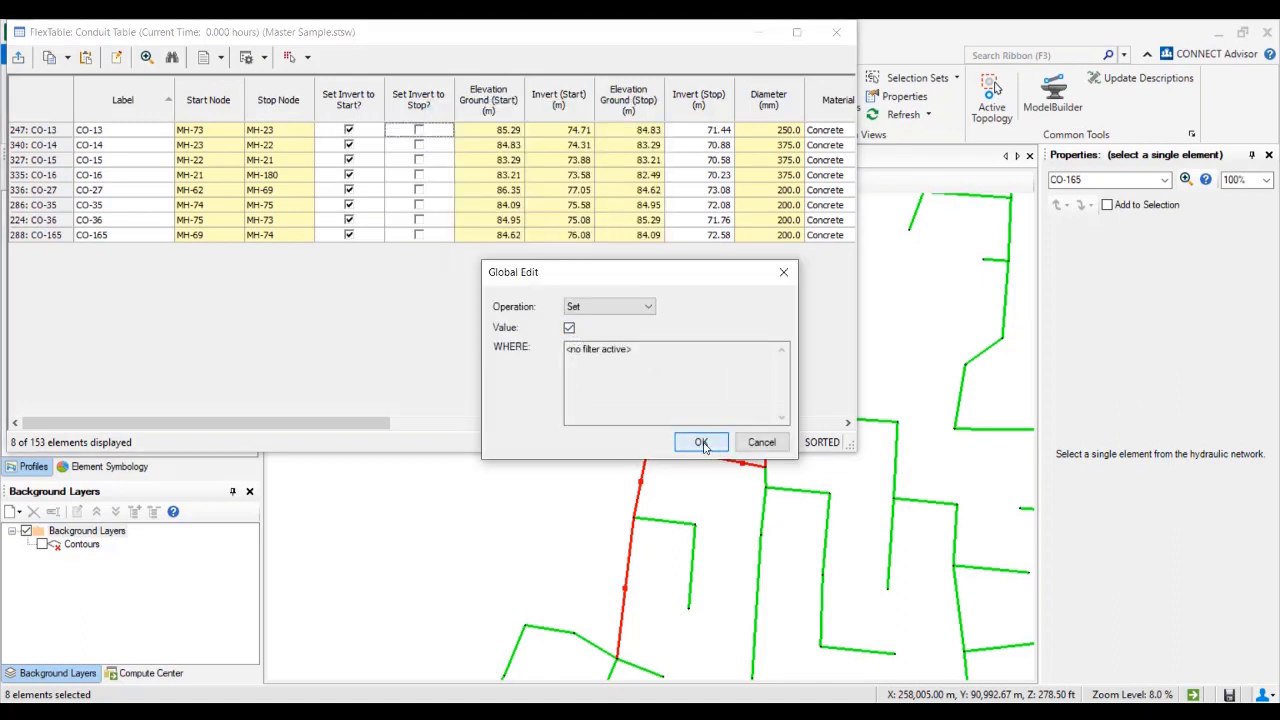
click(701, 442)
click(836, 35)
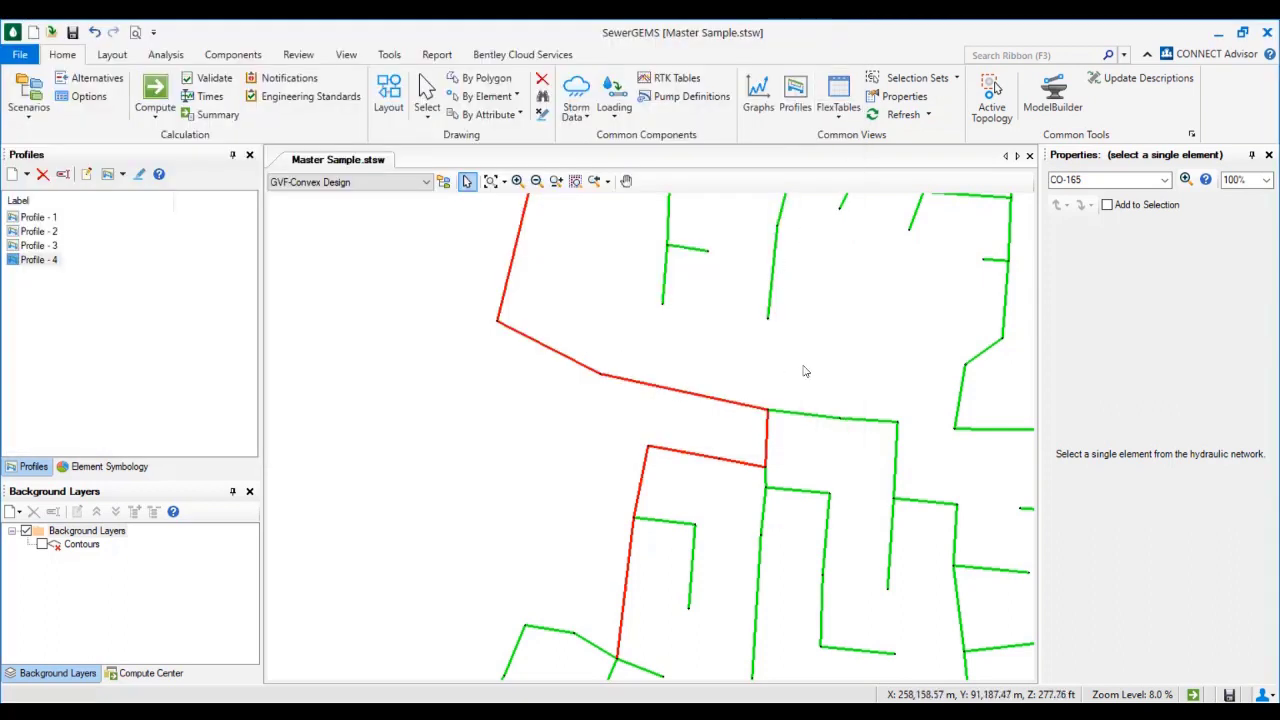
Recompute the sewer network with the raised manhole inverts
scroll(628, 420, down, 3)
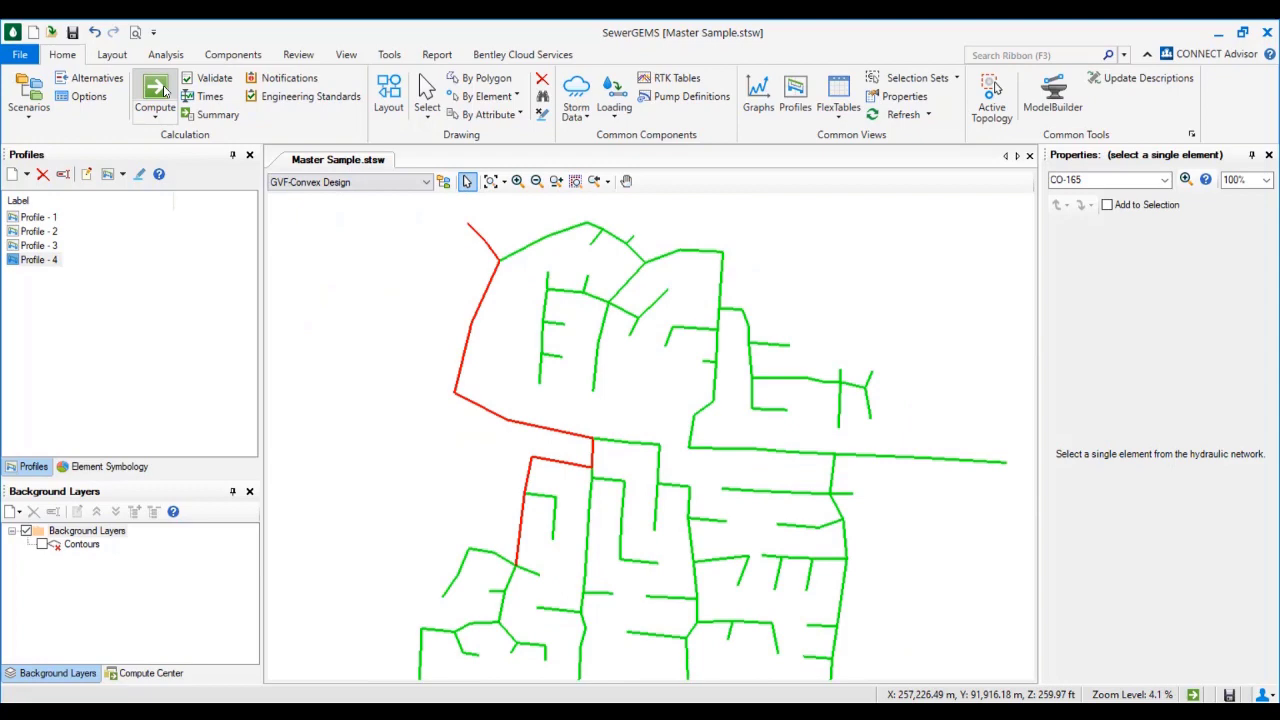
click(160, 95)
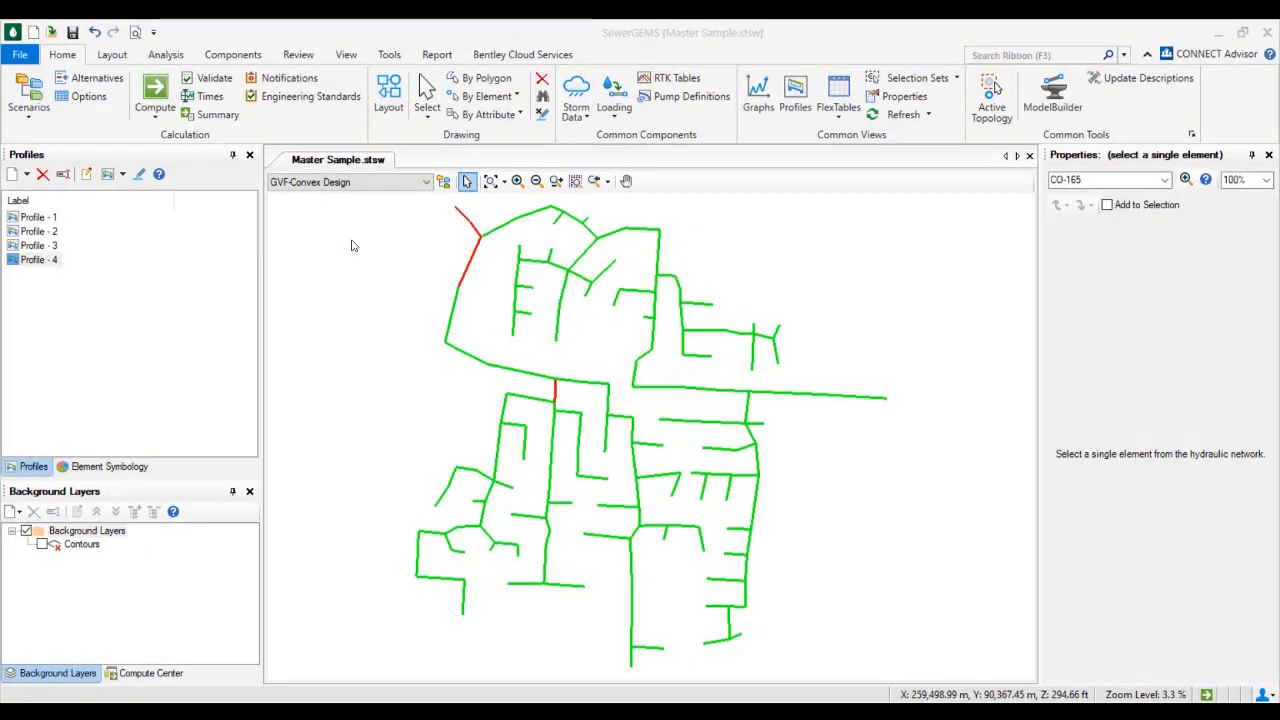
middle_drag(405, 328, 421, 356)
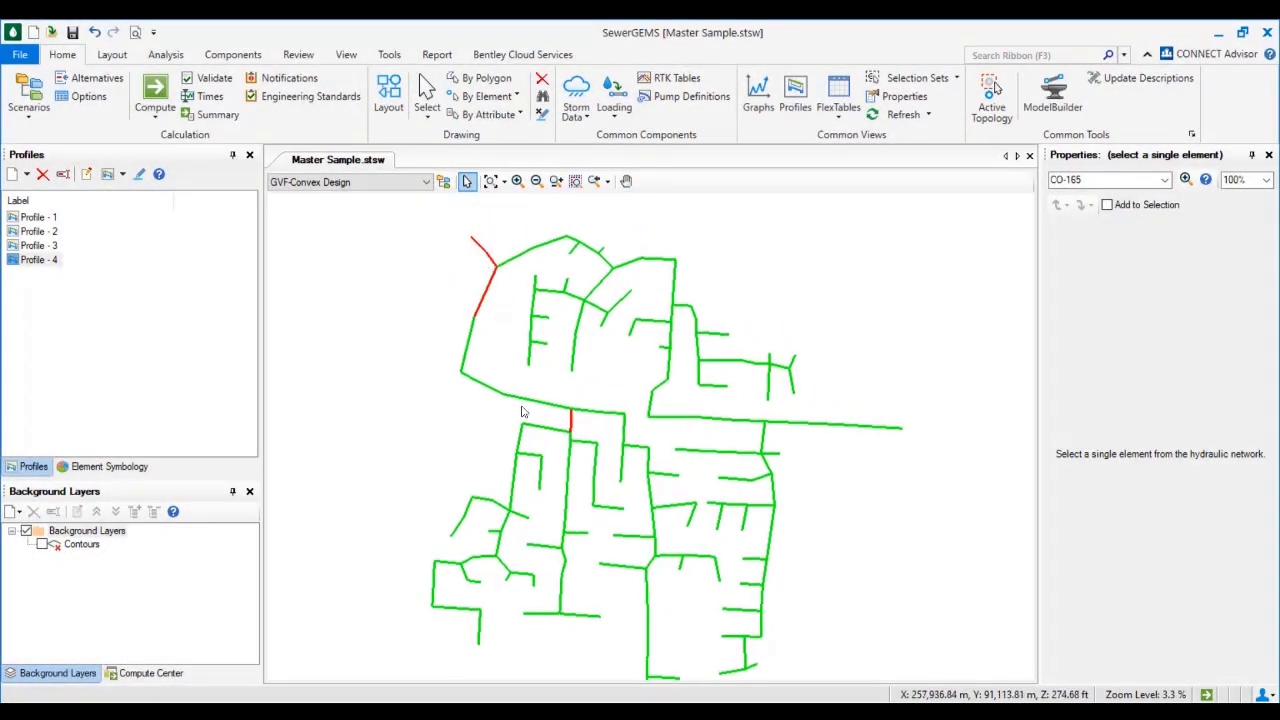
Zoom in on the remaining red pipe labels, then pan and zoom out to show the whole network
scroll(572, 422, up, 3)
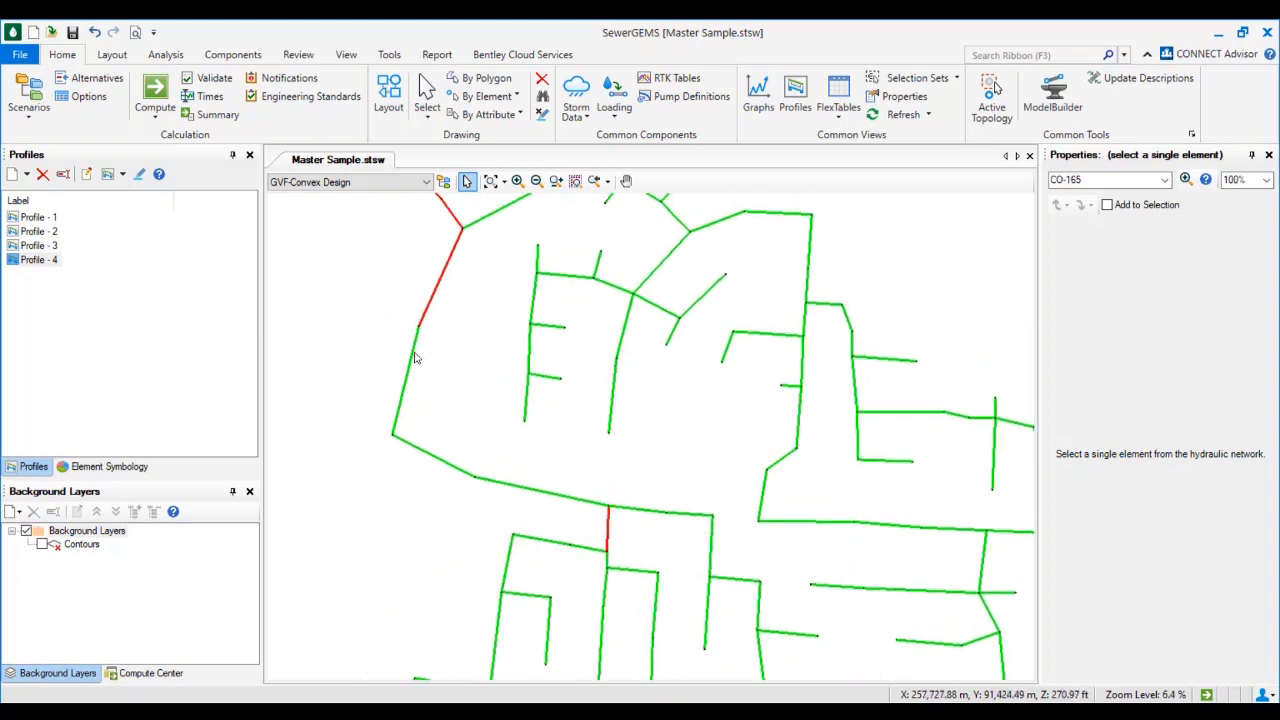
scroll(430, 340, up, 2)
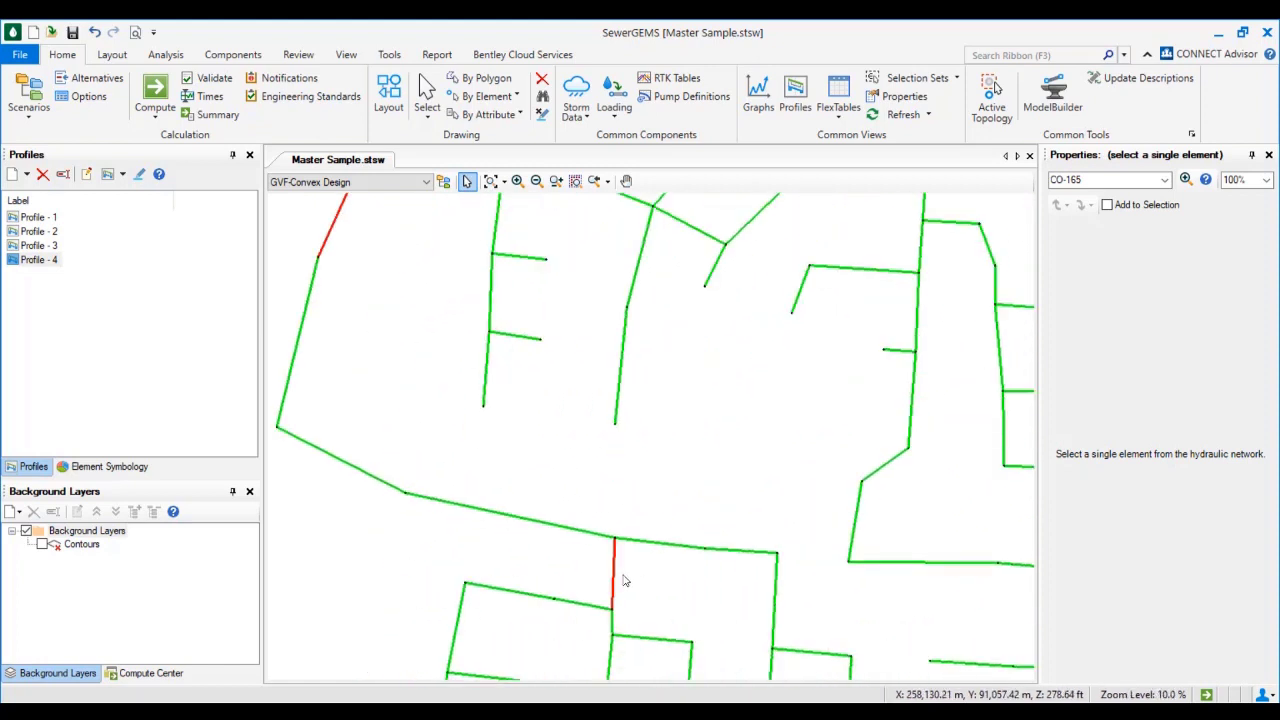
scroll(623, 581, up, 5)
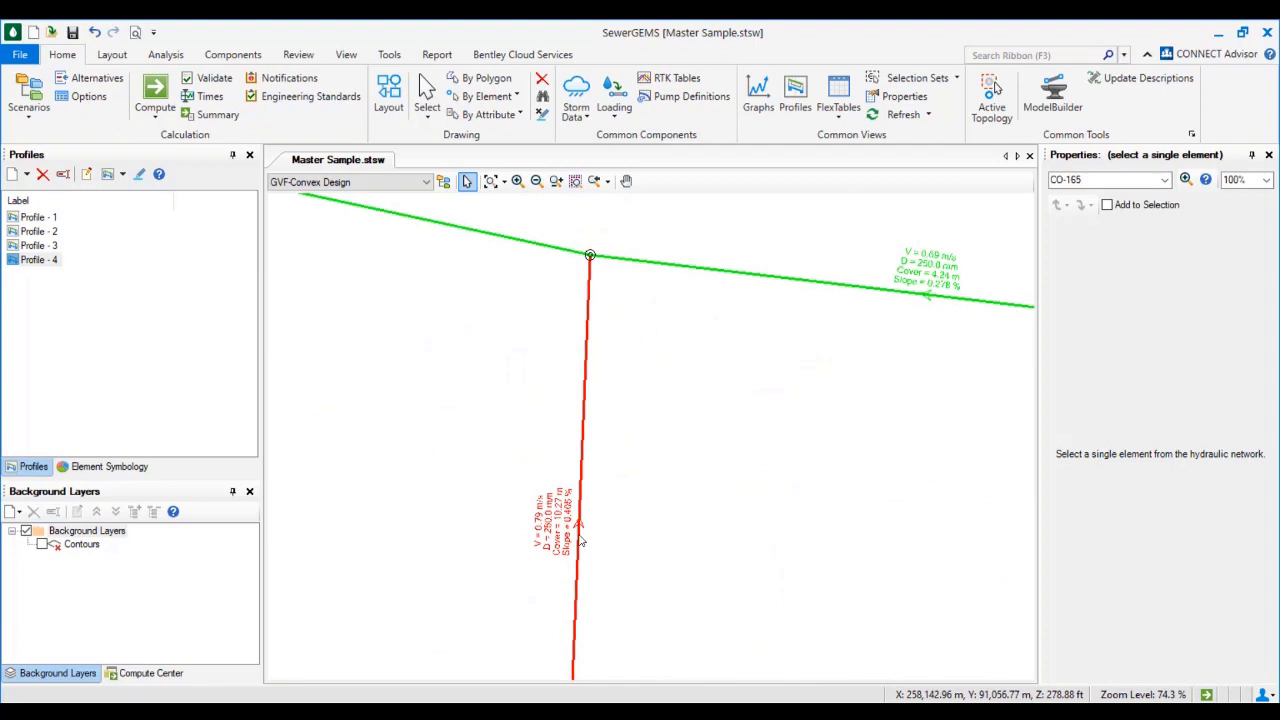
scroll(581, 541, up, 3)
scroll(551, 505, up, 1)
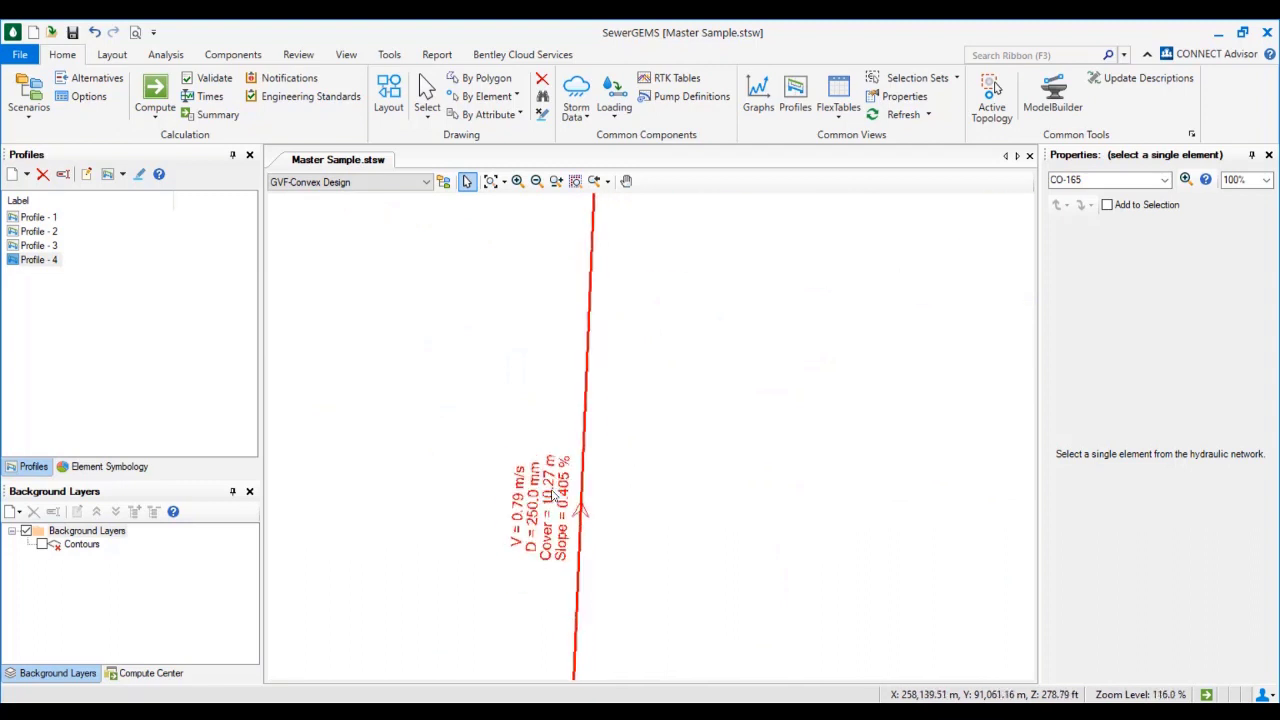
scroll(552, 495, down, 8)
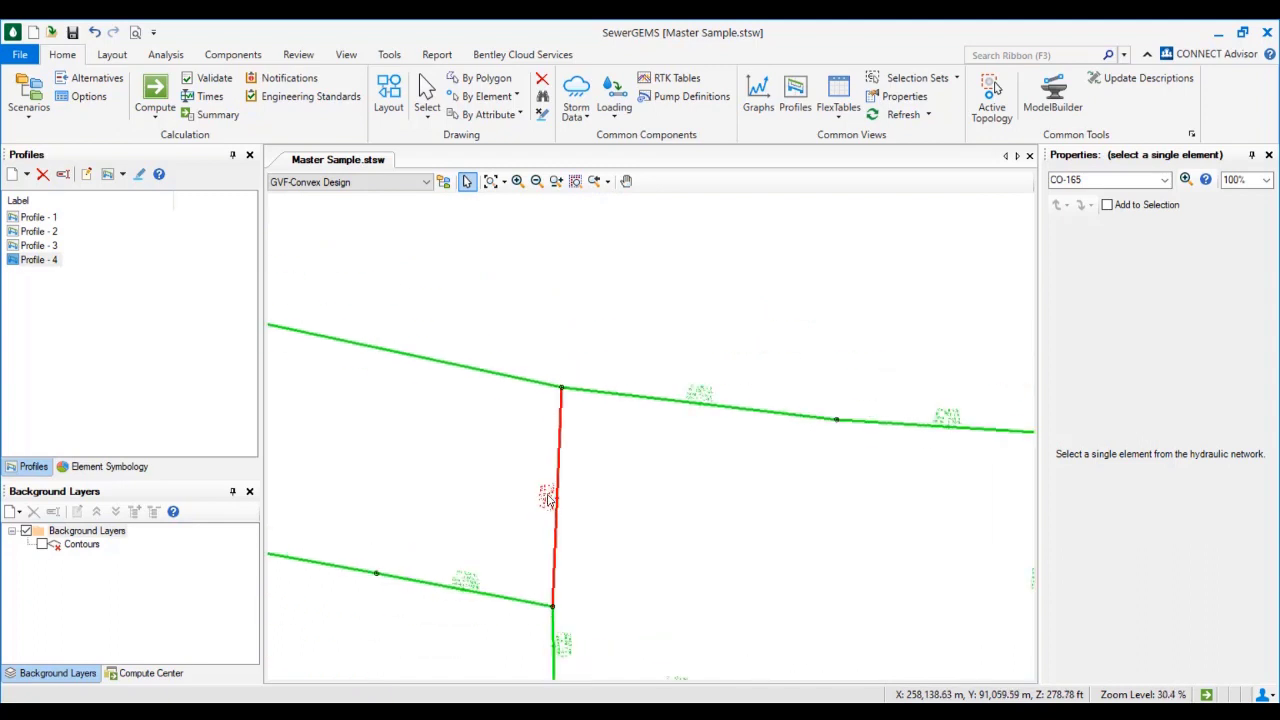
scroll(552, 505, down, 4)
scroll(566, 590, up, 4)
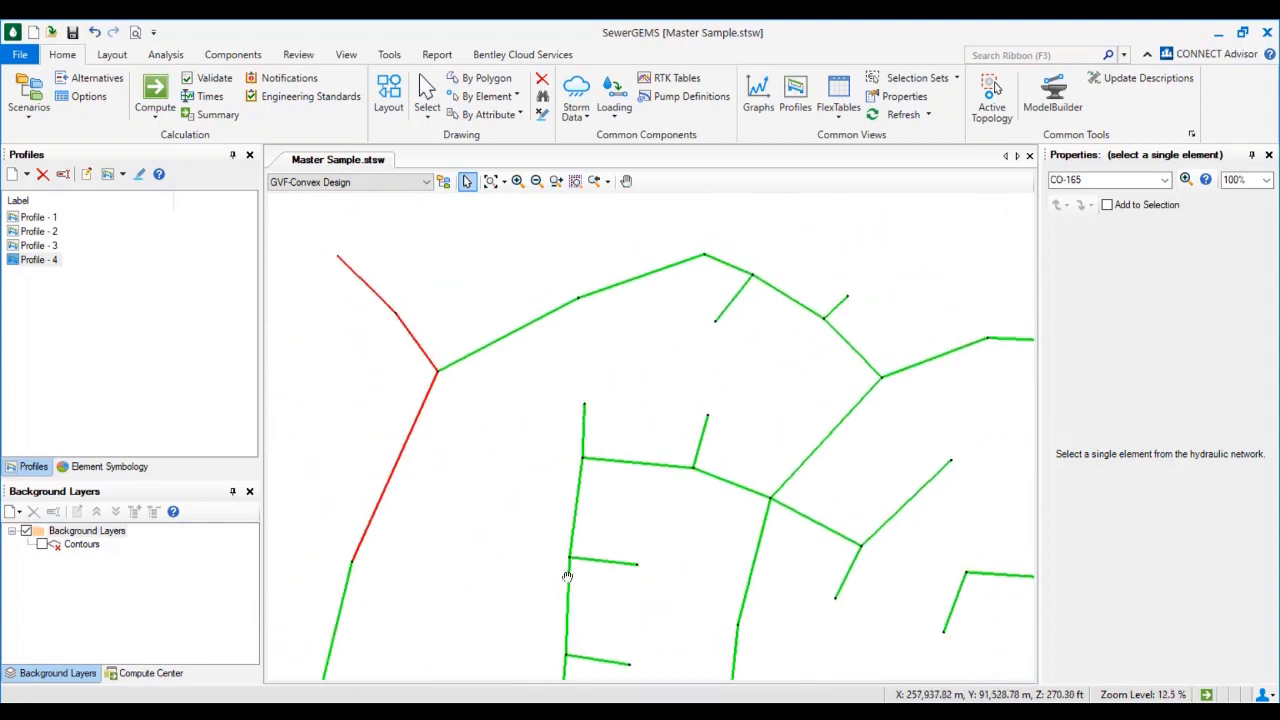
scroll(545, 470, up, 5)
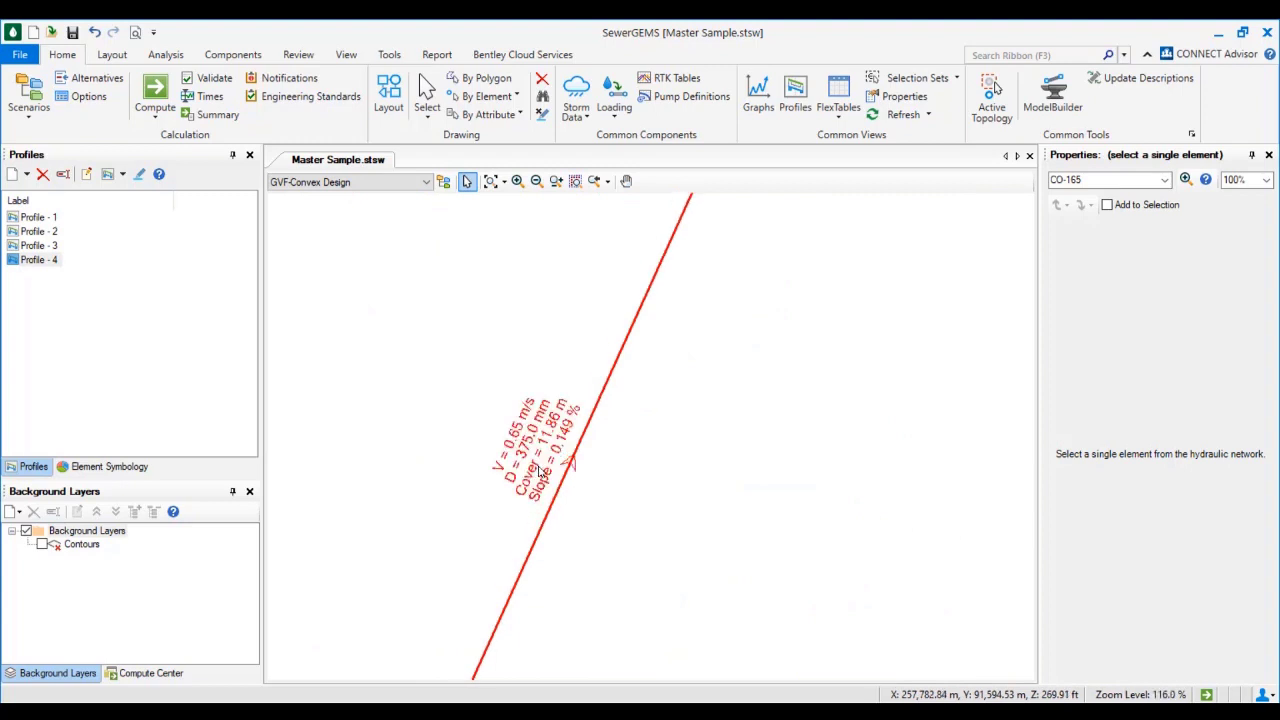
scroll(545, 465, down, 1)
scroll(547, 455, up, 1)
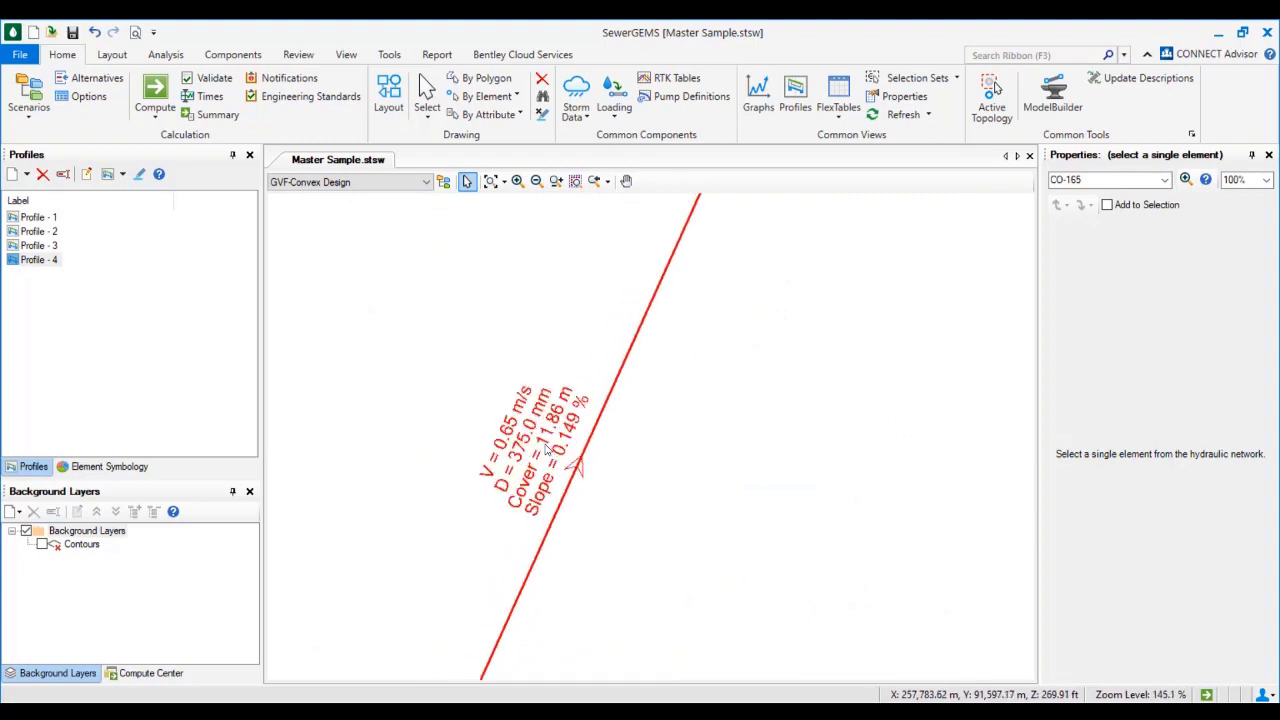
scroll(548, 450, down, 3)
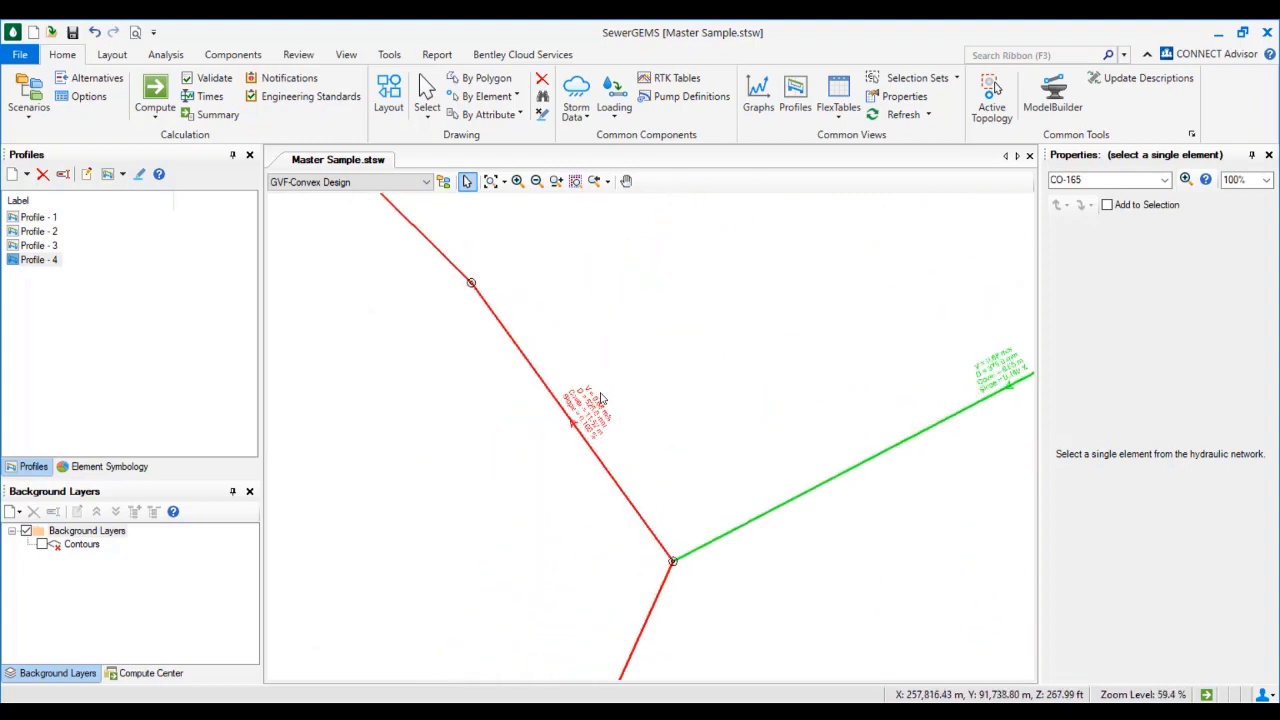
scroll(601, 399, up, 1)
scroll(590, 400, down, 2)
scroll(523, 406, down, 1)
scroll(450, 341, up, 1)
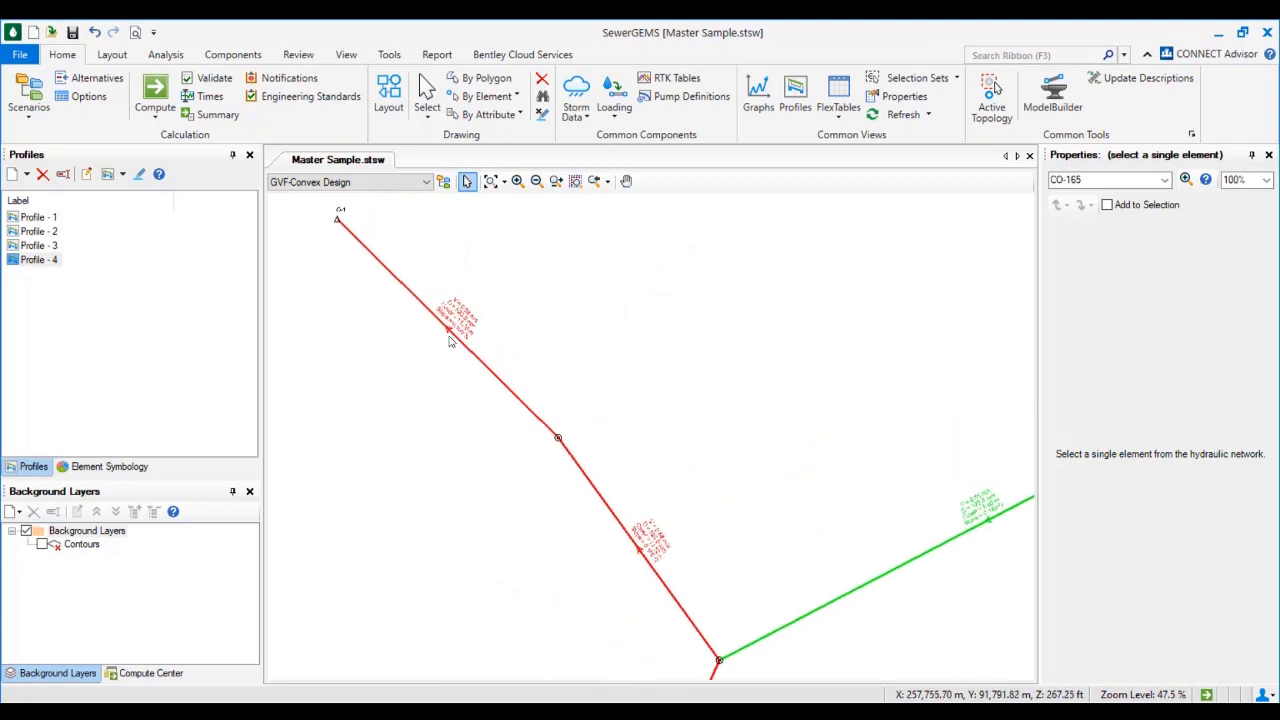
scroll(594, 491, down, 2)
scroll(534, 426, up, 1)
scroll(523, 463, down, 1)
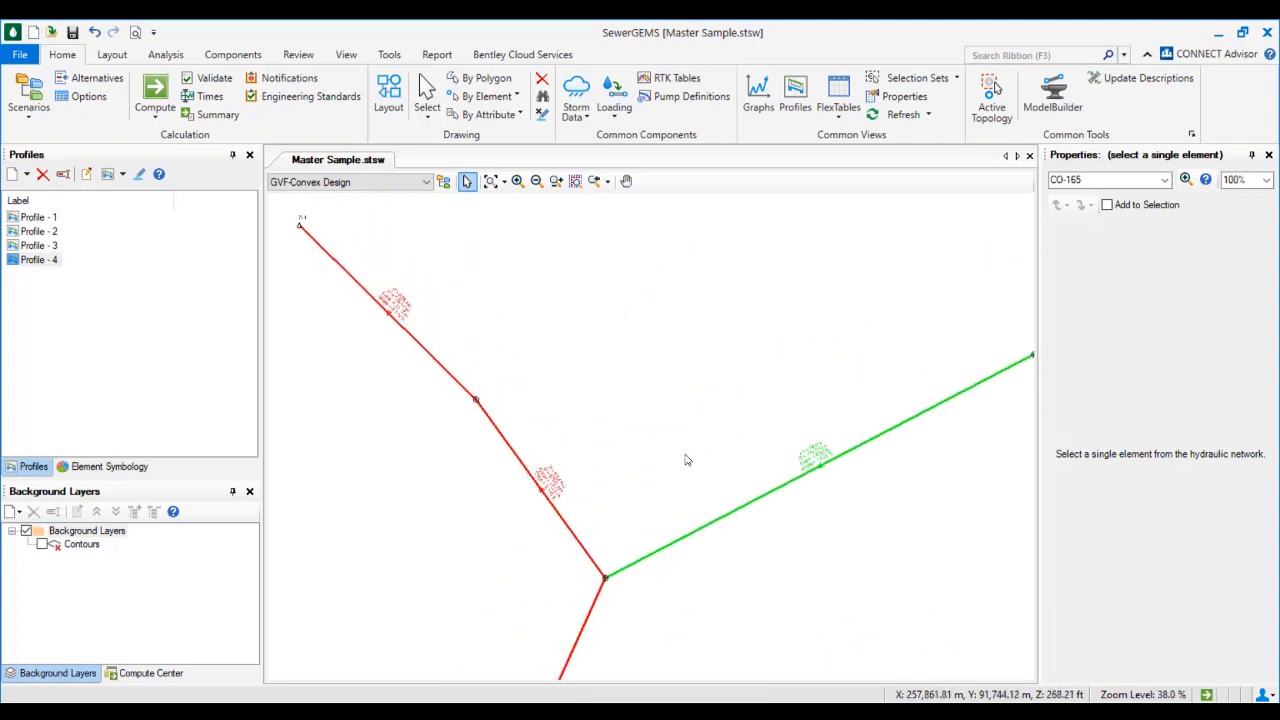
scroll(686, 460, down, 1)
scroll(491, 523, up, 1)
scroll(602, 449, down, 1)
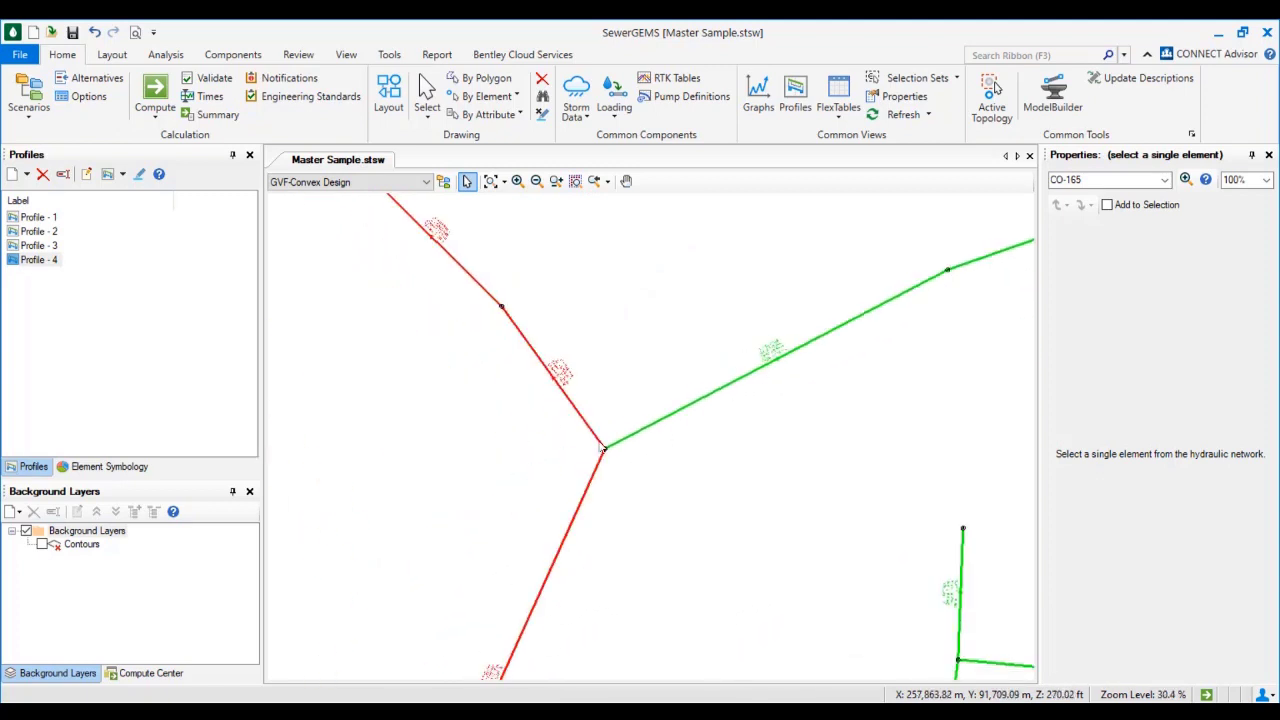
scroll(602, 449, up, 7)
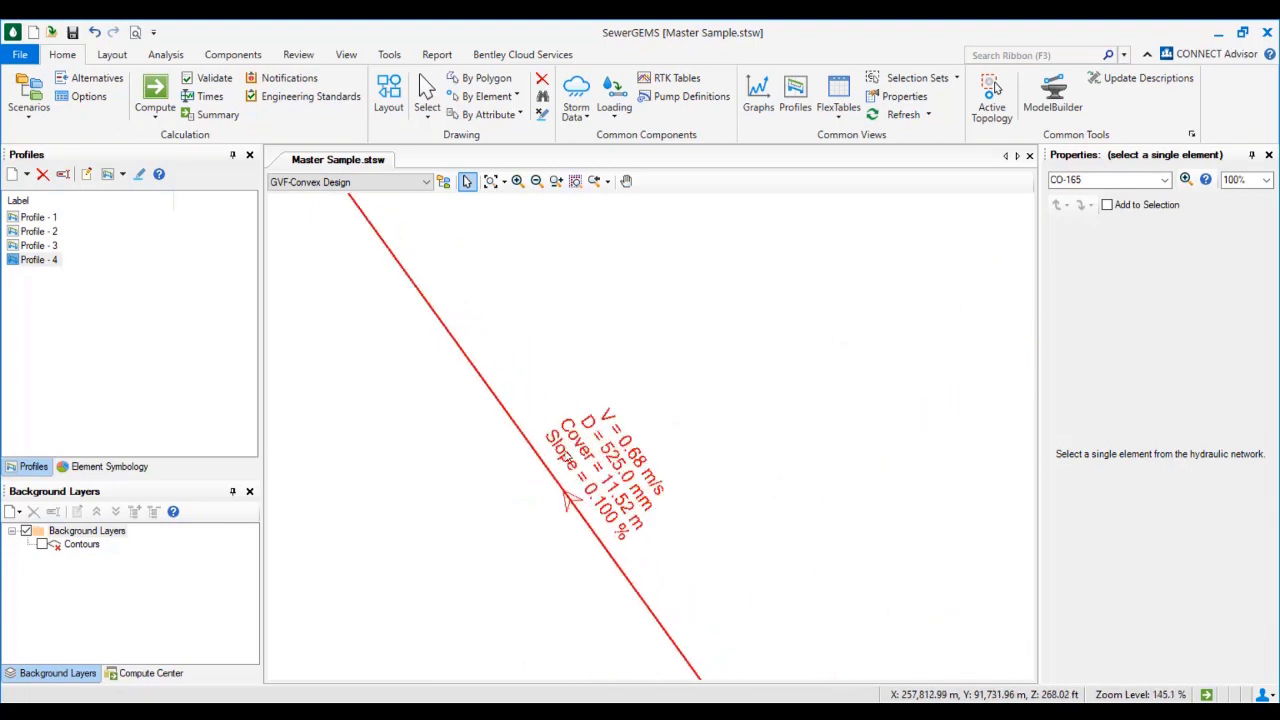
scroll(604, 414, down, 7)
scroll(490, 330, up, 3)
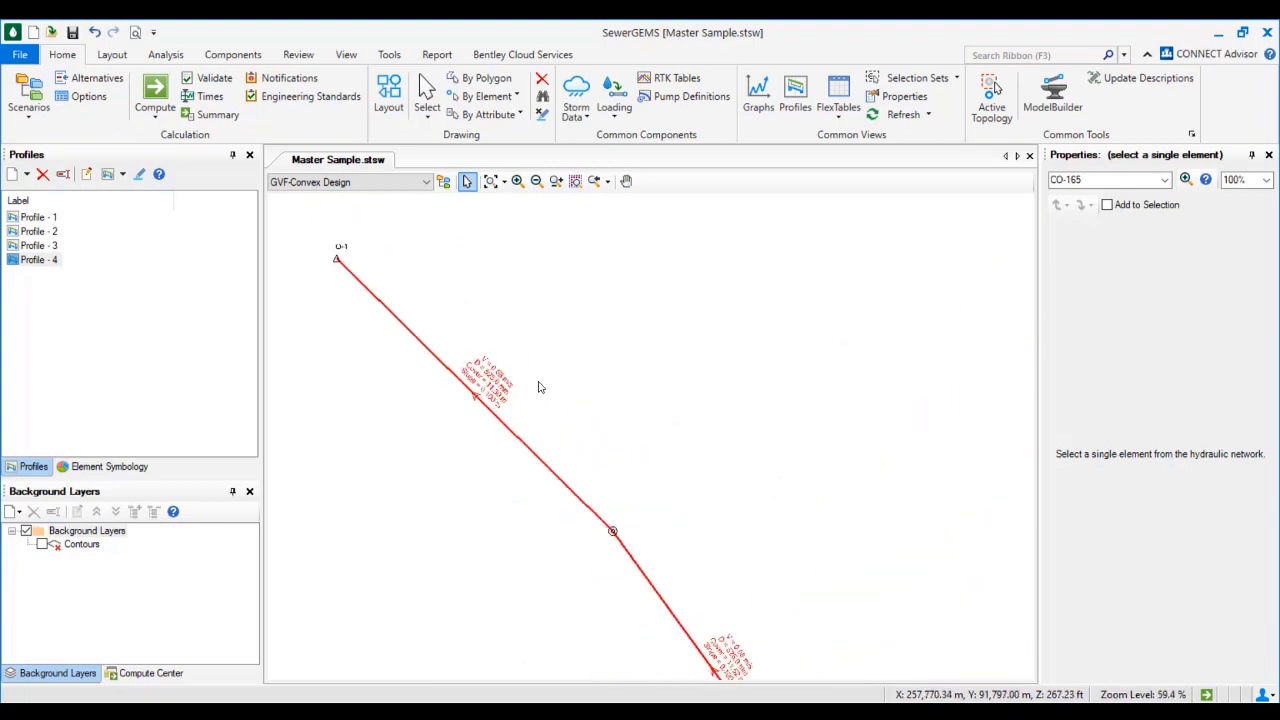
mouse_move(510, 395)
middle_down()
mouse_move(510, 326)
mouse_move(583, 336)
middle_up()
scroll(529, 342, down, 4)
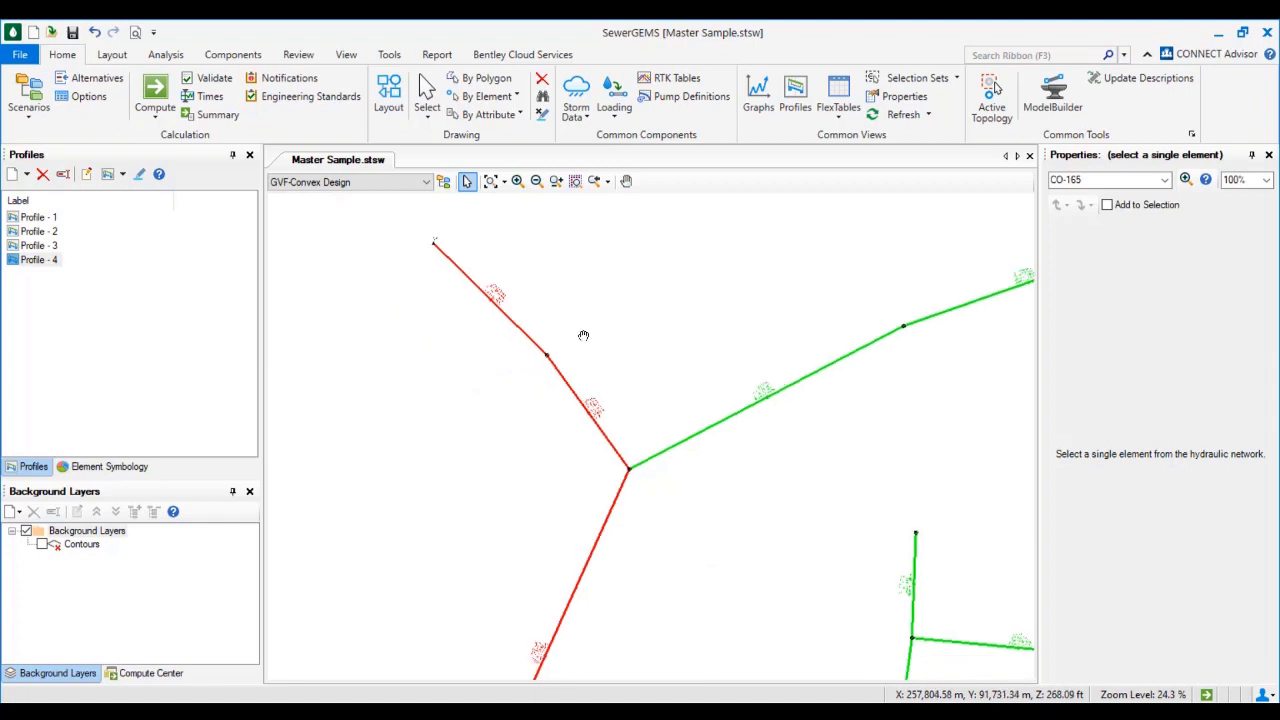
scroll(583, 336, down, 8)
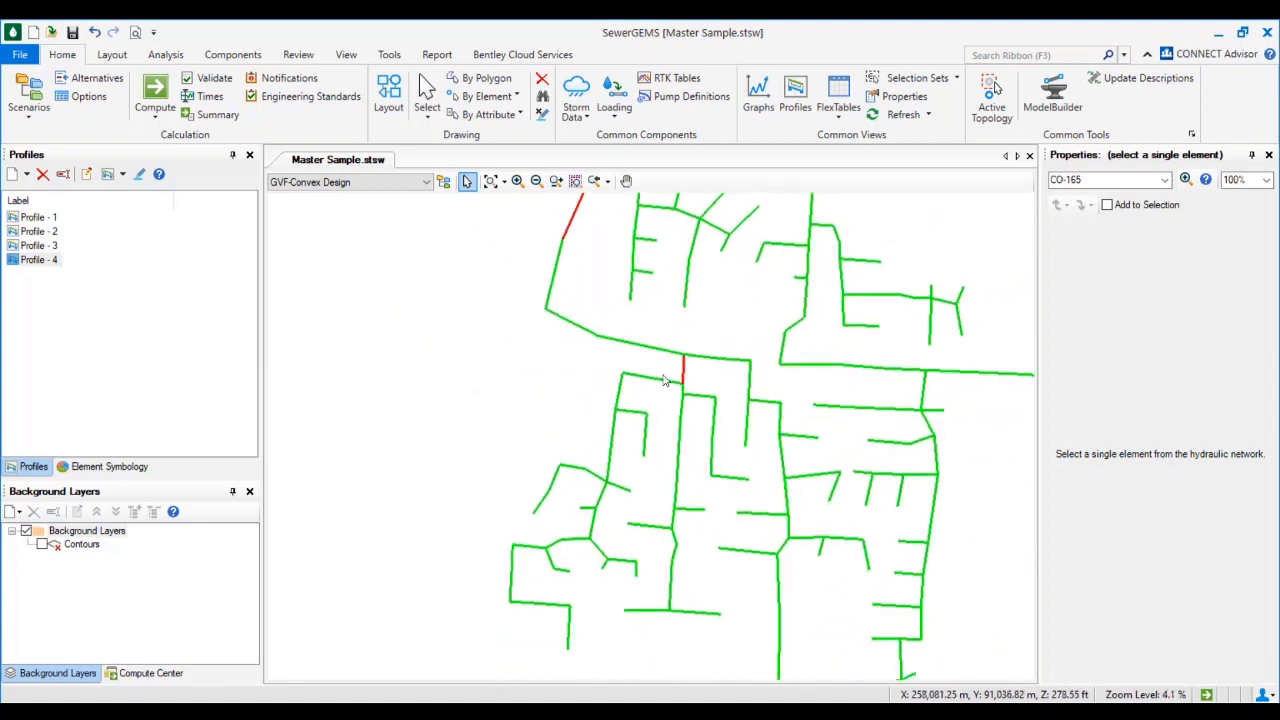
scroll(700, 395, up, 1)
scroll(620, 420, up, 1)
scroll(645, 412, down, 3)
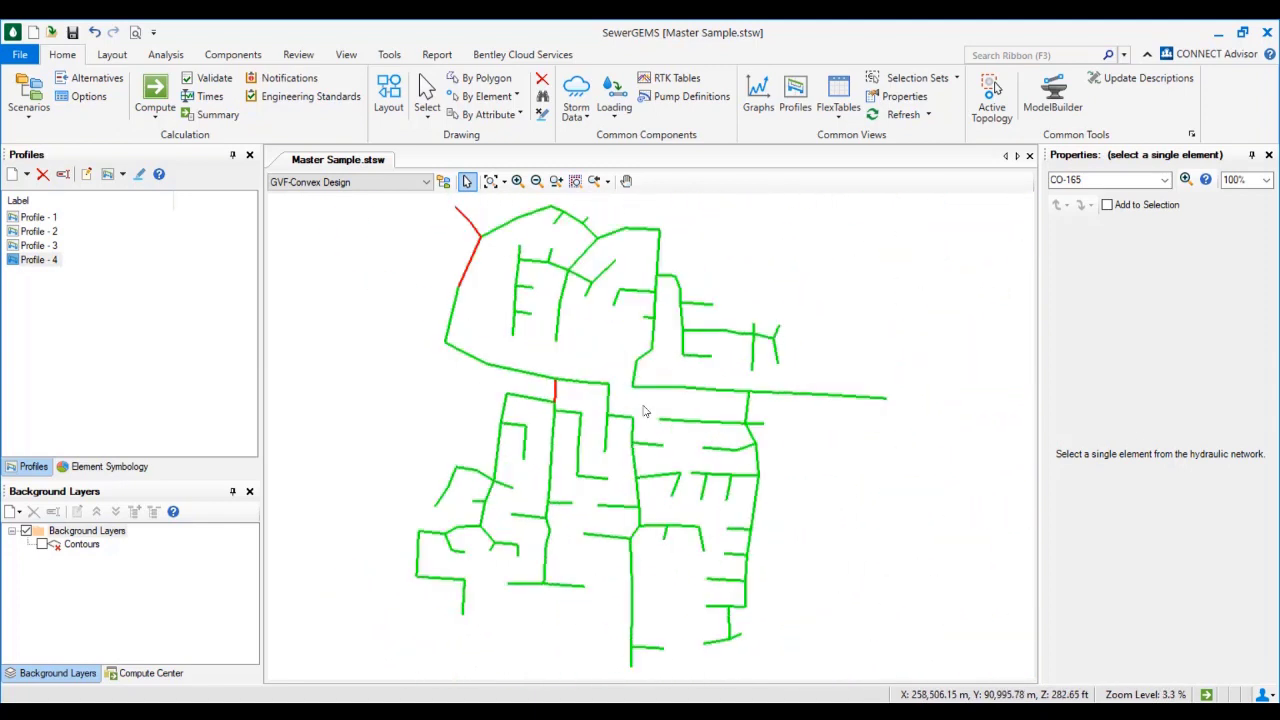
scroll(566, 403, up, 7)
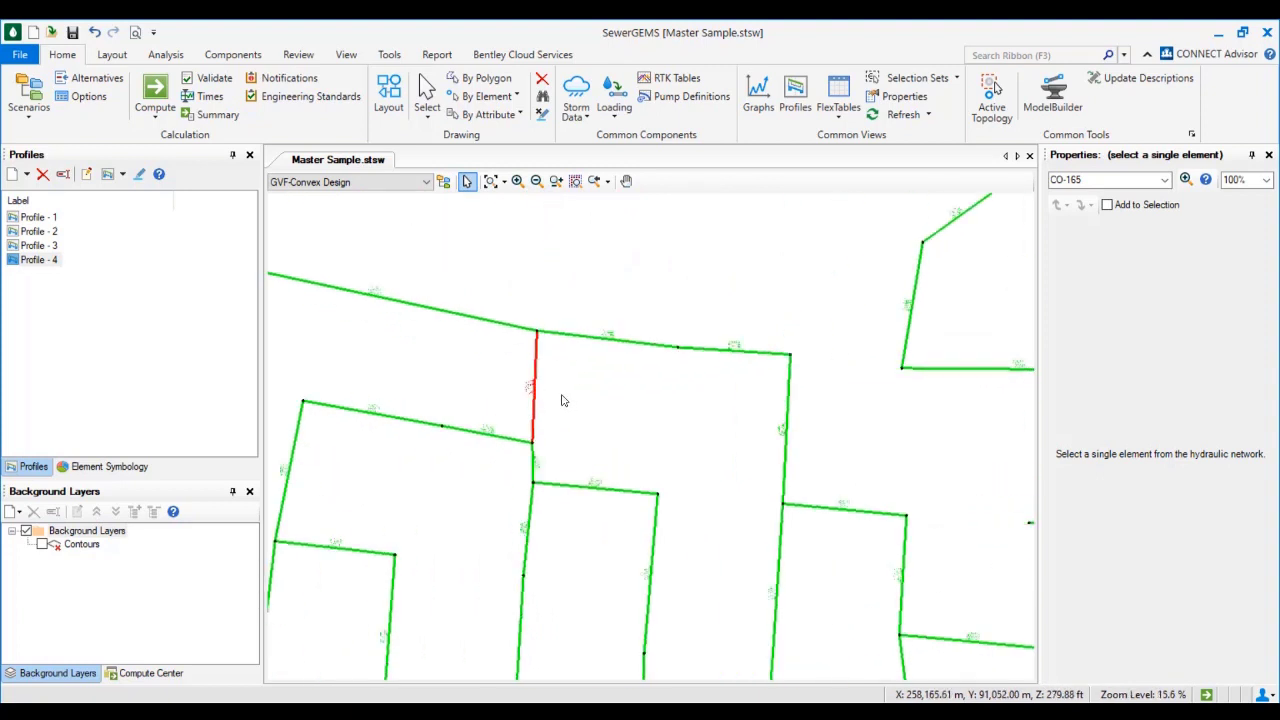
middle_drag(483, 400, 558, 453)
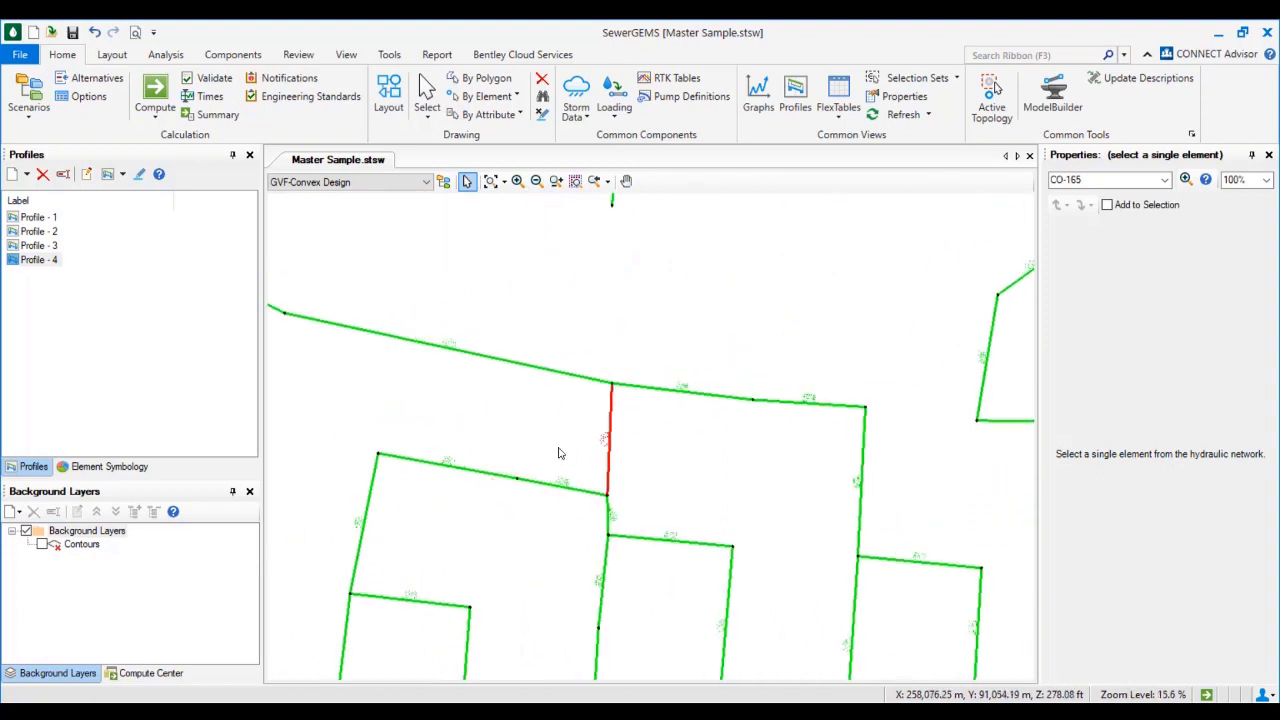
middle_drag(480, 443, 638, 475)
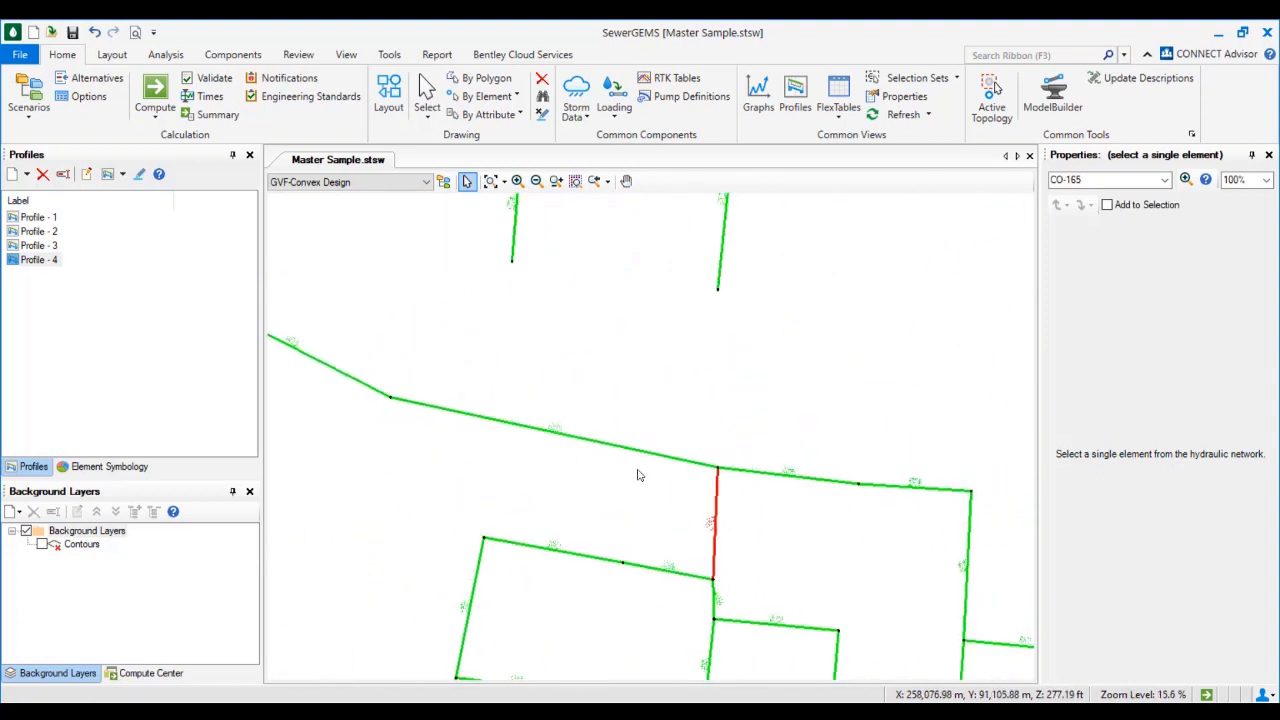
scroll(565, 374, down, 4)
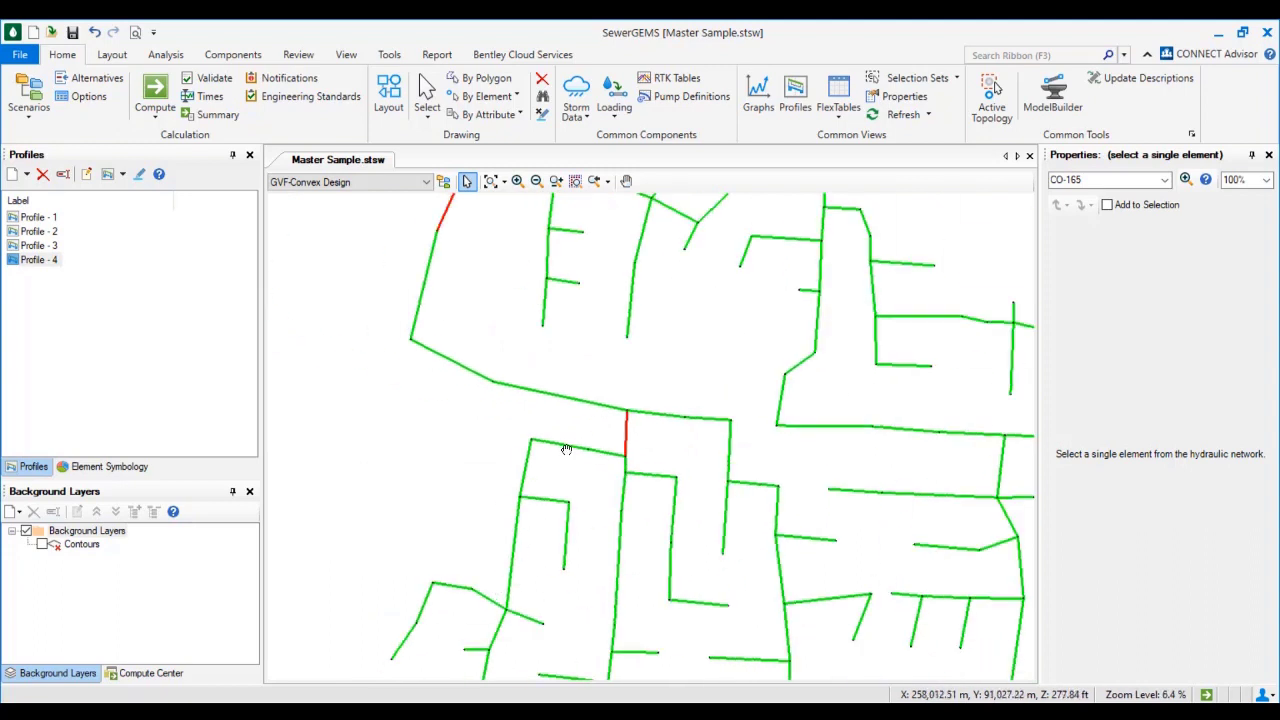
middle_drag(566, 450, 568, 506)
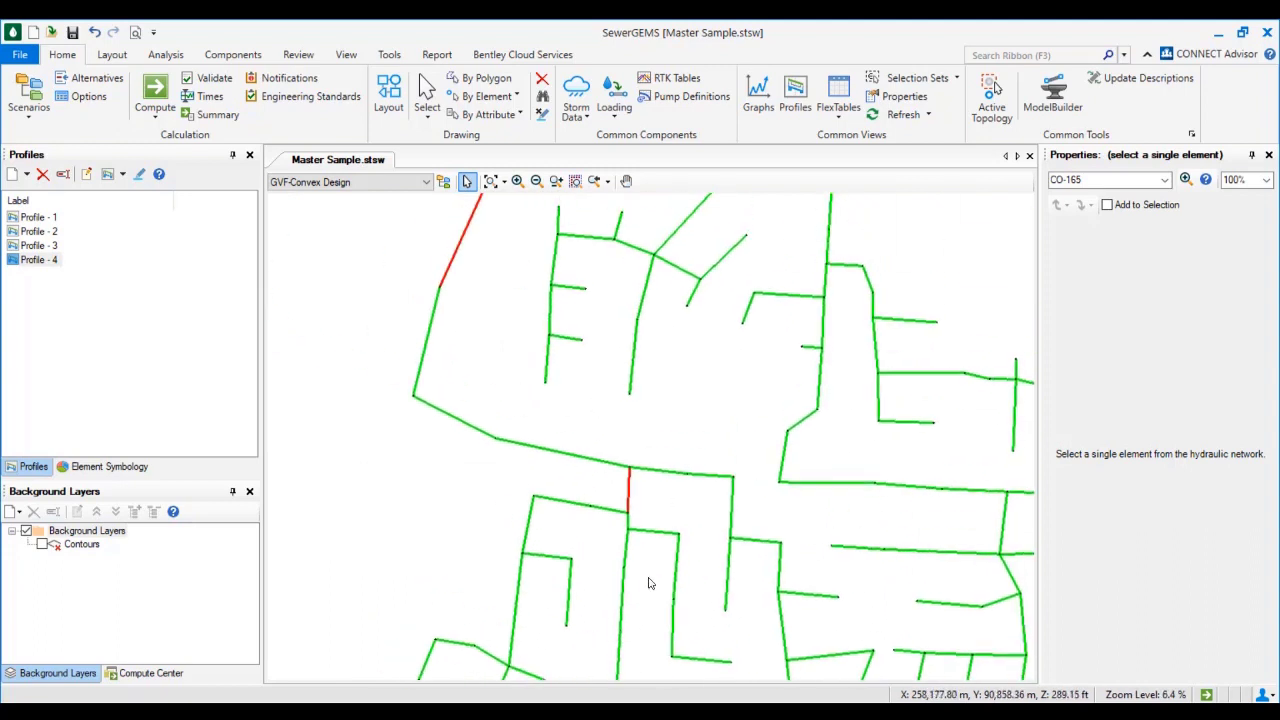
middle_drag(683, 443, 543, 477)
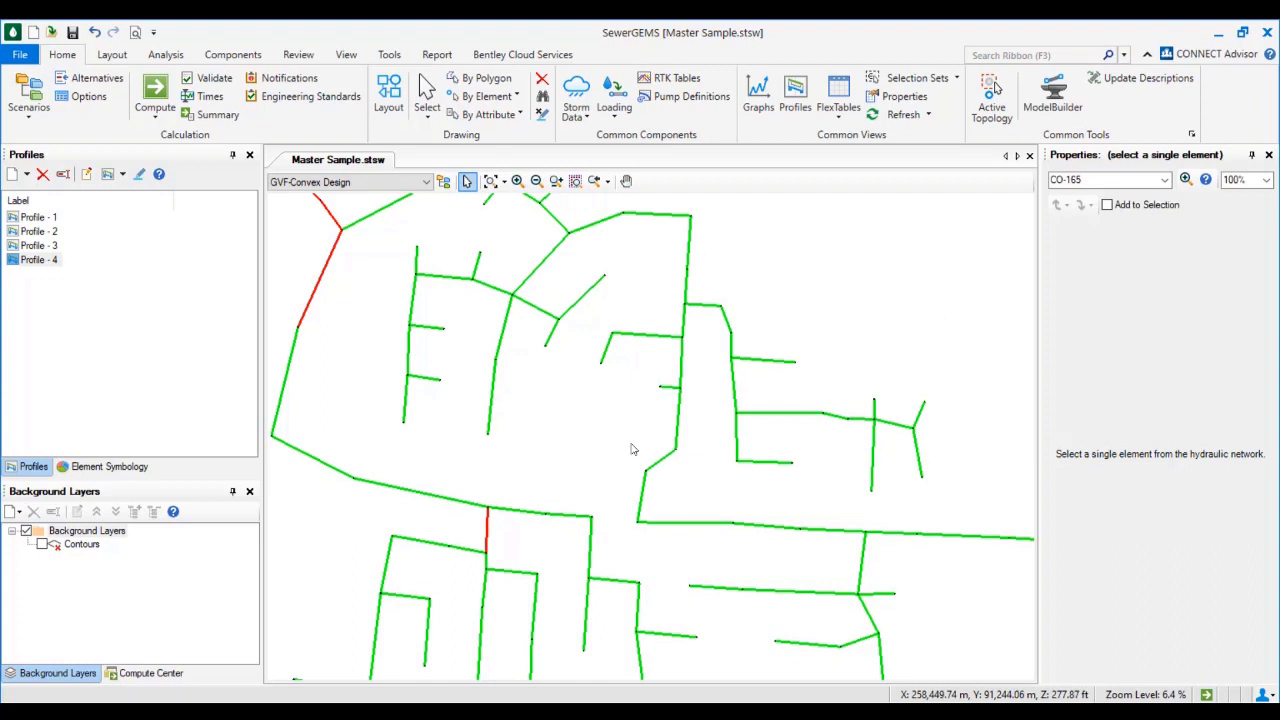
scroll(631, 449, down, 2)
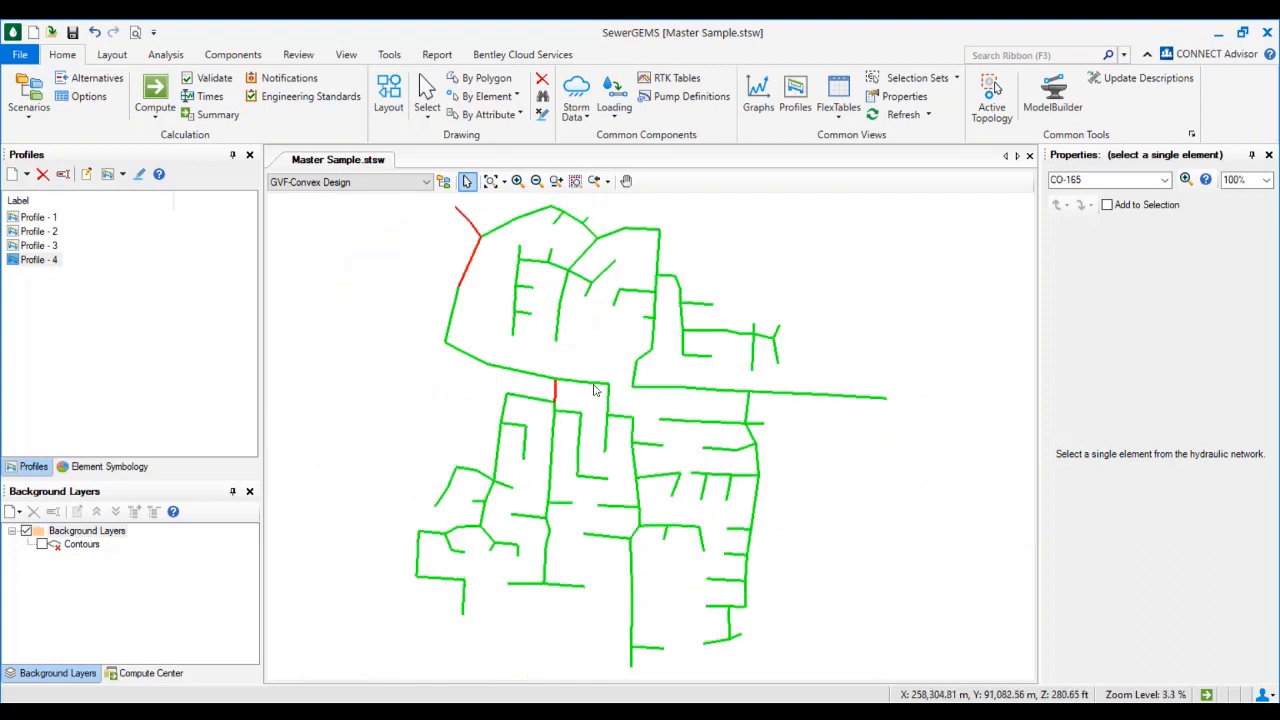
scroll(556, 400, up, 1)
scroll(556, 403, up, 5)
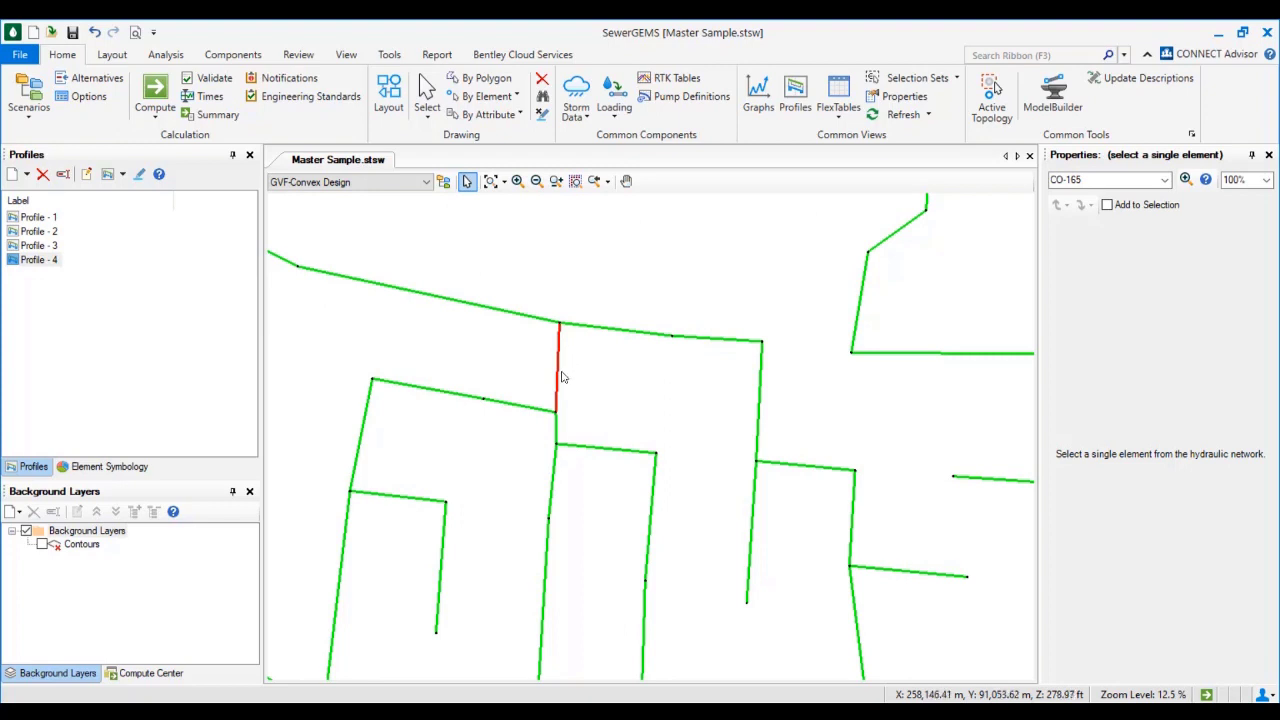
scroll(557, 374, up, 3)
scroll(612, 424, down, 8)
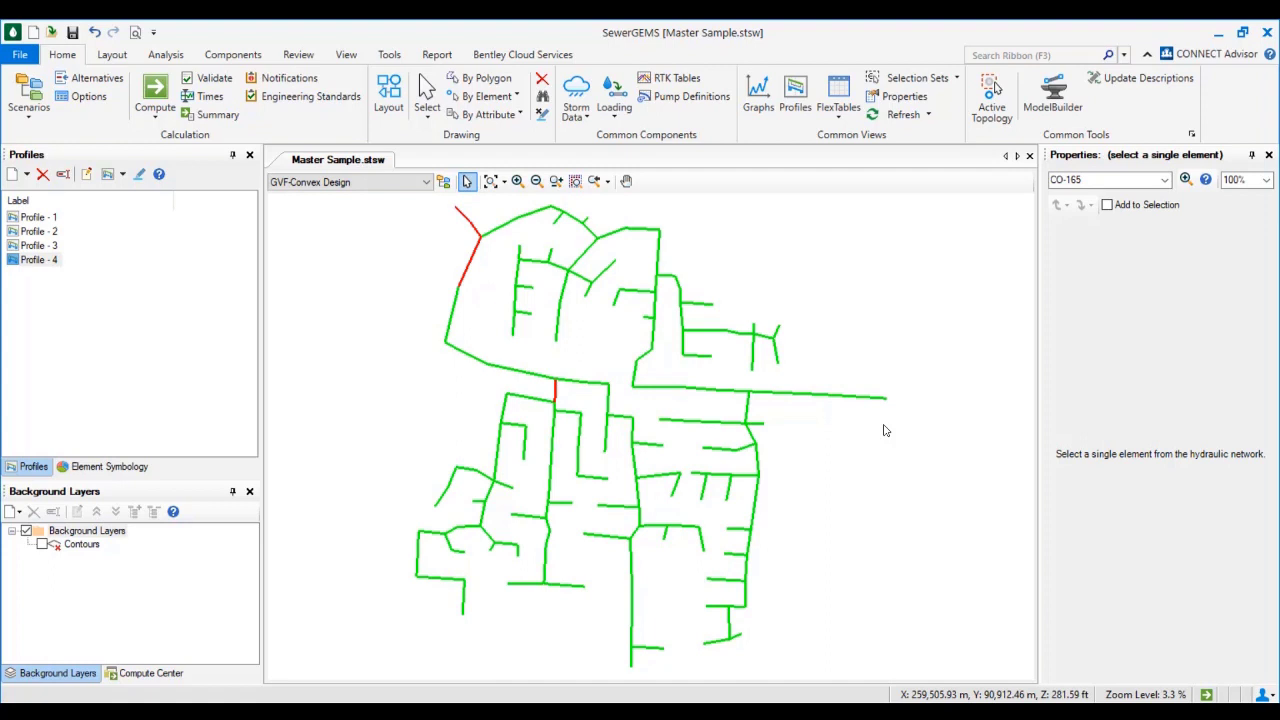
middle_drag(547, 349, 563, 393)
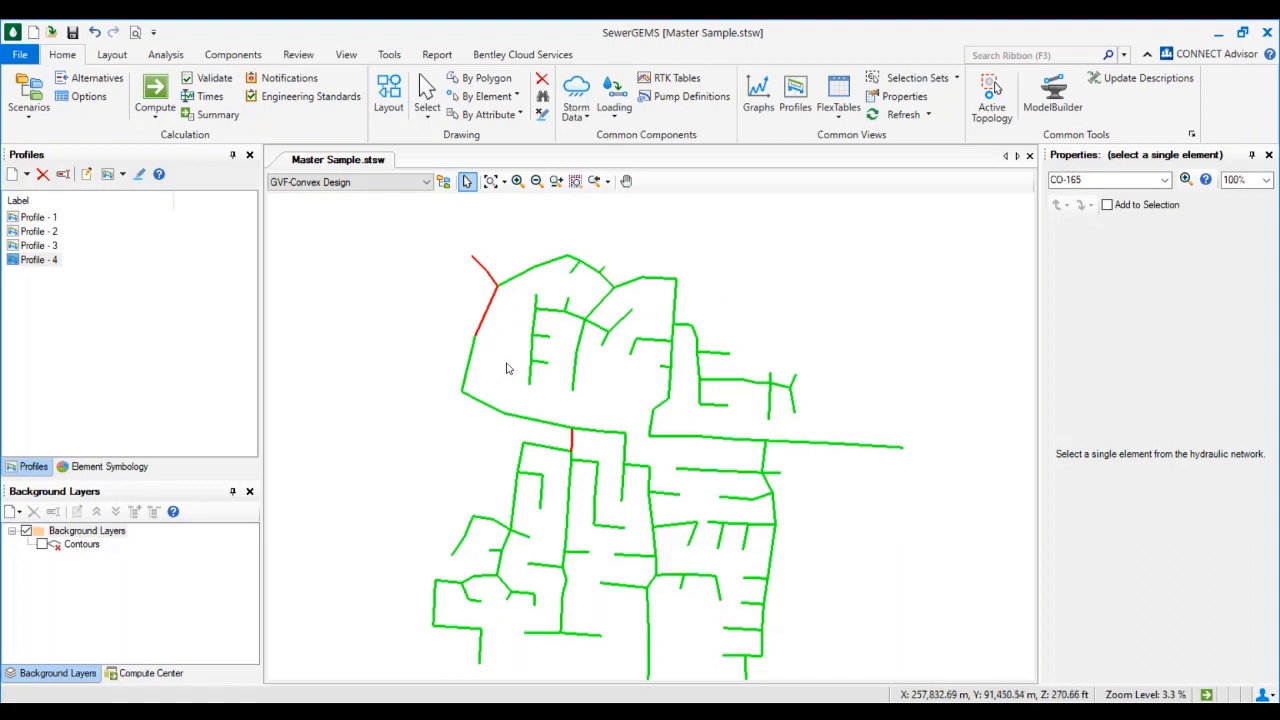
middle_drag(571, 433, 562, 393)
middle_drag(496, 314, 502, 365)
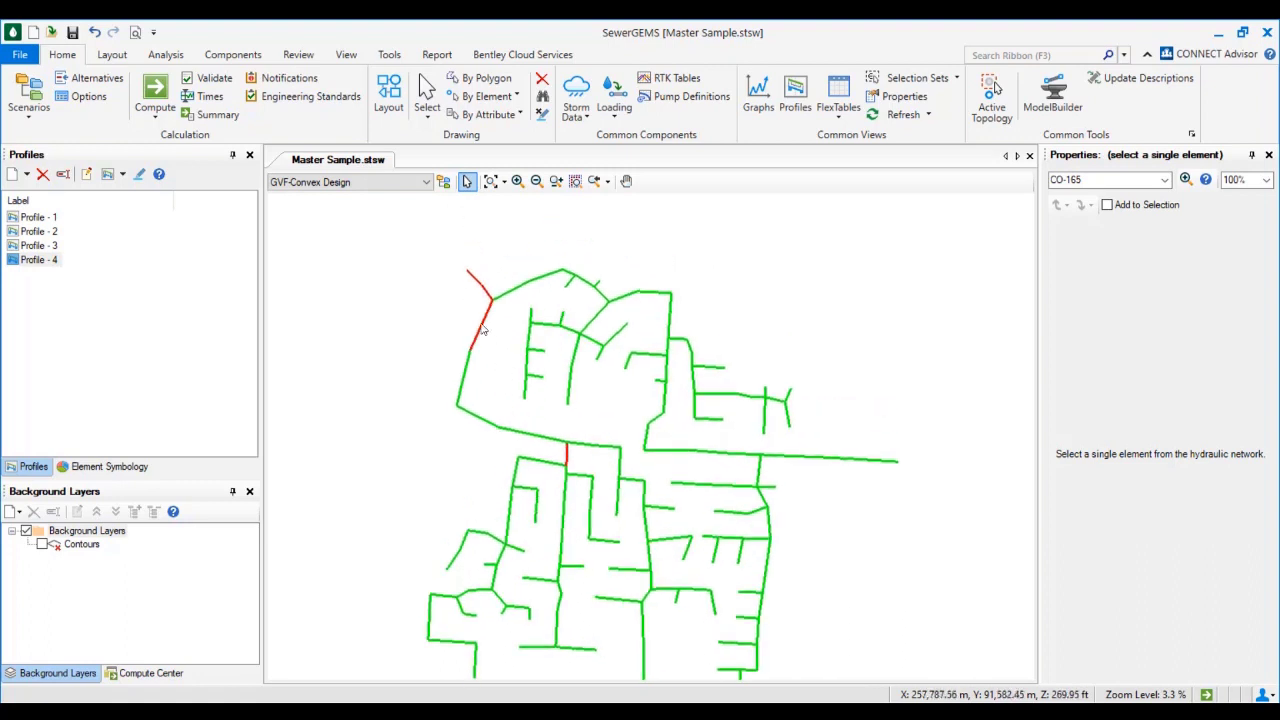
scroll(482, 330, up, 2)
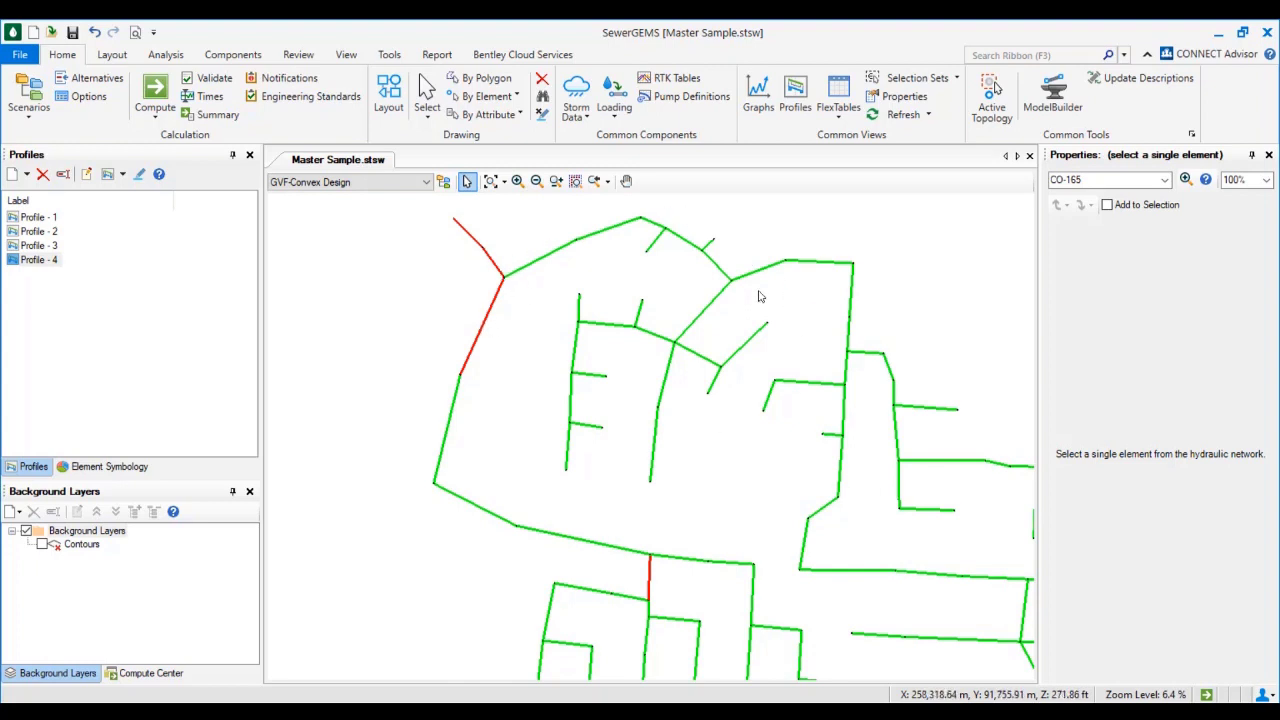
middle_drag(856, 510, 740, 450)
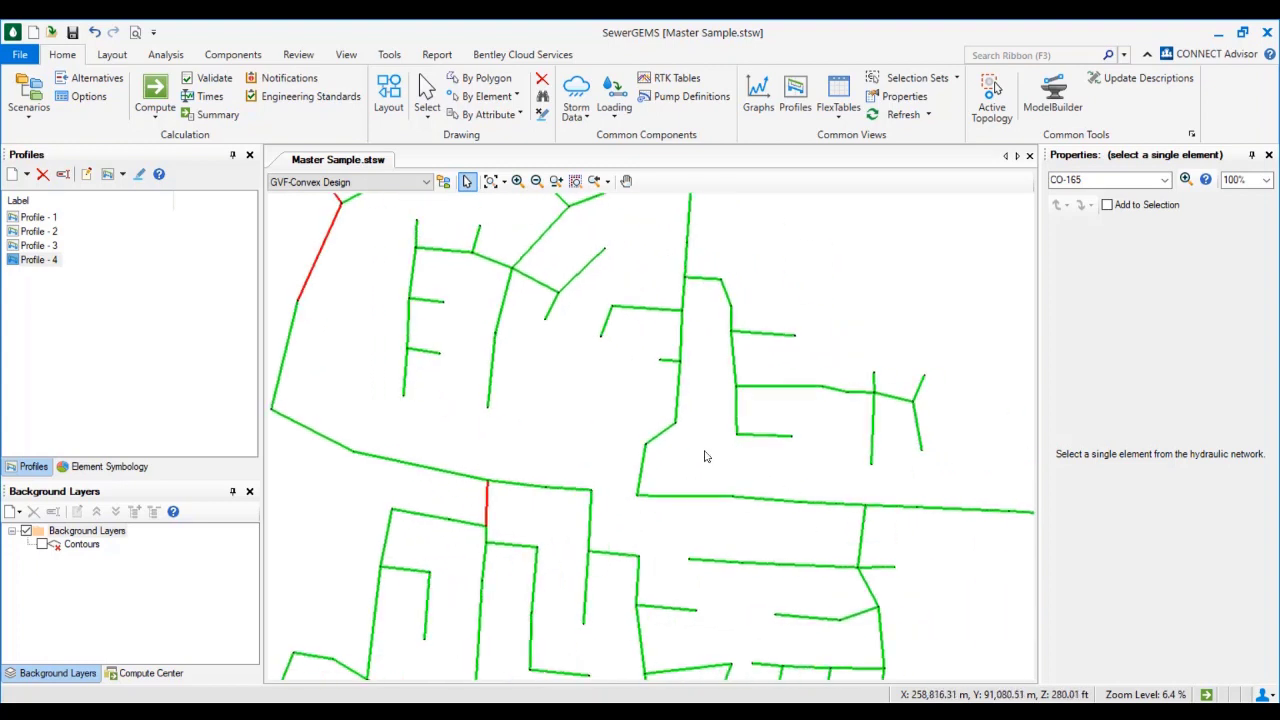
middle_drag(607, 401, 658, 494)
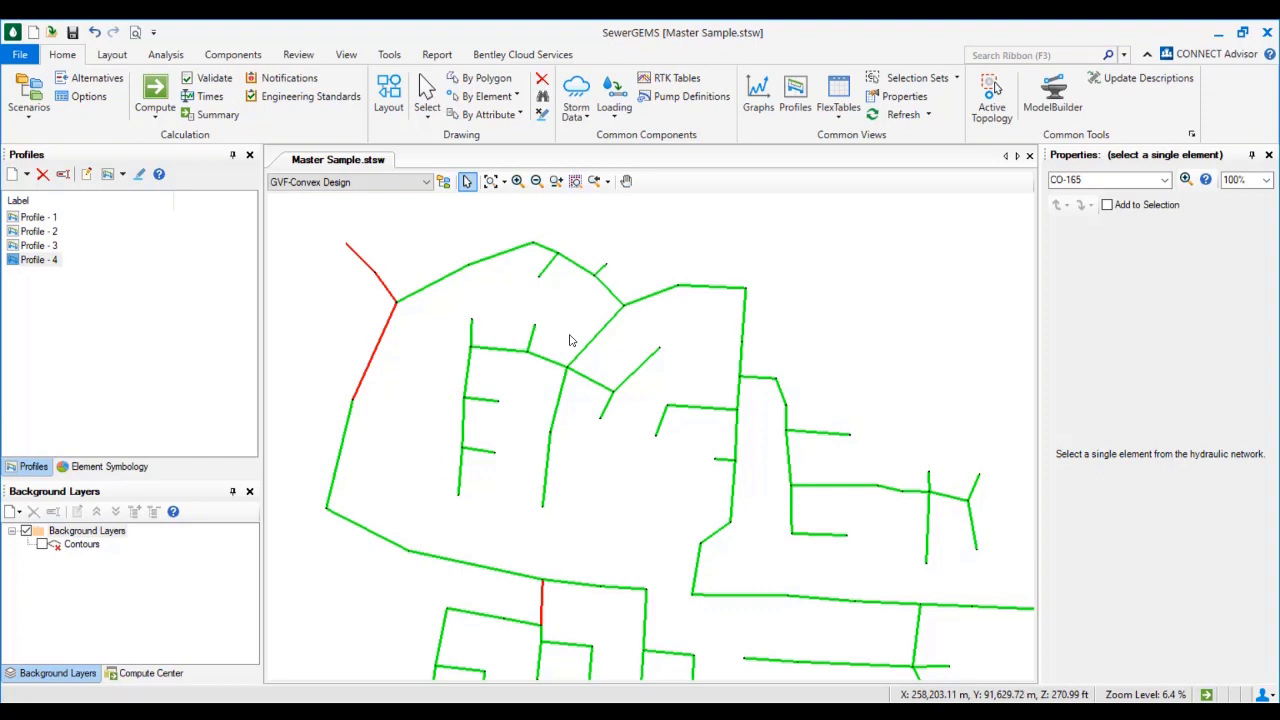
mouse_move(483, 327)
middle_down()
mouse_move(511, 317)
mouse_move(523, 334)
mouse_move(508, 330)
middle_up()
scroll(508, 330, down, 2)
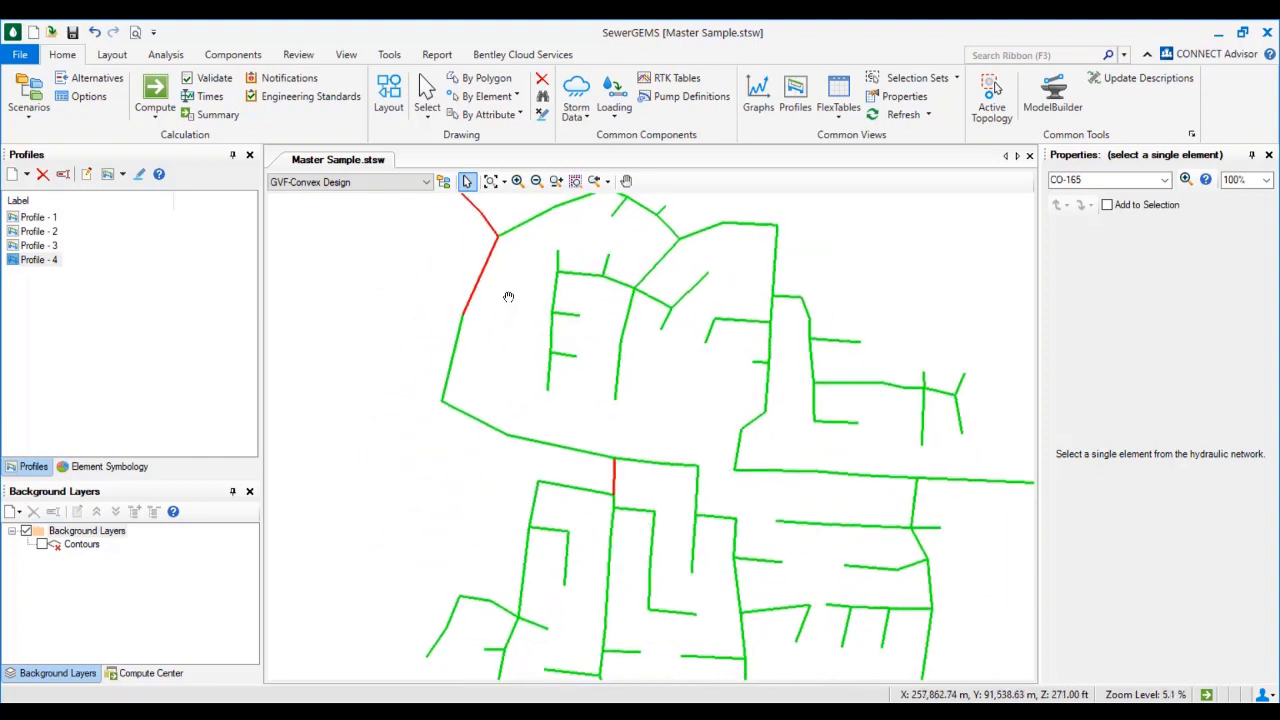
middle_drag(600, 366, 591, 339)
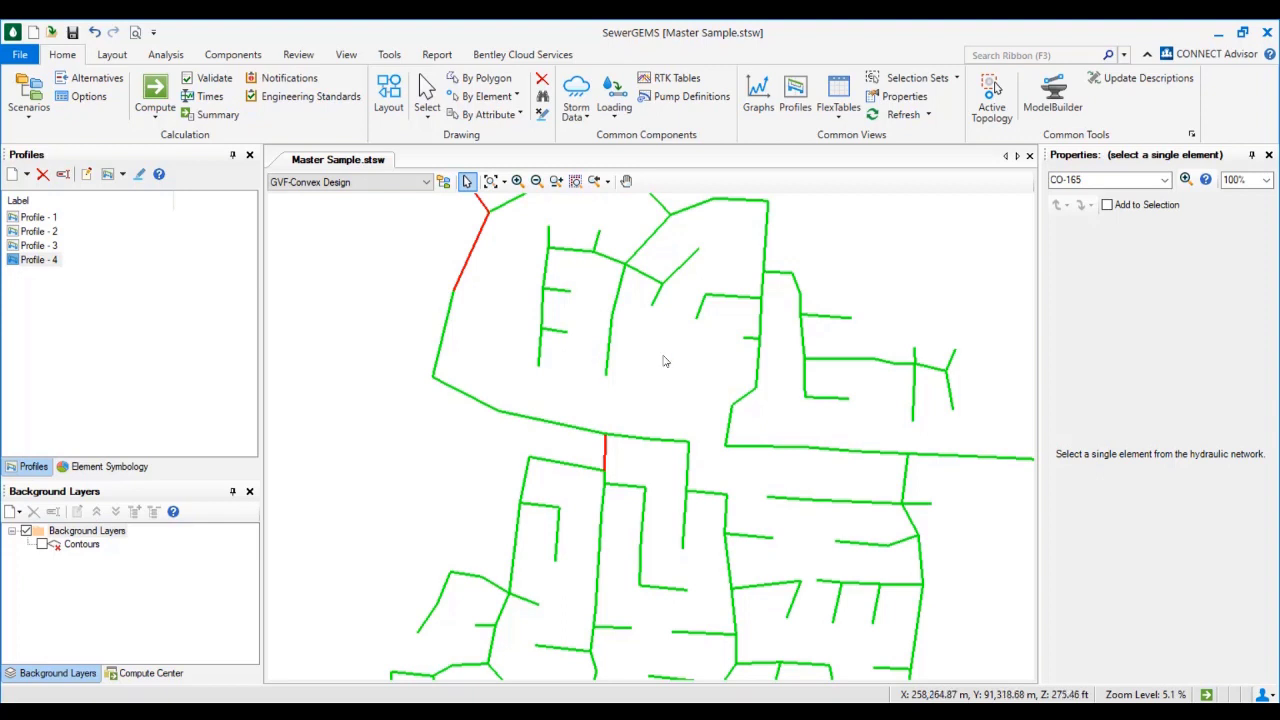
scroll(638, 350, down, 4)
middle_drag(640, 349, 624, 348)
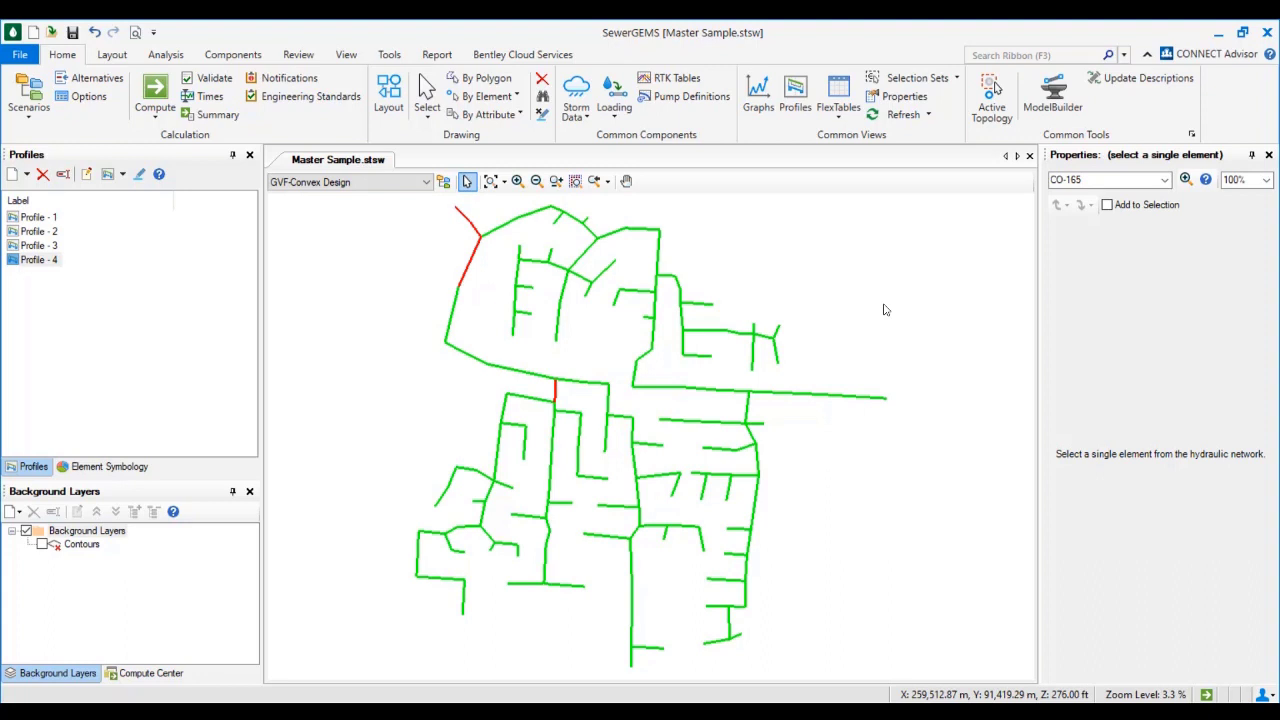
middle_drag(583, 356, 597, 366)
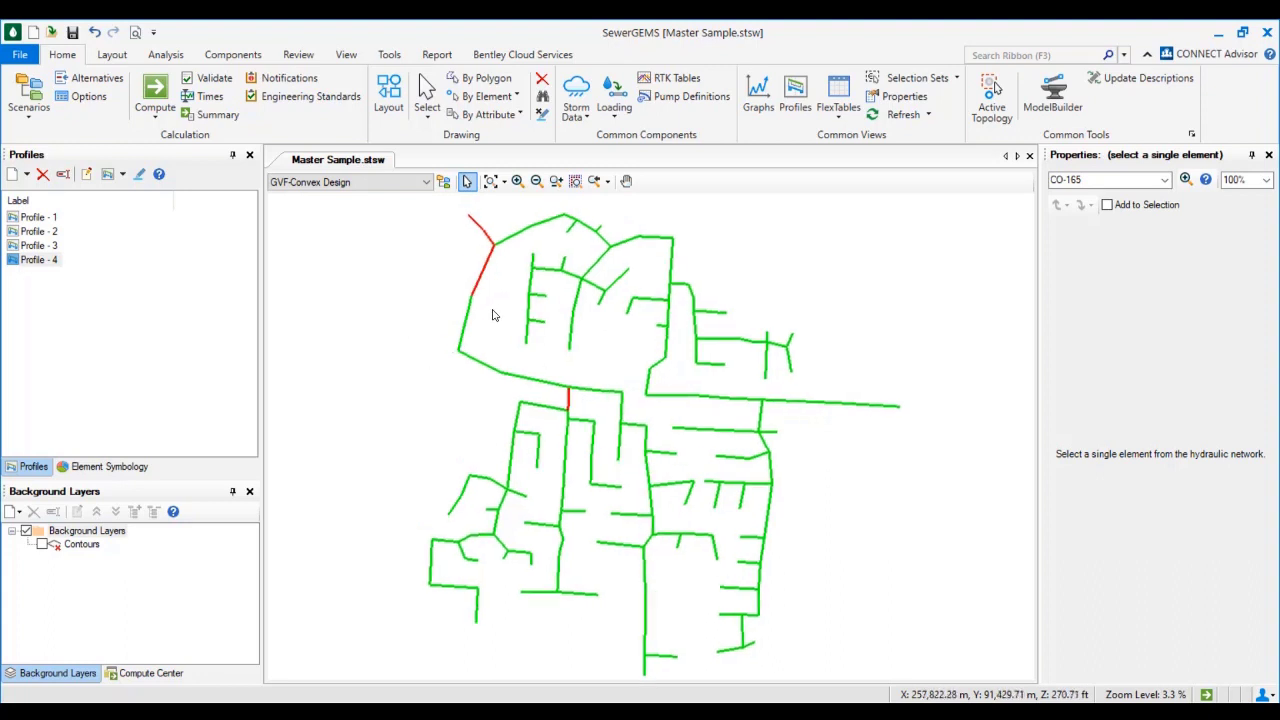